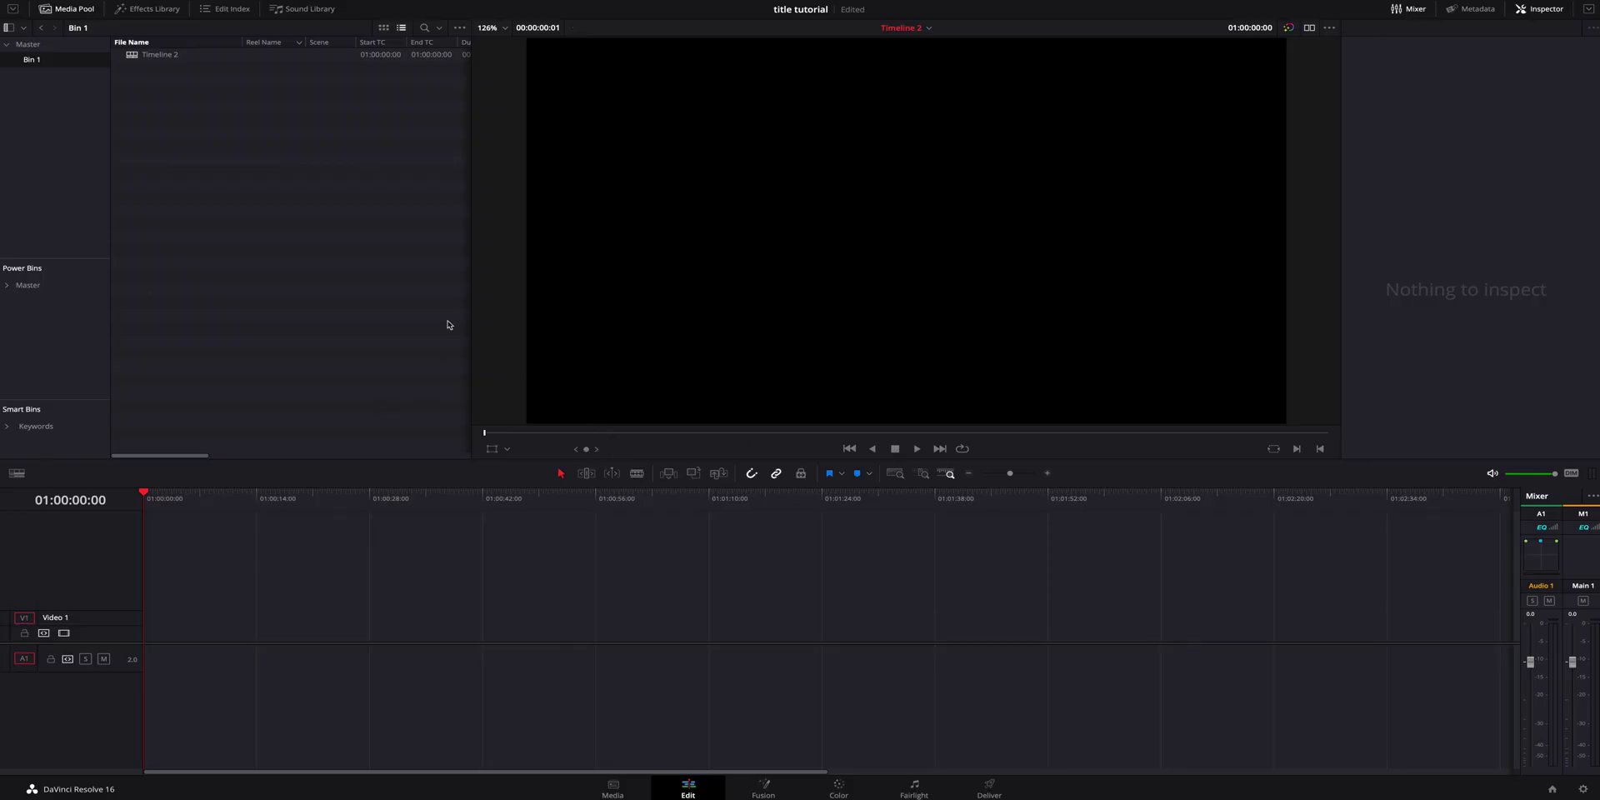
# Show the Effects Library in place of the Media Pool on the Edit page.
pyautogui.click(146, 9)
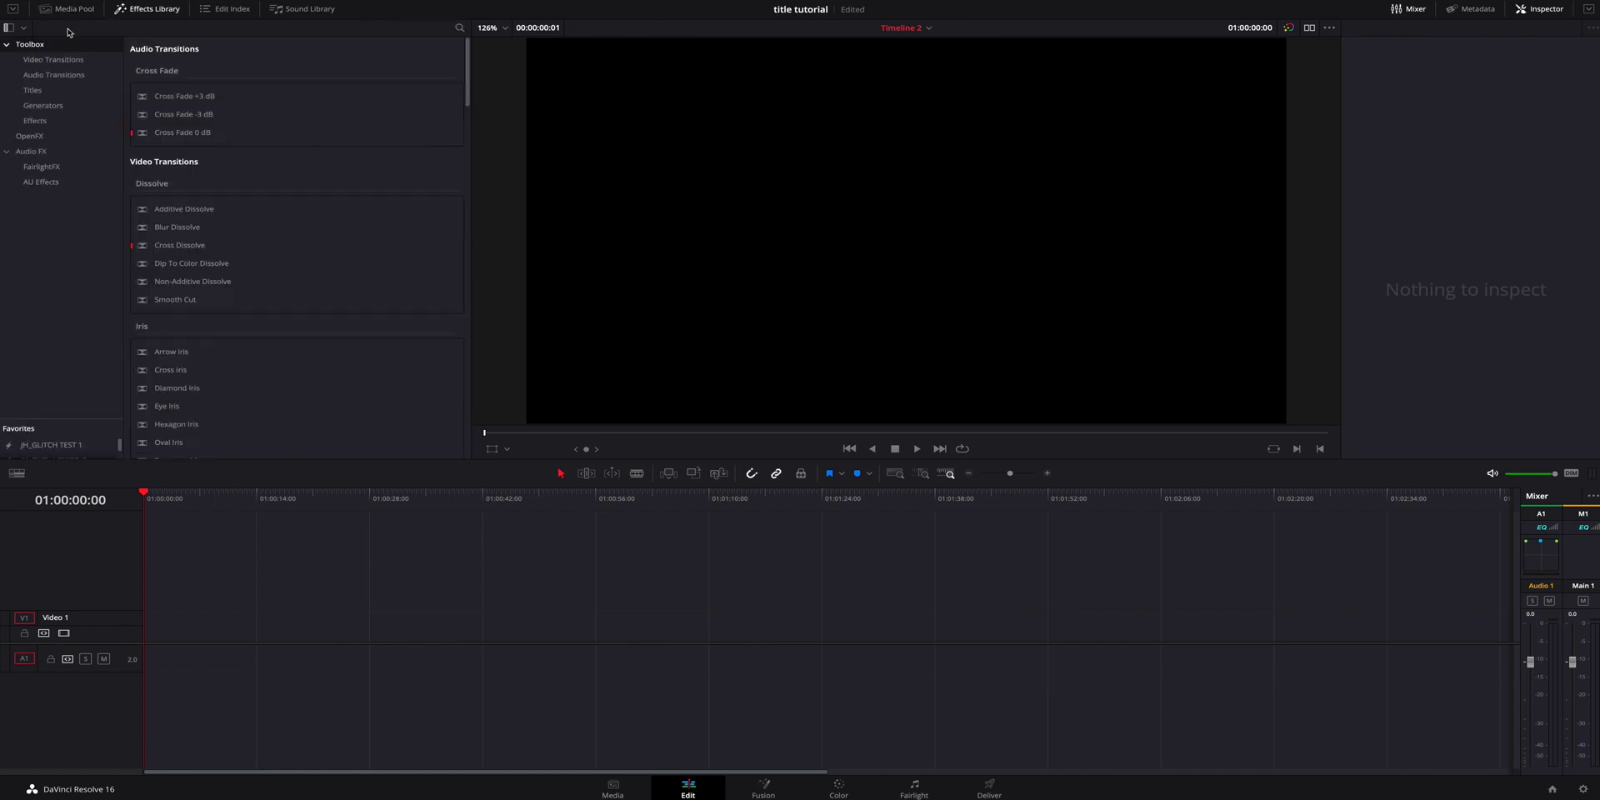
# Place a Fusion Composition clip from Toolbox > Effects onto Video 1 and move the playhead onto it.
pyautogui.click(37, 121)
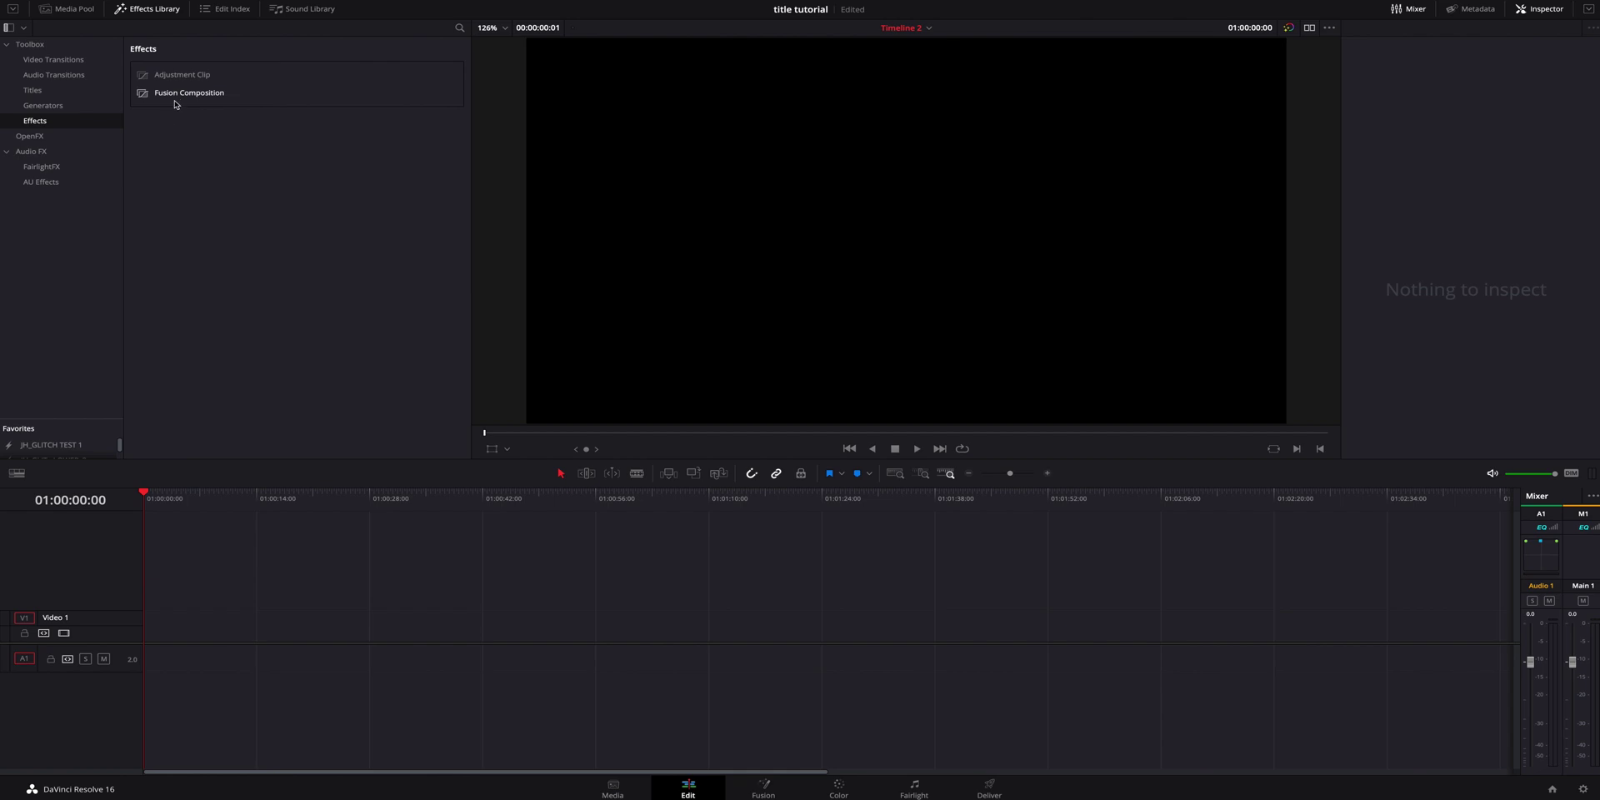
pyautogui.moveTo(179, 93); pyautogui.dragTo(140, 638)
pyautogui.moveTo(160, 500); pyautogui.dragTo(177, 500)
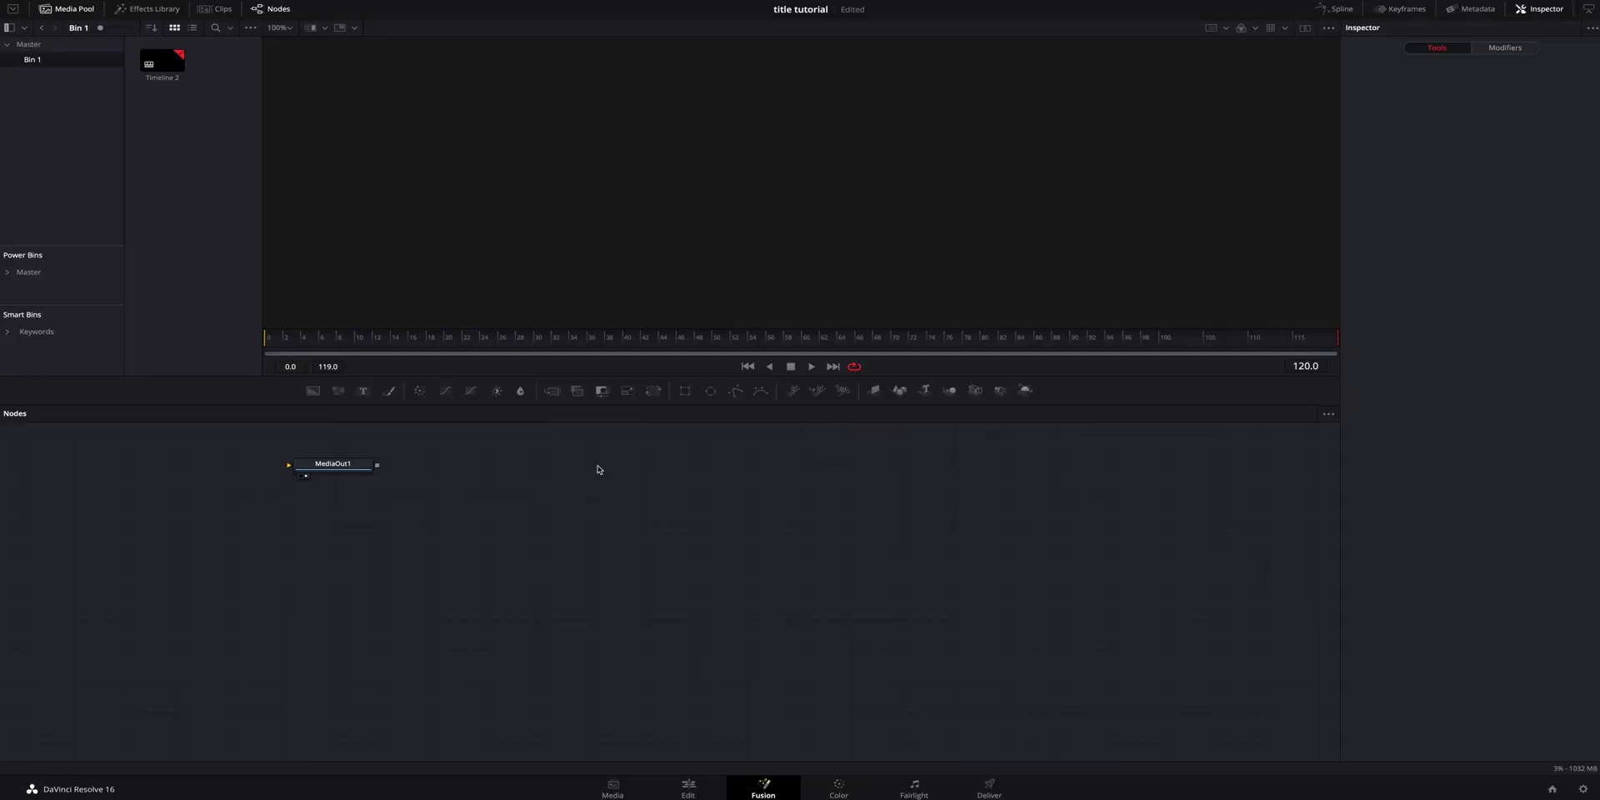
# Move MediaOut1 to the right and add a Background1 node beside it.
pyautogui.moveTo(351, 465); pyautogui.dragTo(1188, 591)
pyautogui.click(496, 492)
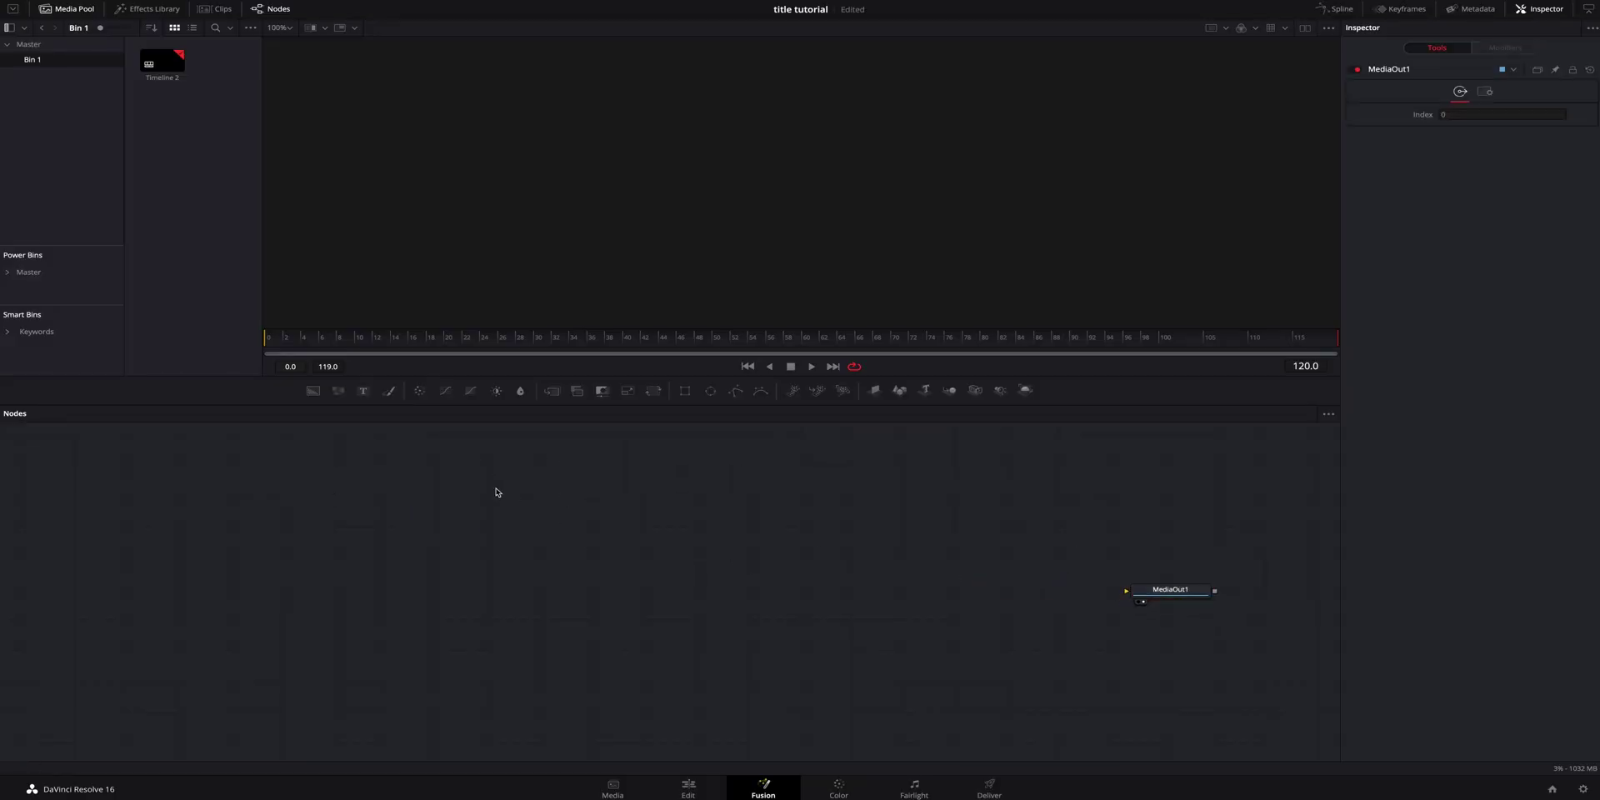
pyautogui.click(316, 393)
pyautogui.moveTo(481, 502); pyautogui.dragTo(446, 562)
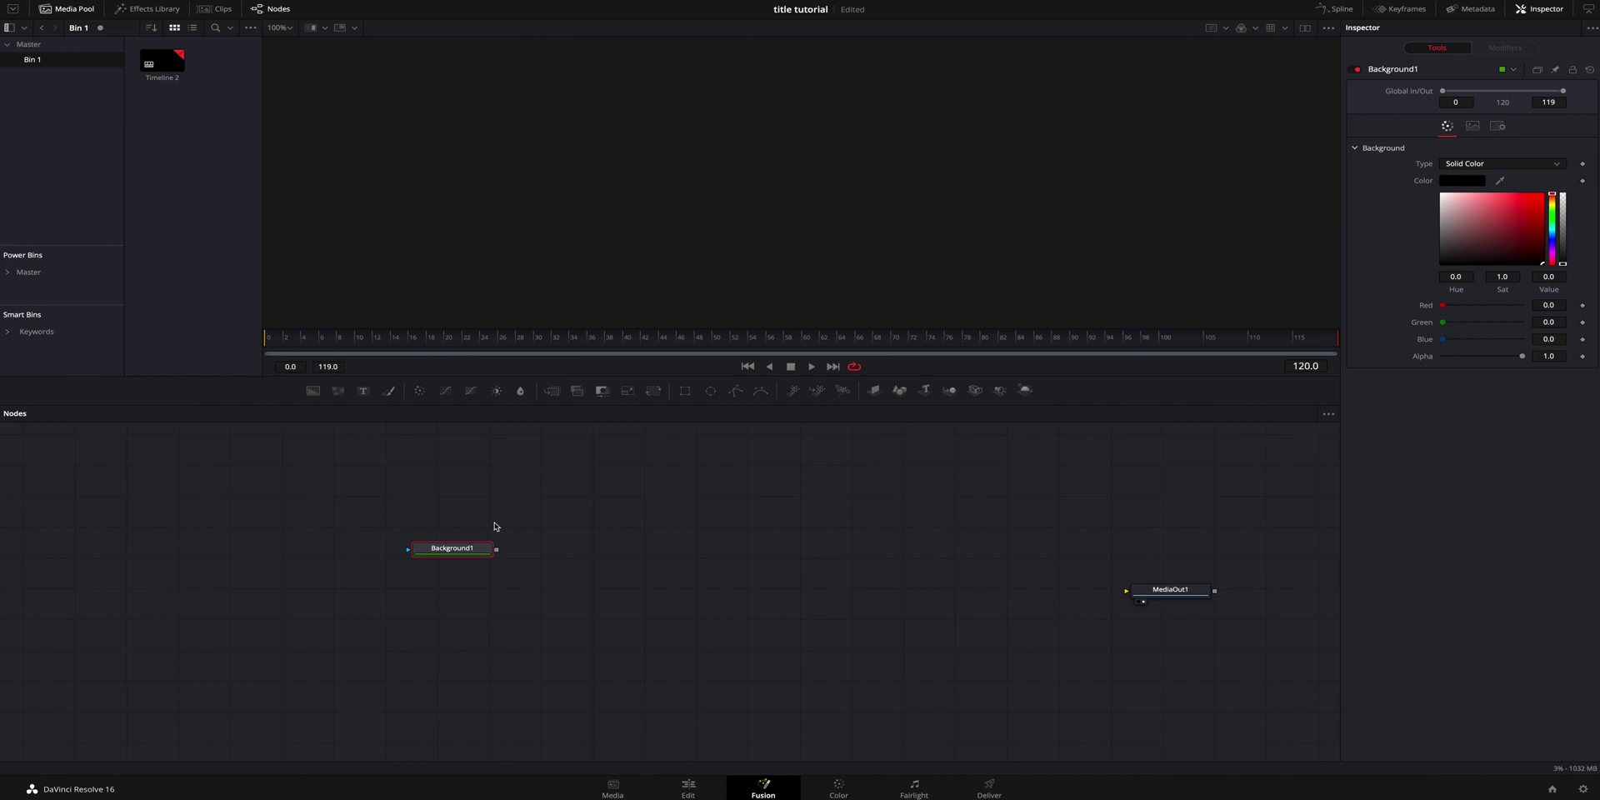
# Enlarge the viewer to show the 1920x1080 black background frame.
pyautogui.hotkey('shift', 'space')
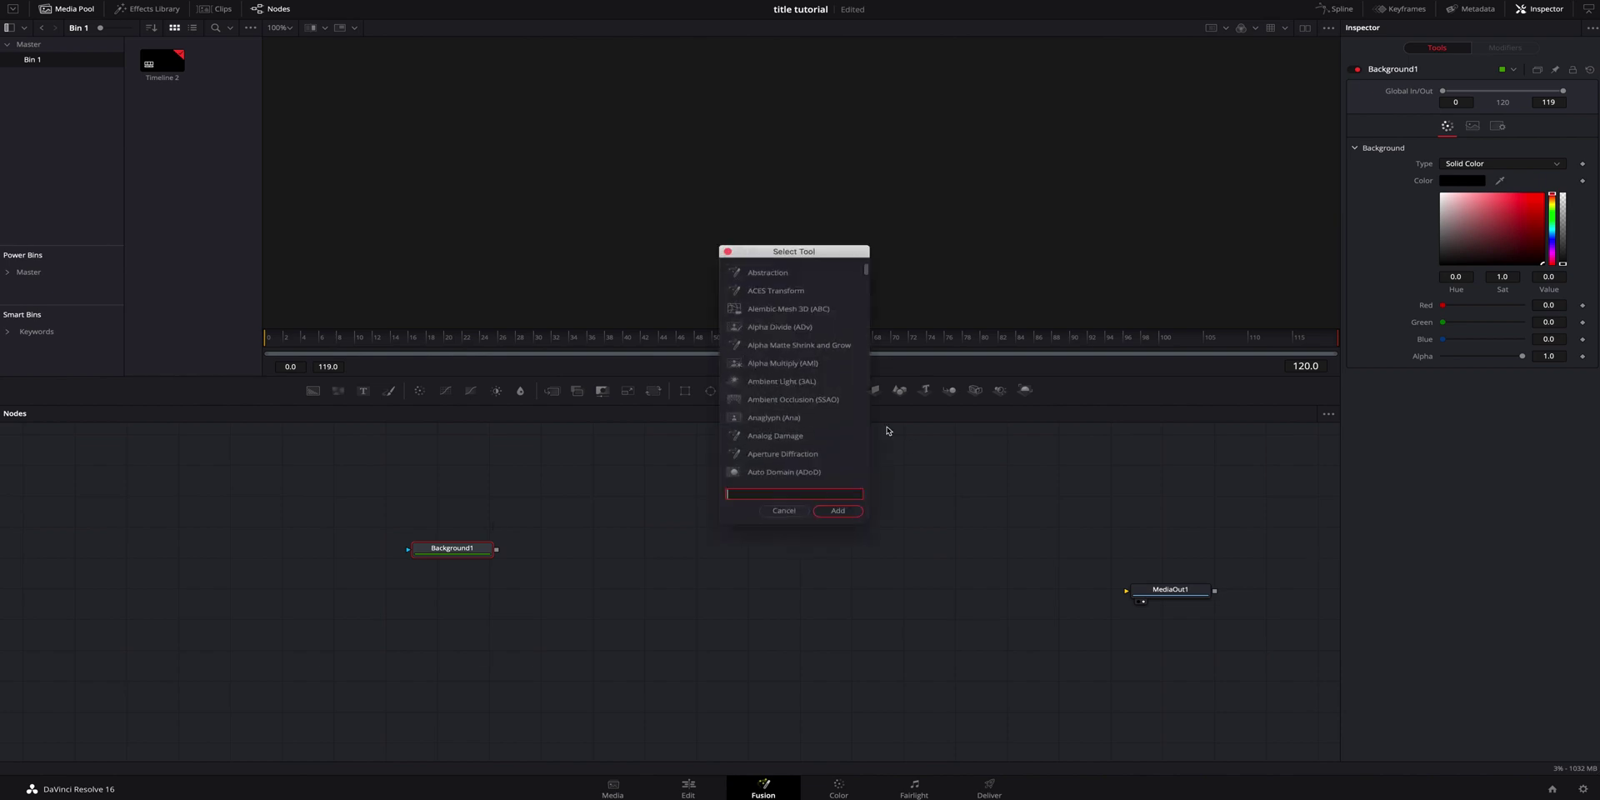
pyautogui.click(780, 510)
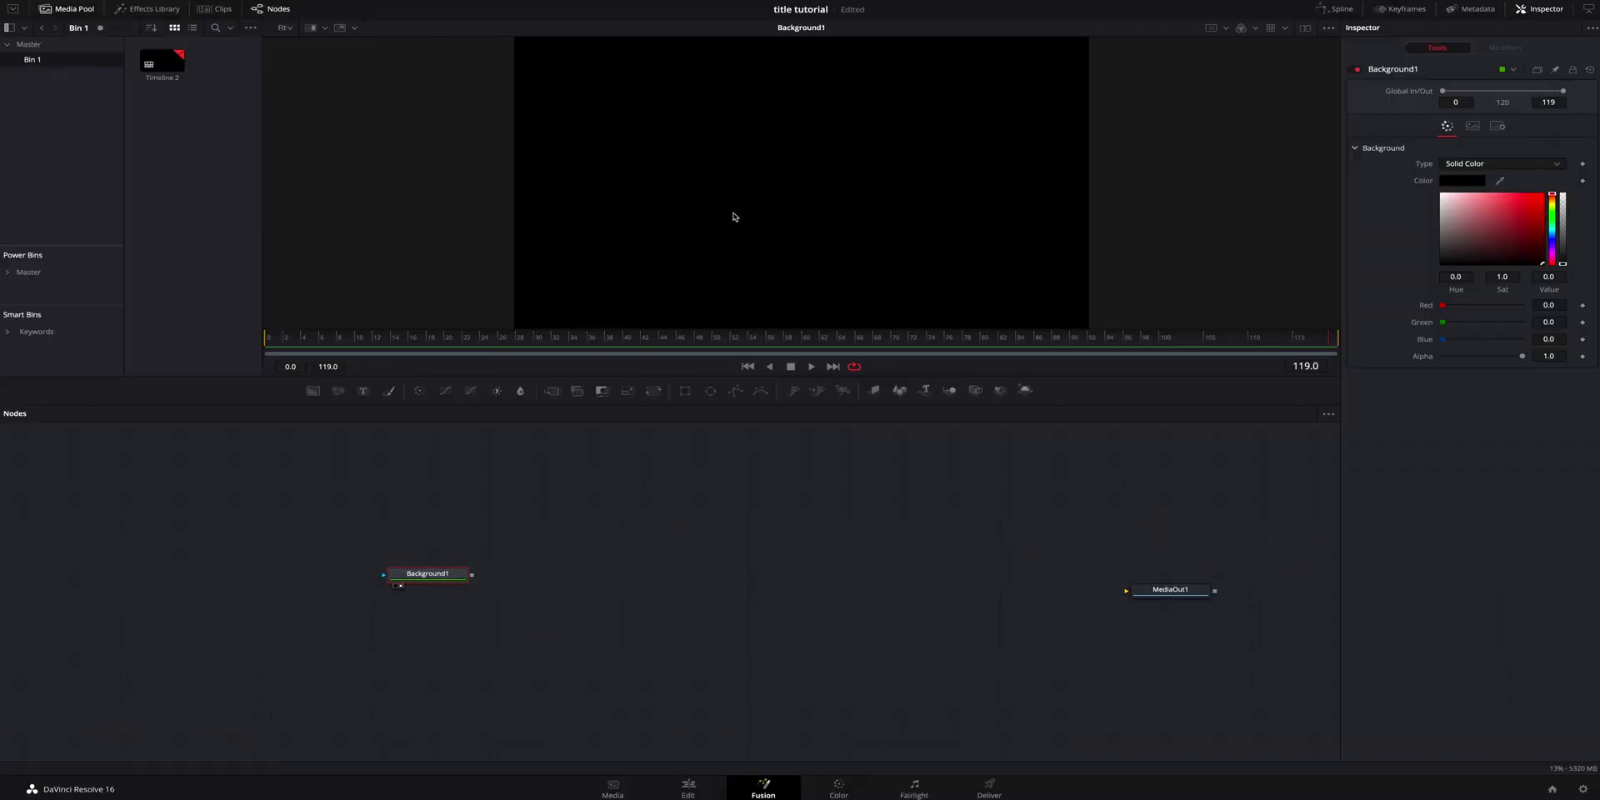
pyautogui.moveTo(806, 376); pyautogui.dragTo(918, 449)
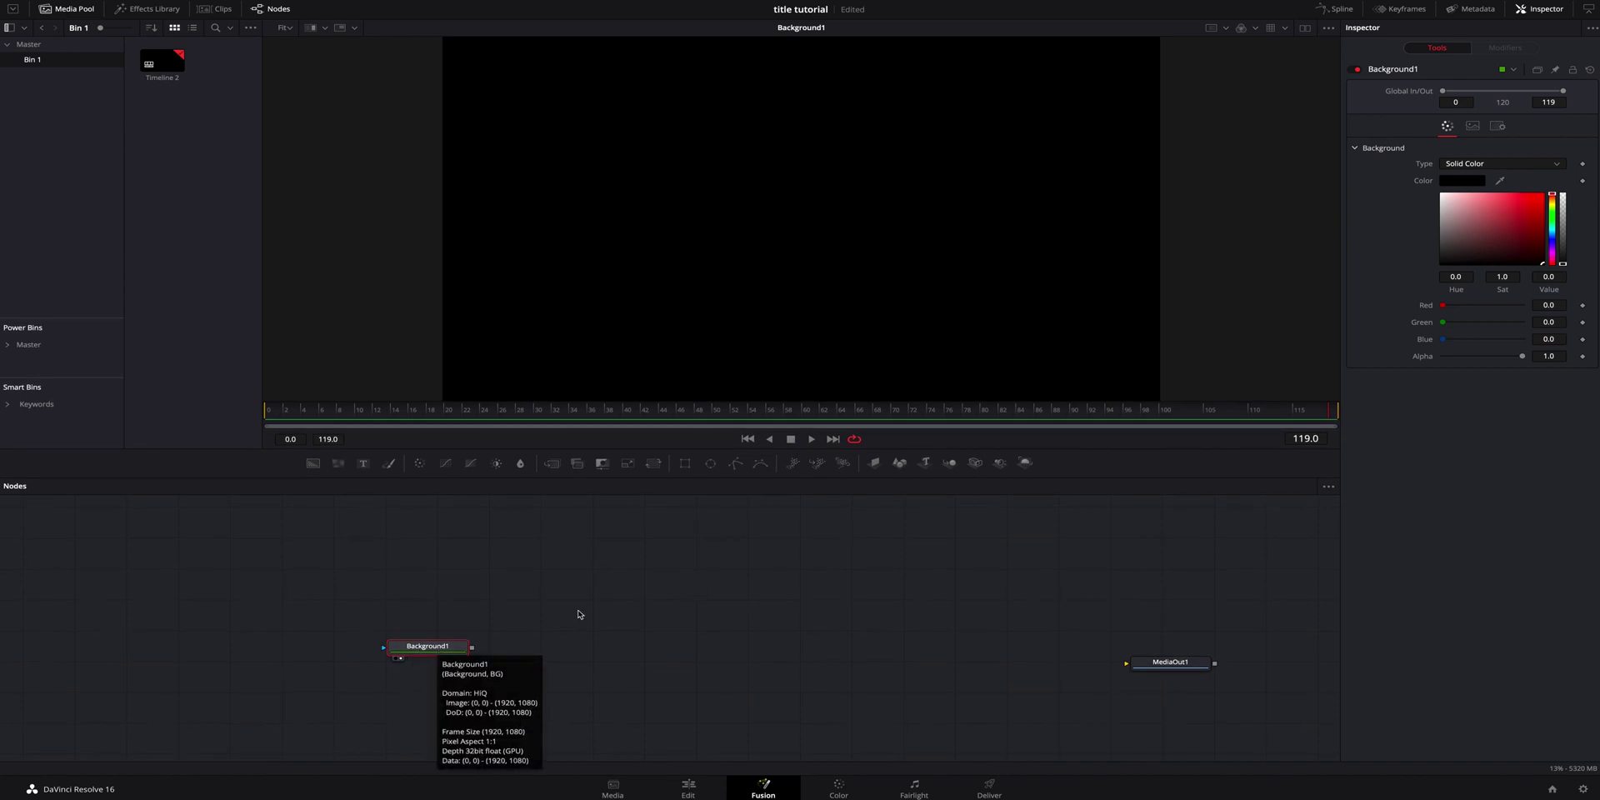
# Lower Background1's Alpha to make it semi-transparent, then connect a Paint1 node after it.
pyautogui.click(1306, 28)
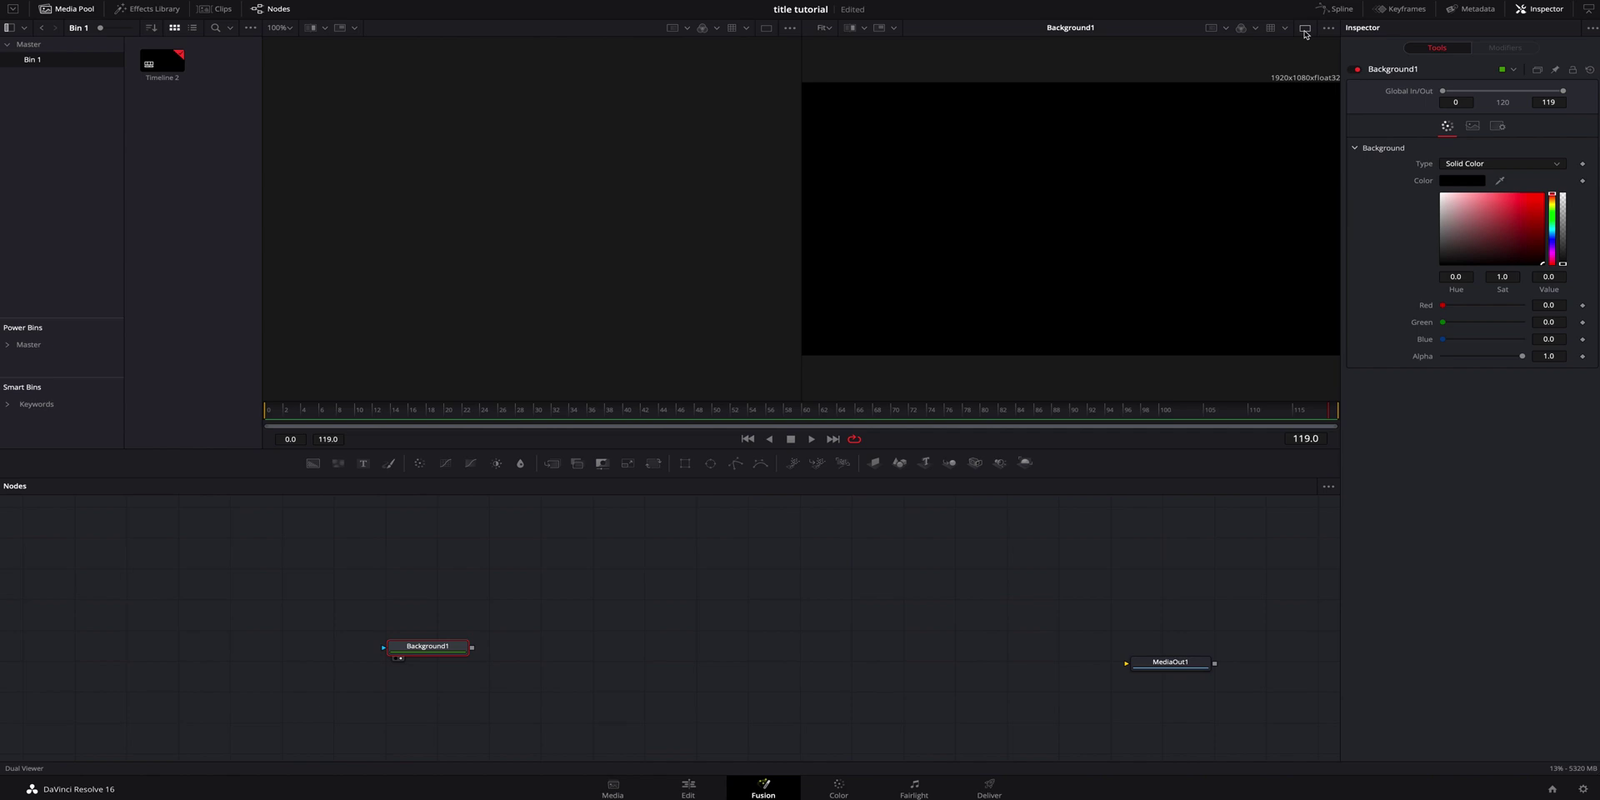
pyautogui.click(1305, 30)
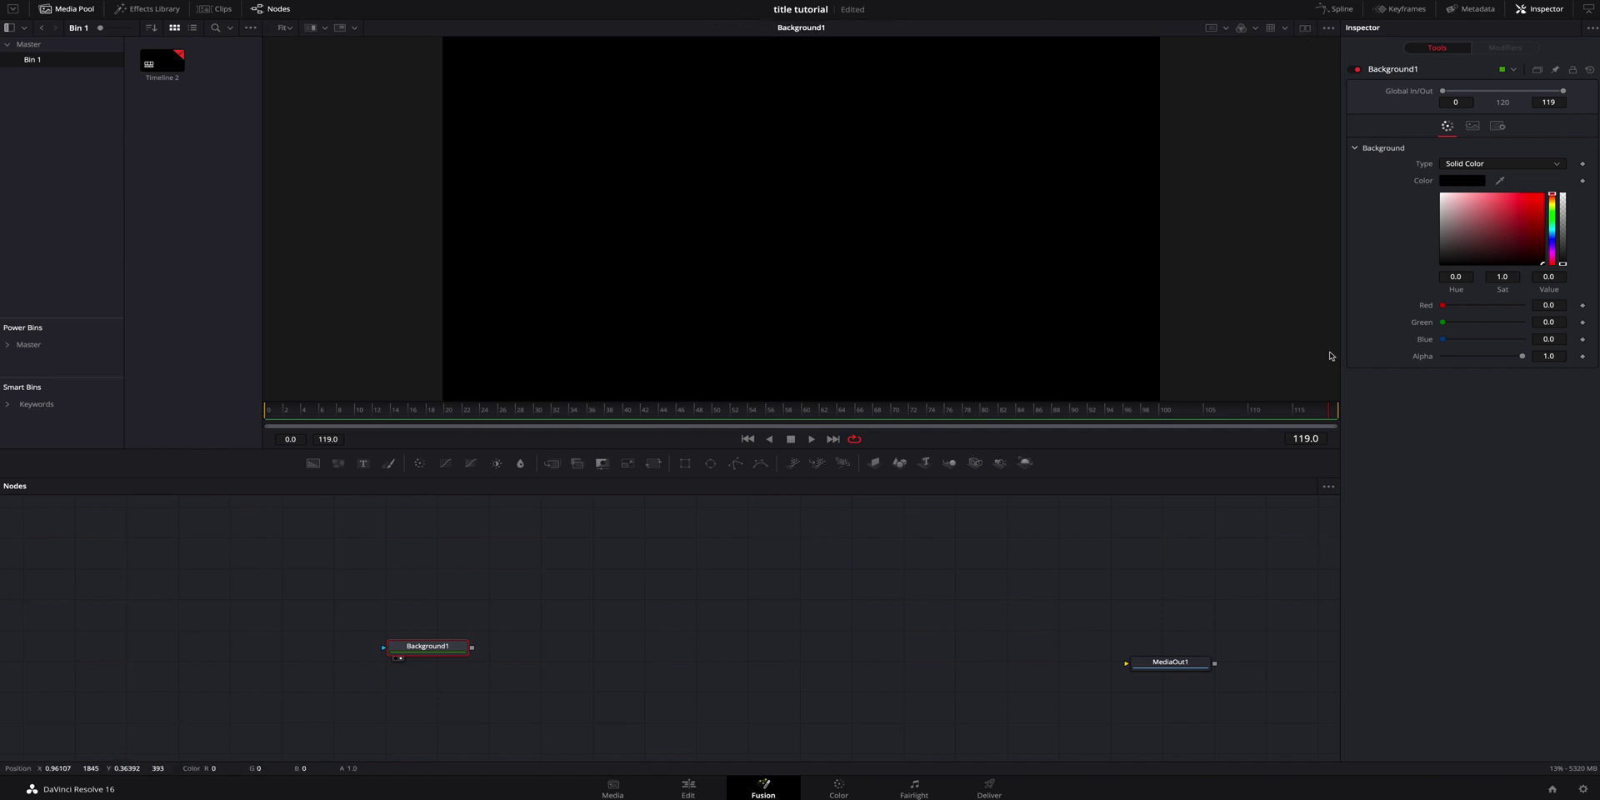
pyautogui.moveTo(1523, 355); pyautogui.dragTo(1503, 361)
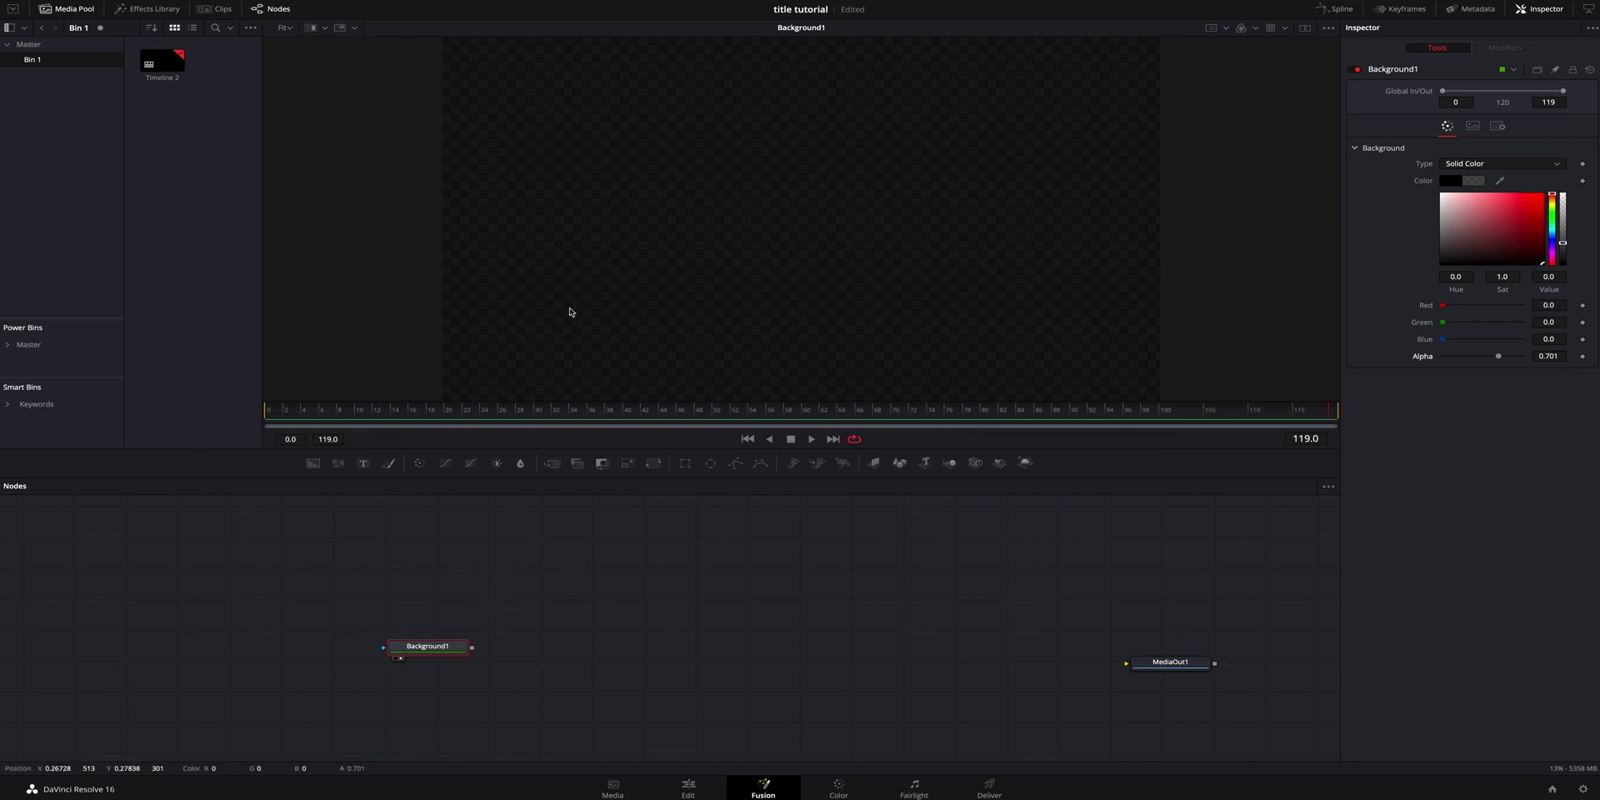
pyautogui.click(390, 464)
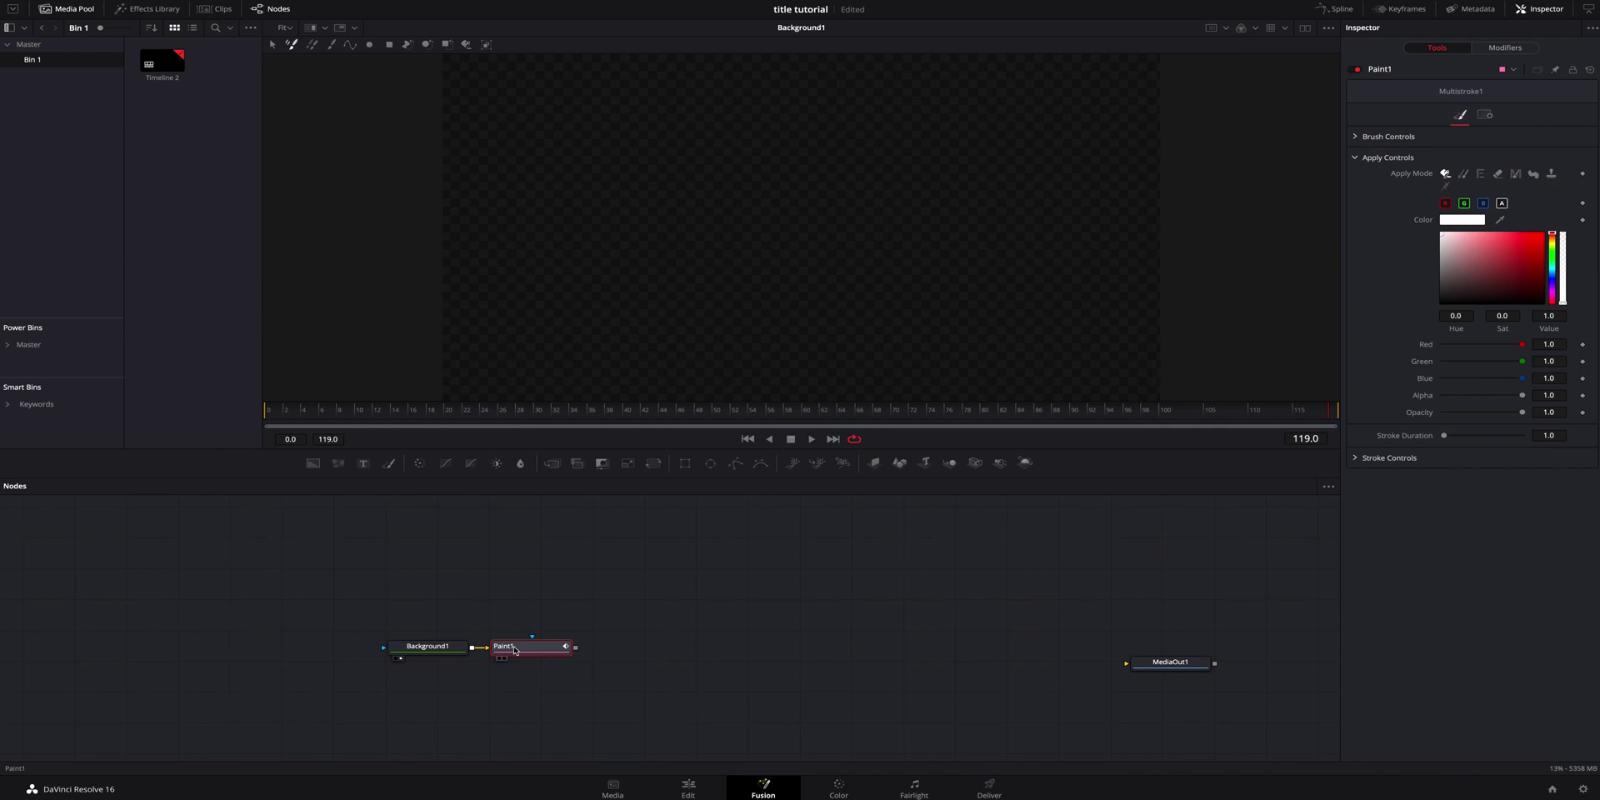
# Create a 0.25 × 0.25 rectangle polyline stroke in Paint1 and view its white outline.
pyautogui.click(350, 45)
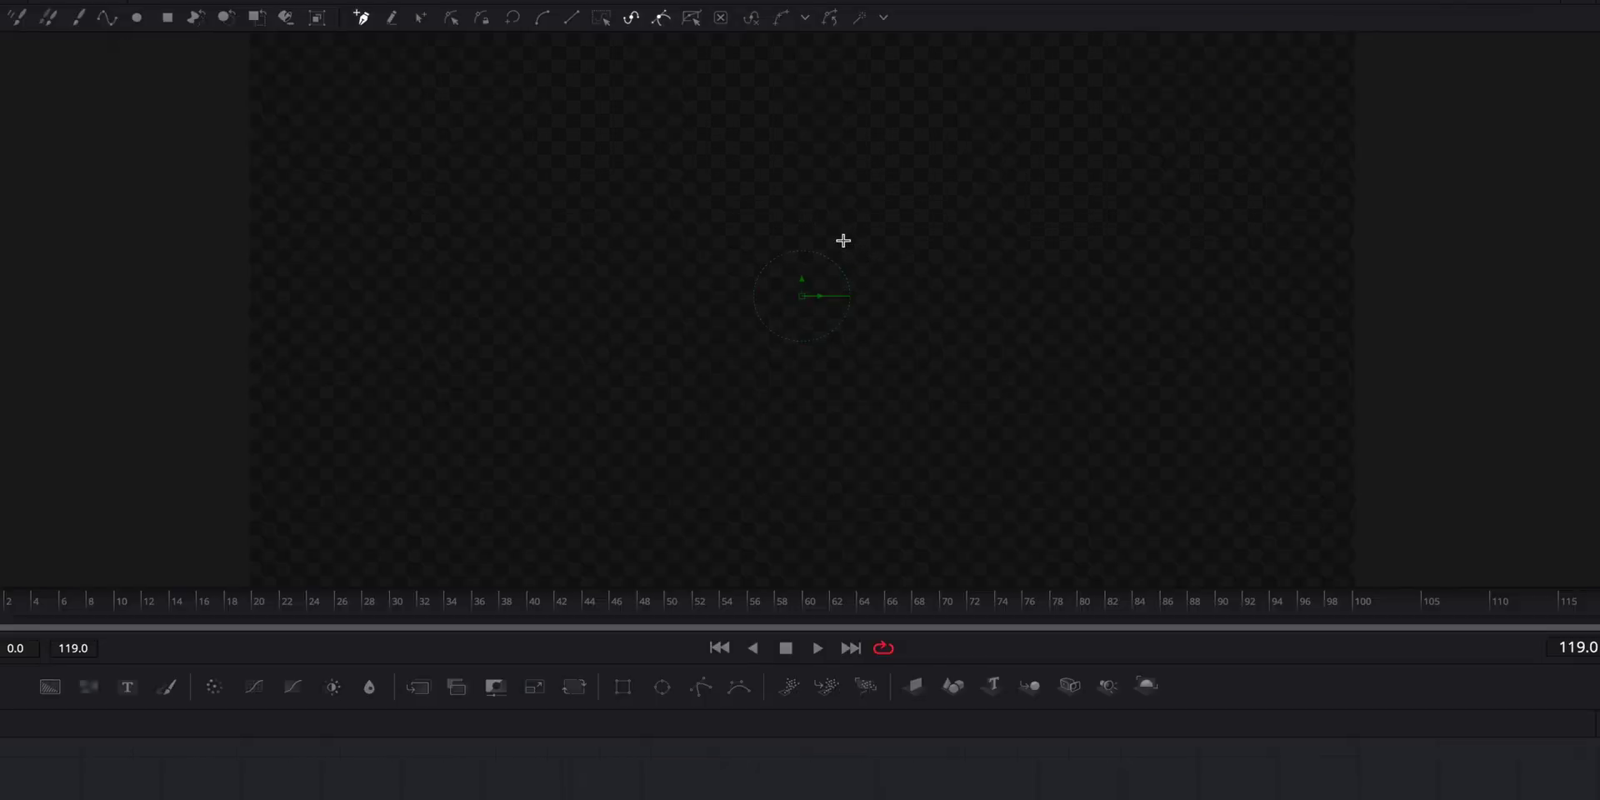
pyautogui.rightClick(801, 295)
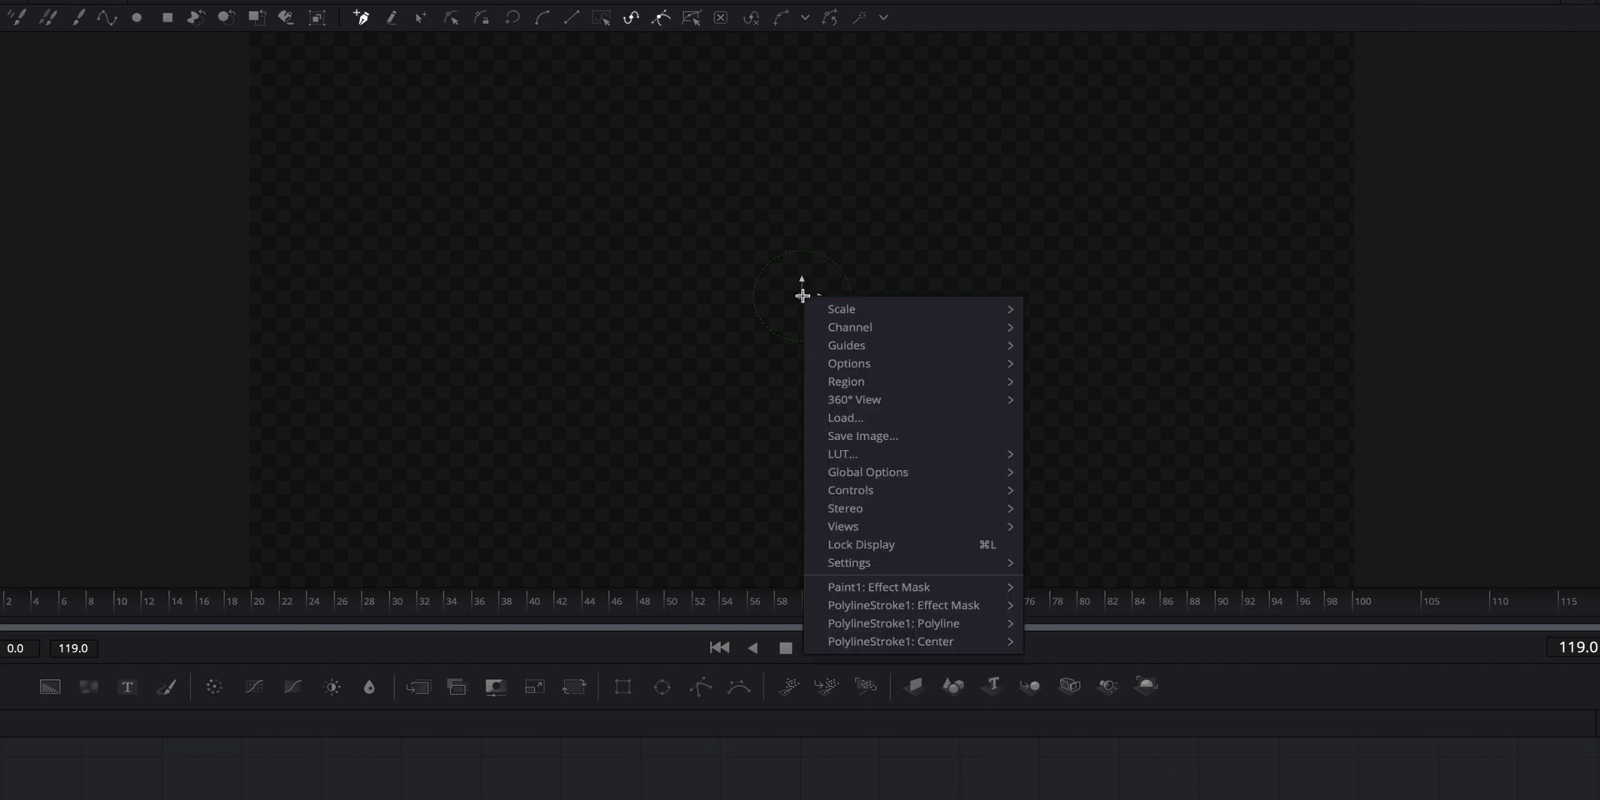
pyautogui.moveTo(991, 631)
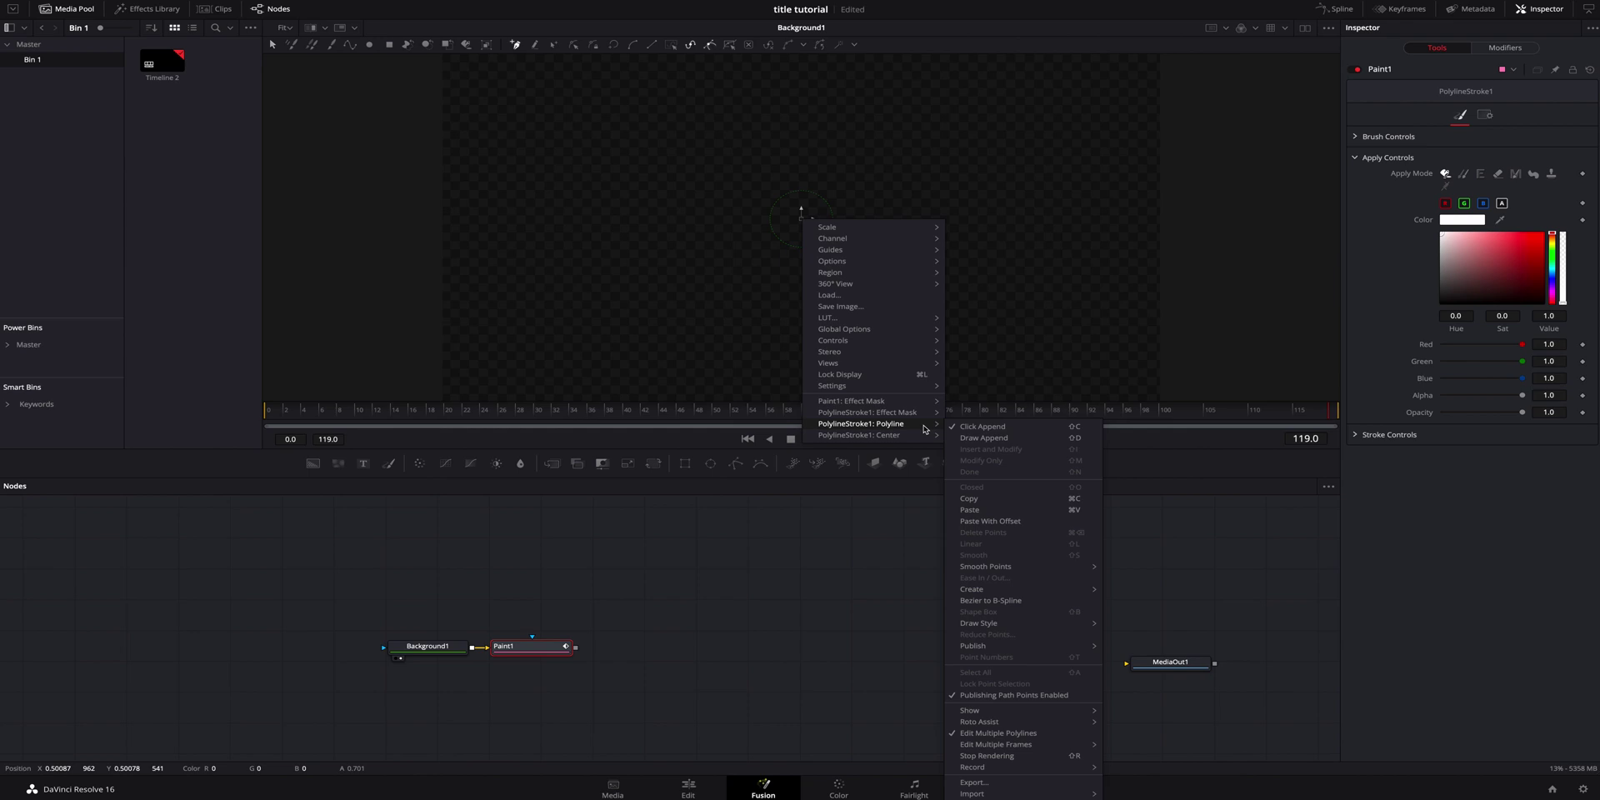
pyautogui.moveTo(1059, 595)
pyautogui.click(1135, 603)
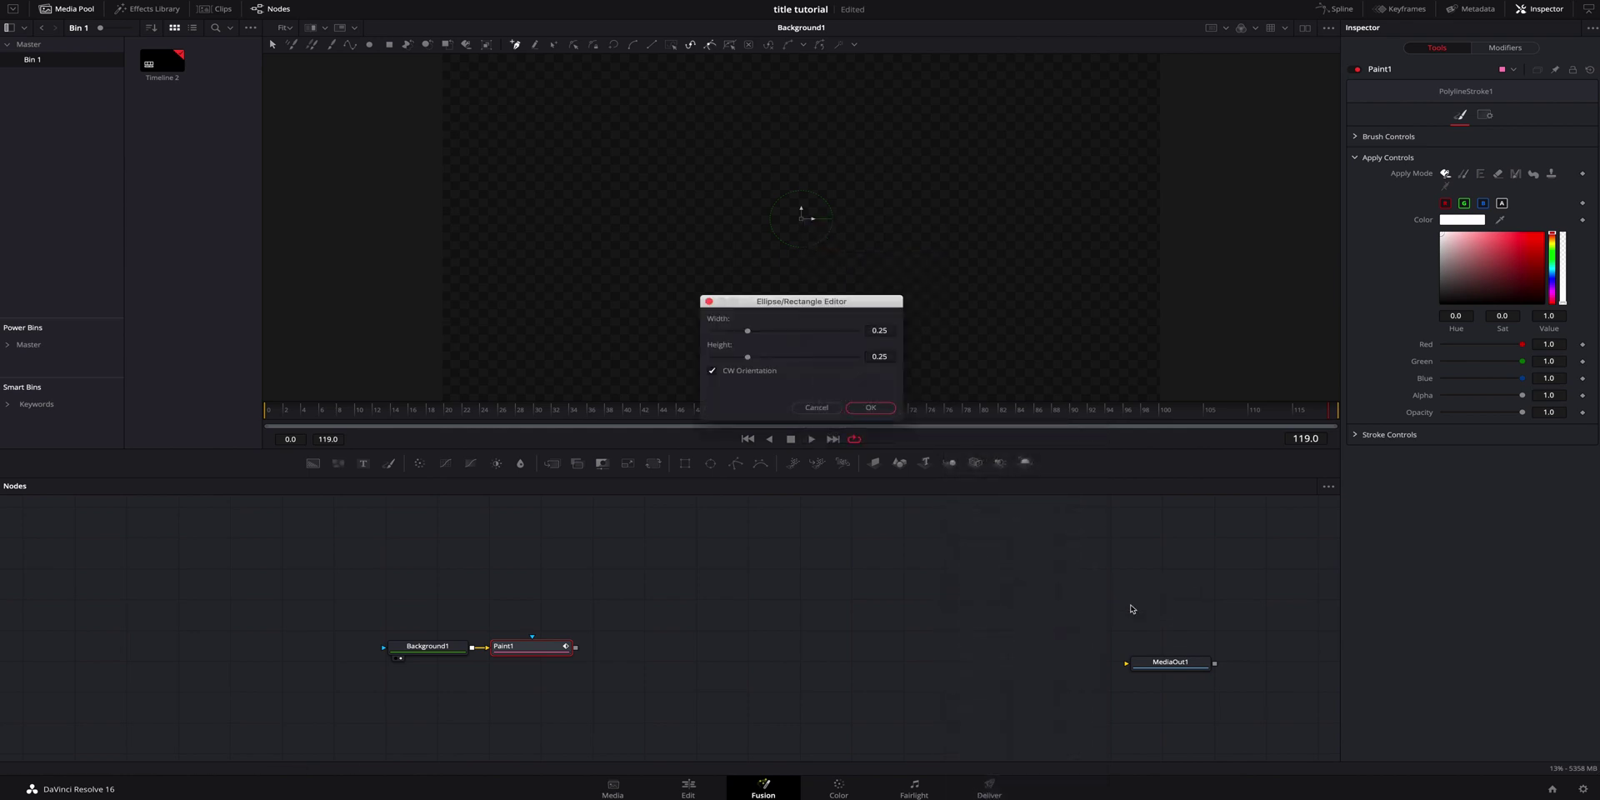
pyautogui.click(887, 409)
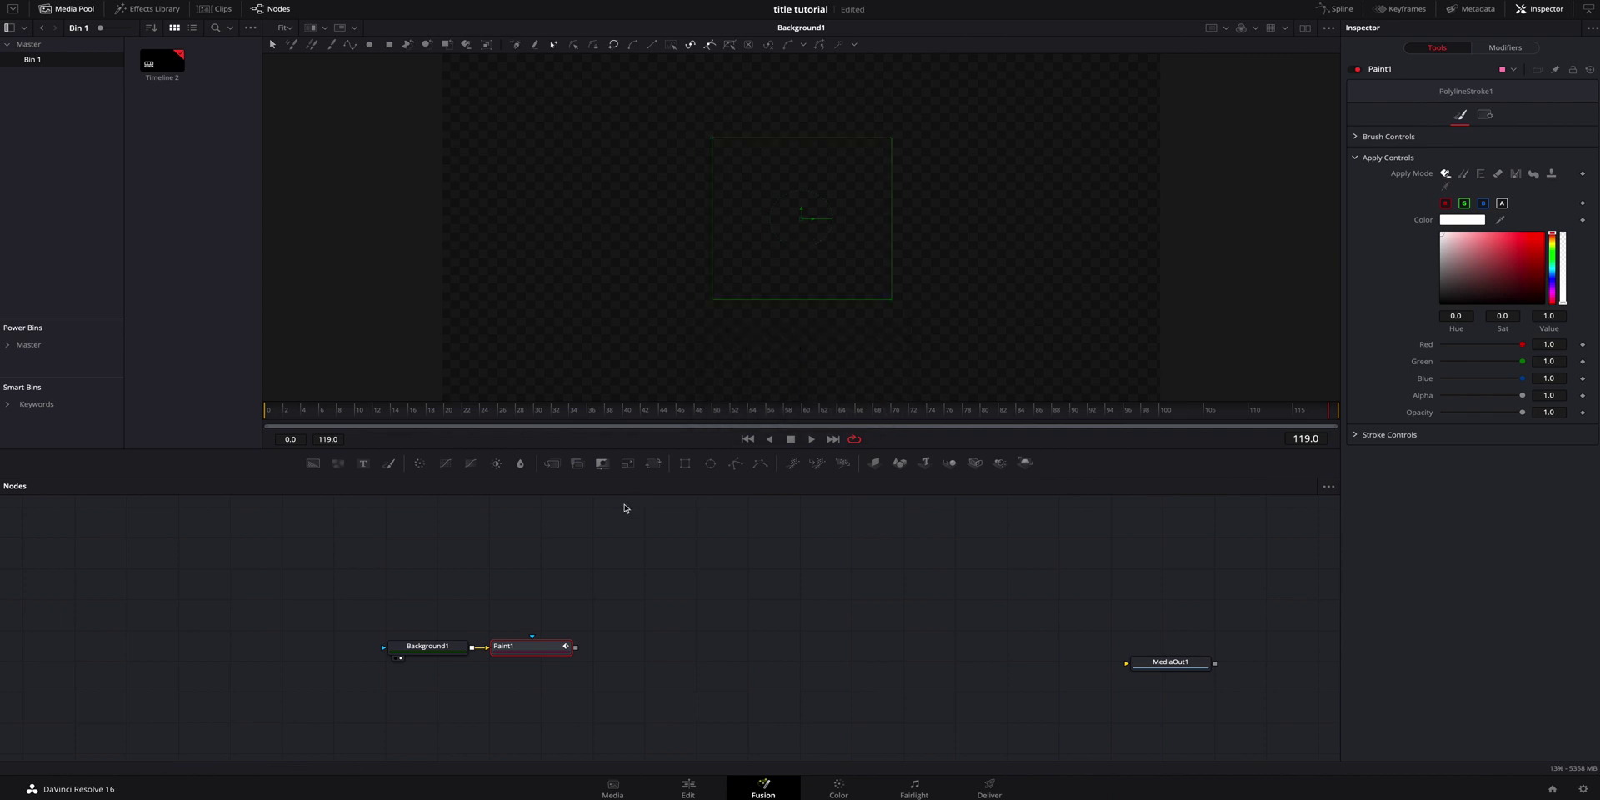
pyautogui.press('1')
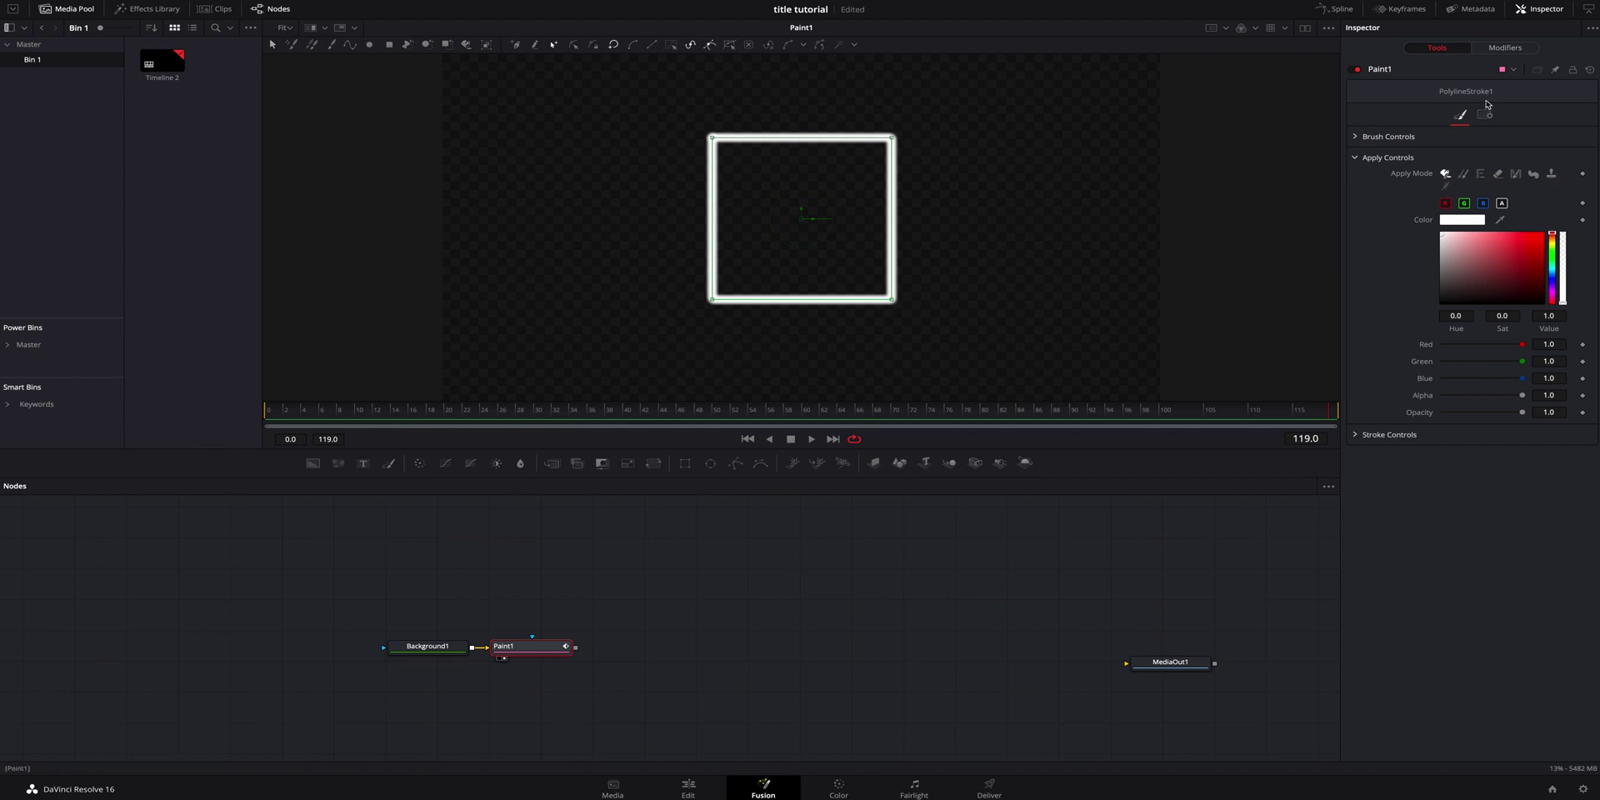
# Give the stroke a square, hard-edged brush and thin it to size 0.0063.
pyautogui.click(1357, 159)
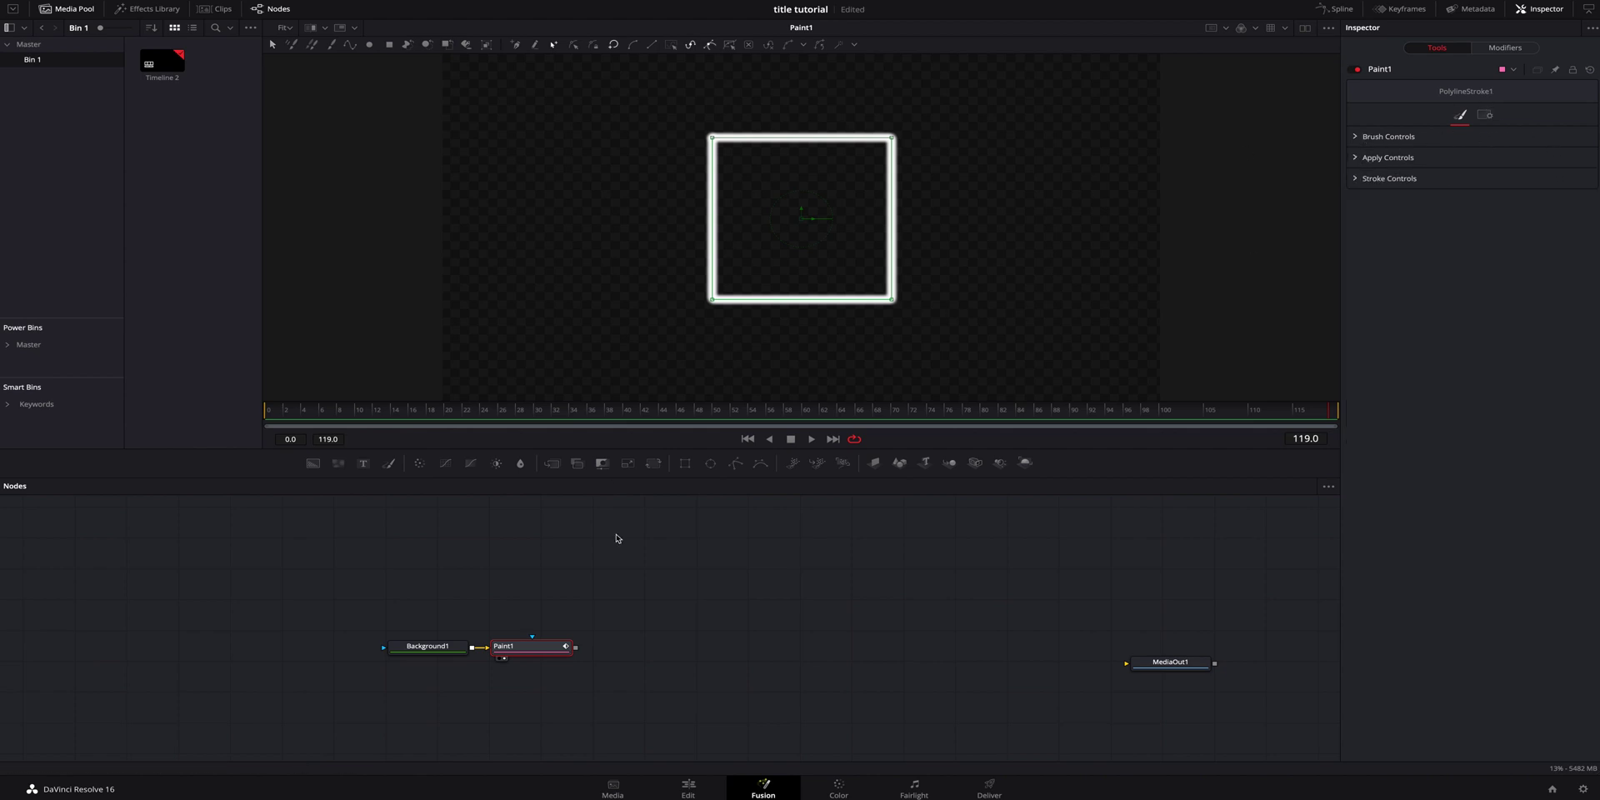
pyautogui.click(1356, 137)
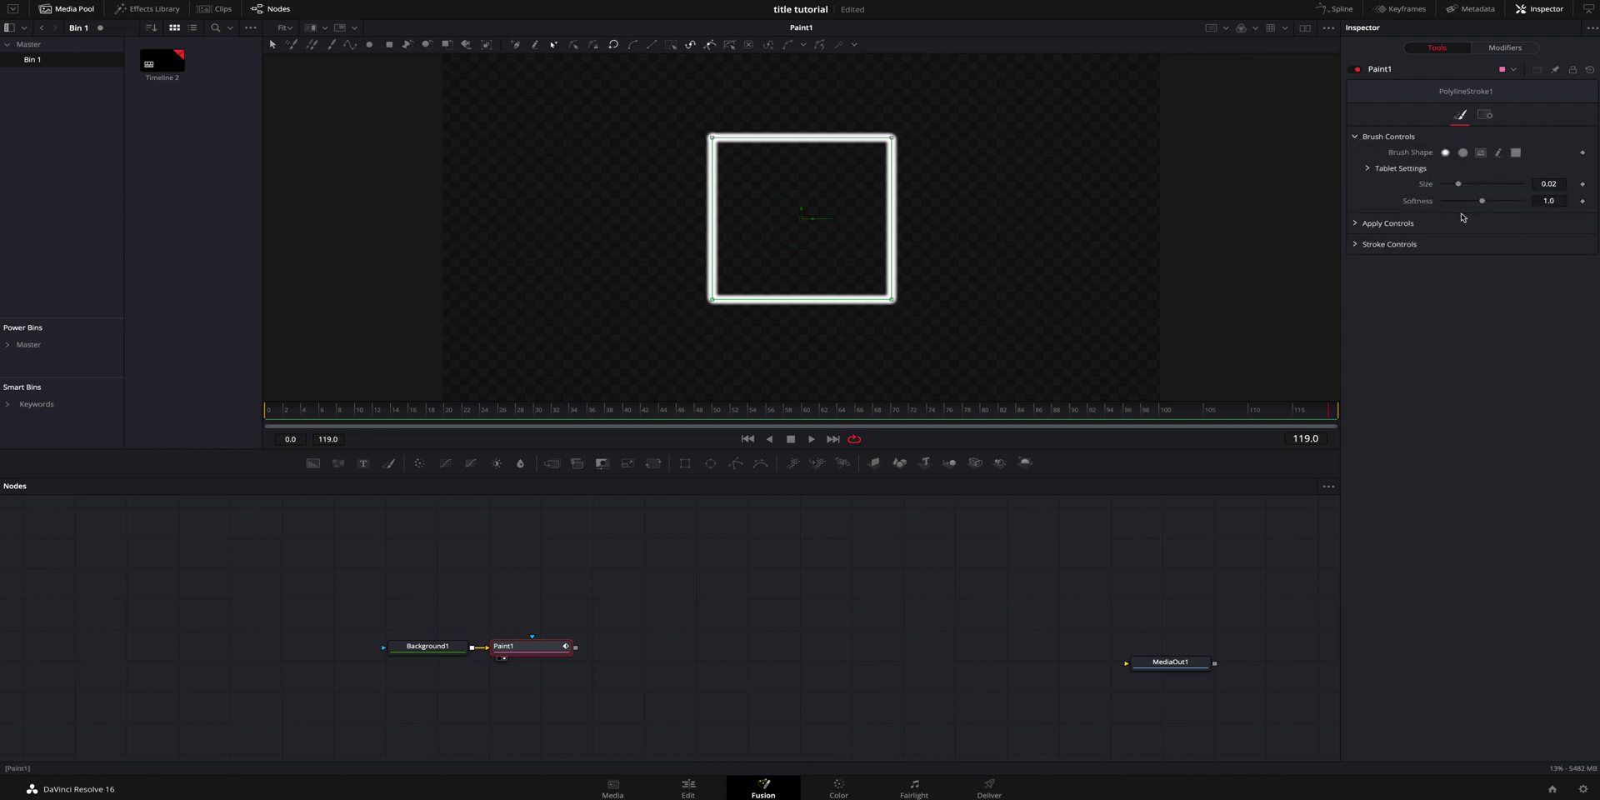
pyautogui.click(1516, 153)
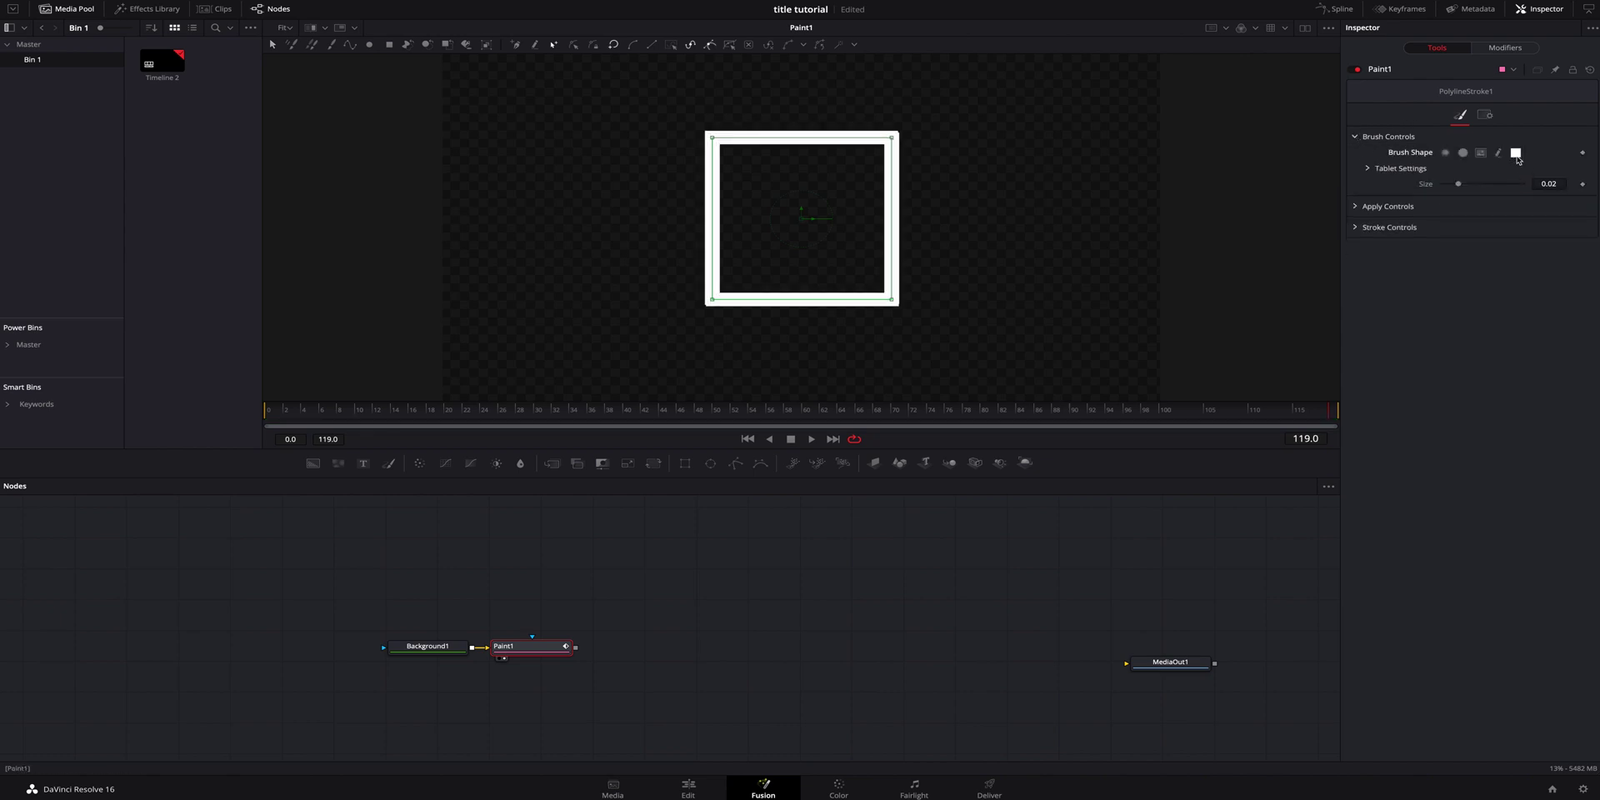
pyautogui.moveTo(1459, 188); pyautogui.dragTo(1447, 189)
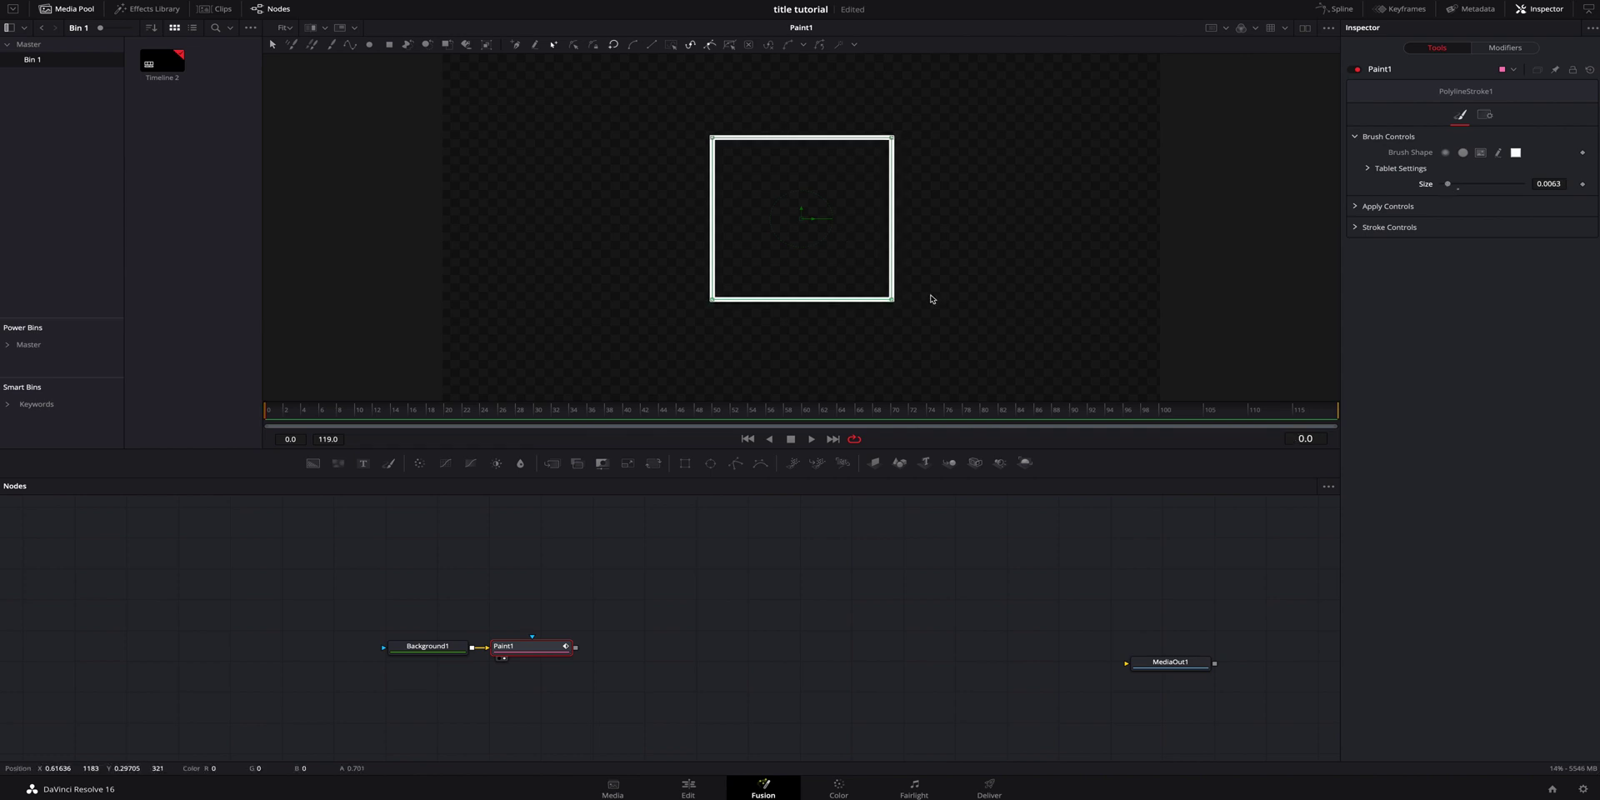
# Colour the stroke cyan with Hue 0.496 and Saturation 1.0.
pyautogui.click(1356, 207)
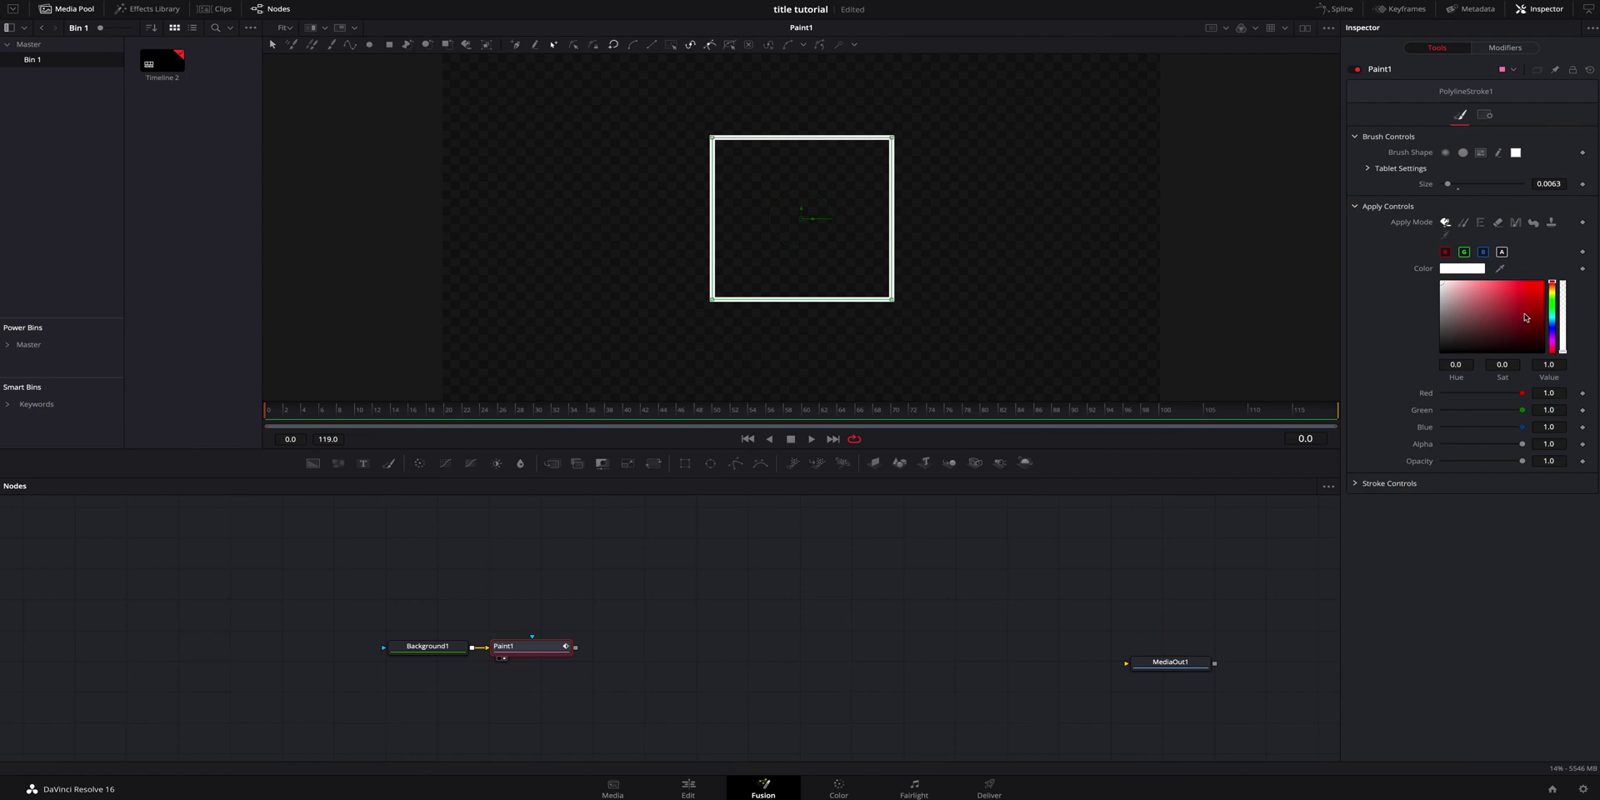
pyautogui.moveTo(1554, 327); pyautogui.dragTo(1554, 319)
pyautogui.click(1542, 283)
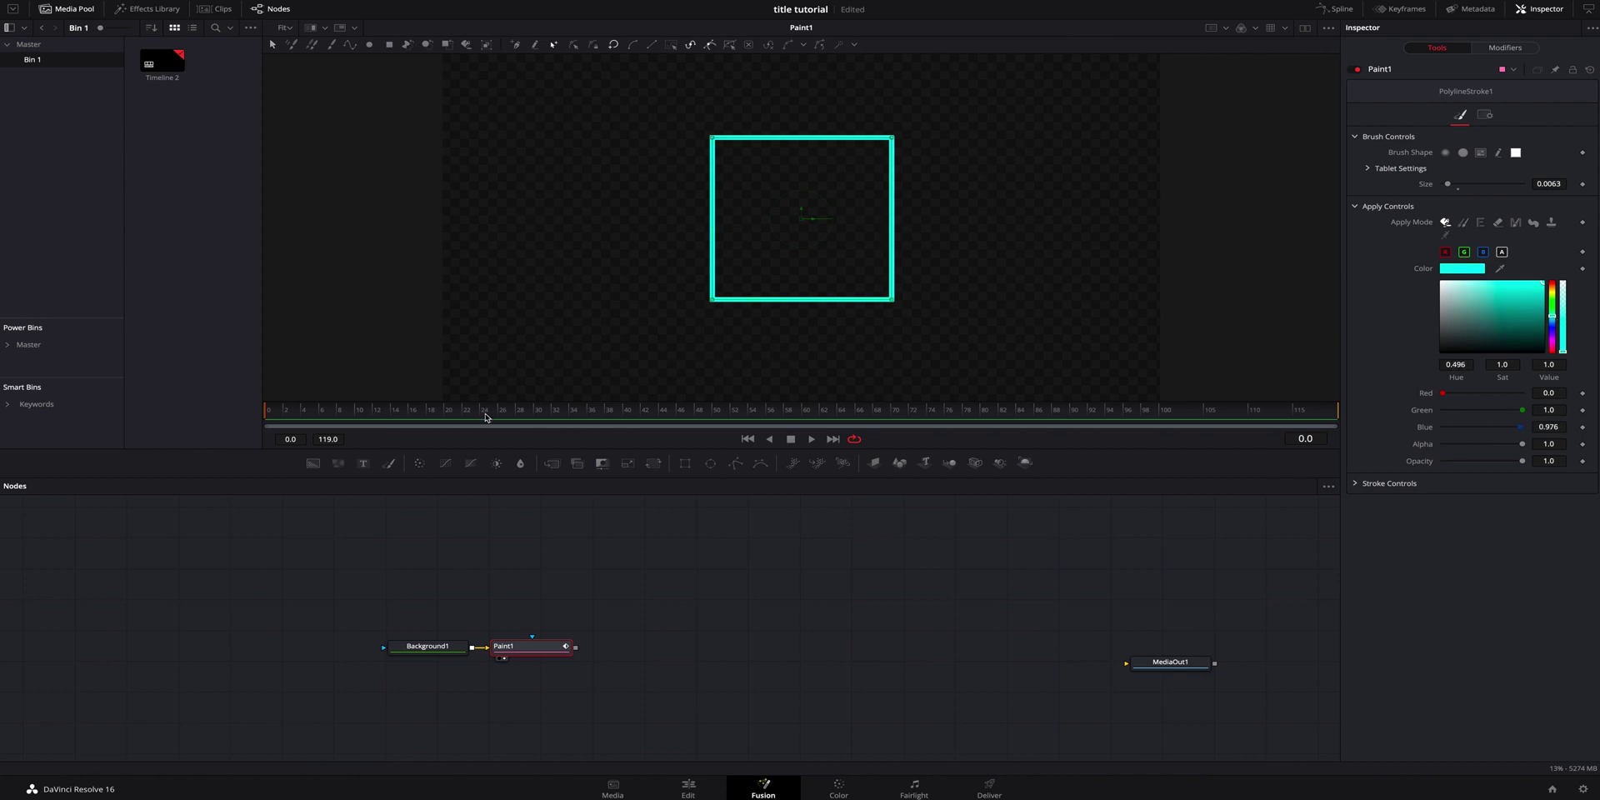
# Keyframe the stroke's Write On End value at its fully drawn 1.0.
pyautogui.click(1356, 207)
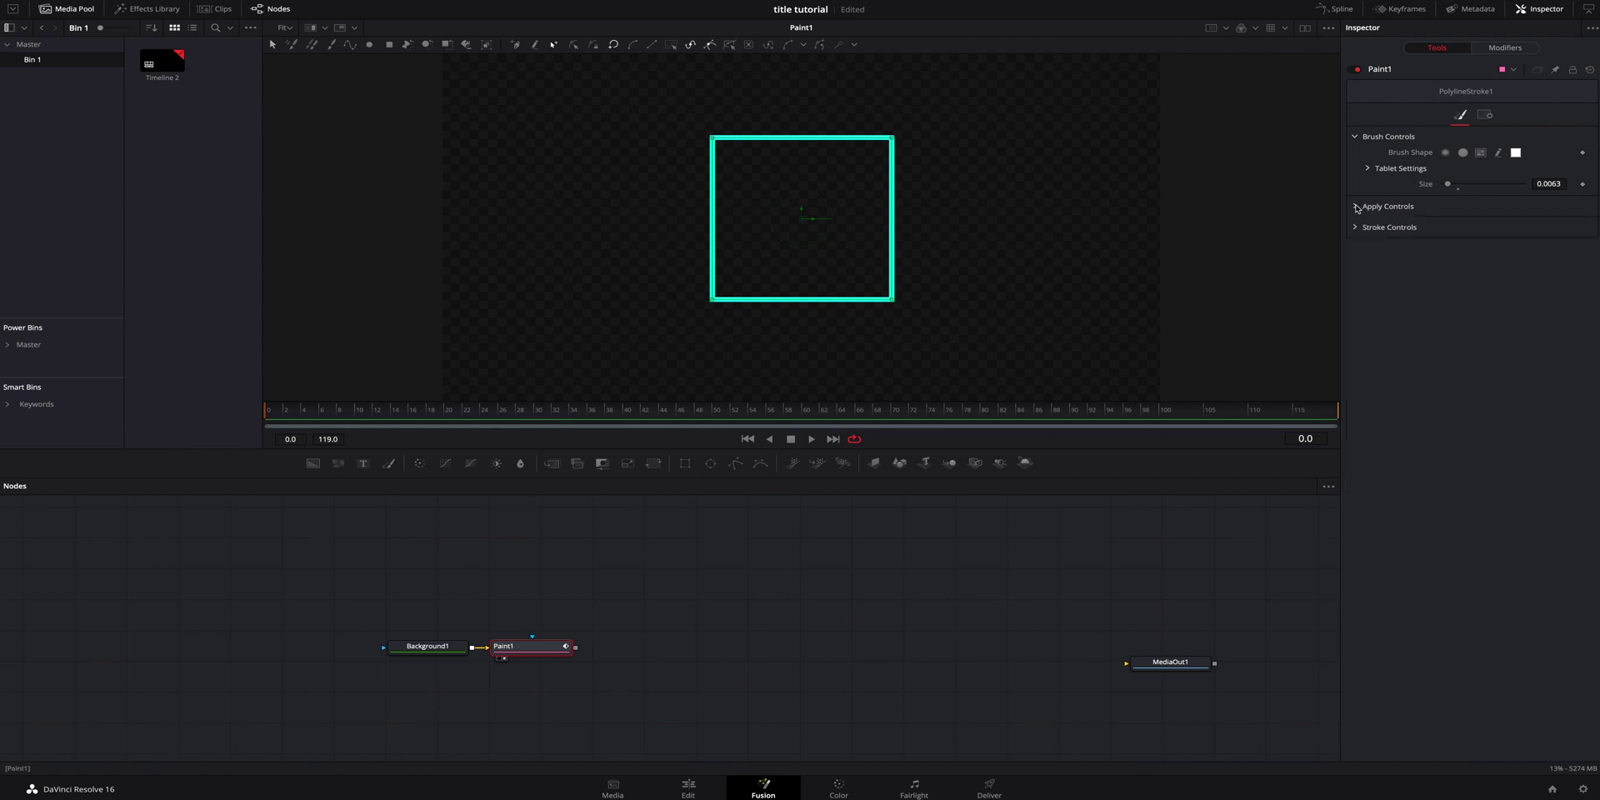
pyautogui.click(1354, 226)
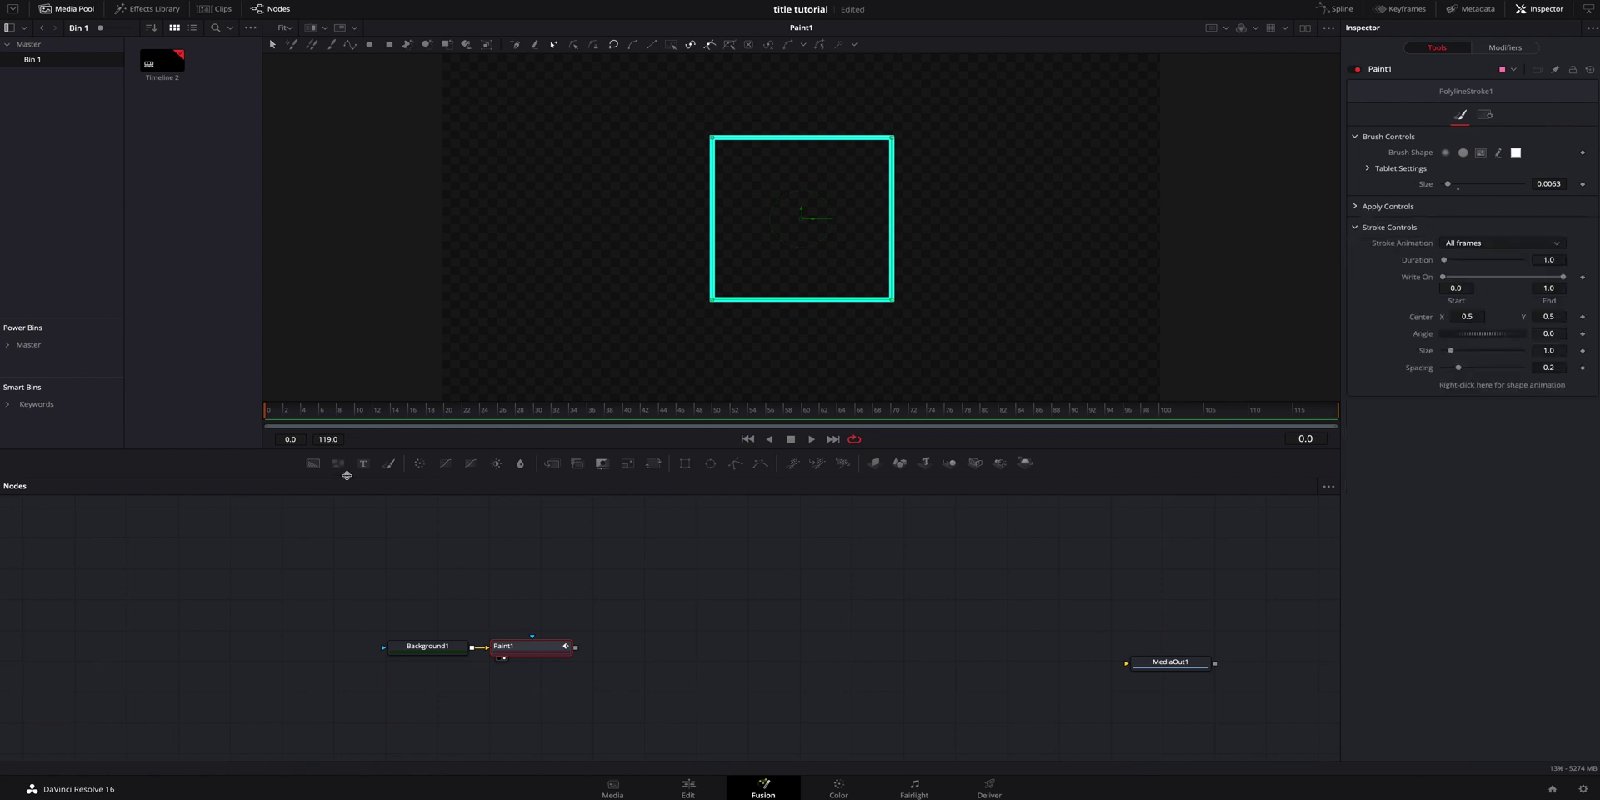
pyautogui.click(359, 414)
pyautogui.moveTo(526, 426); pyautogui.dragTo(632, 432)
pyautogui.click(1583, 277)
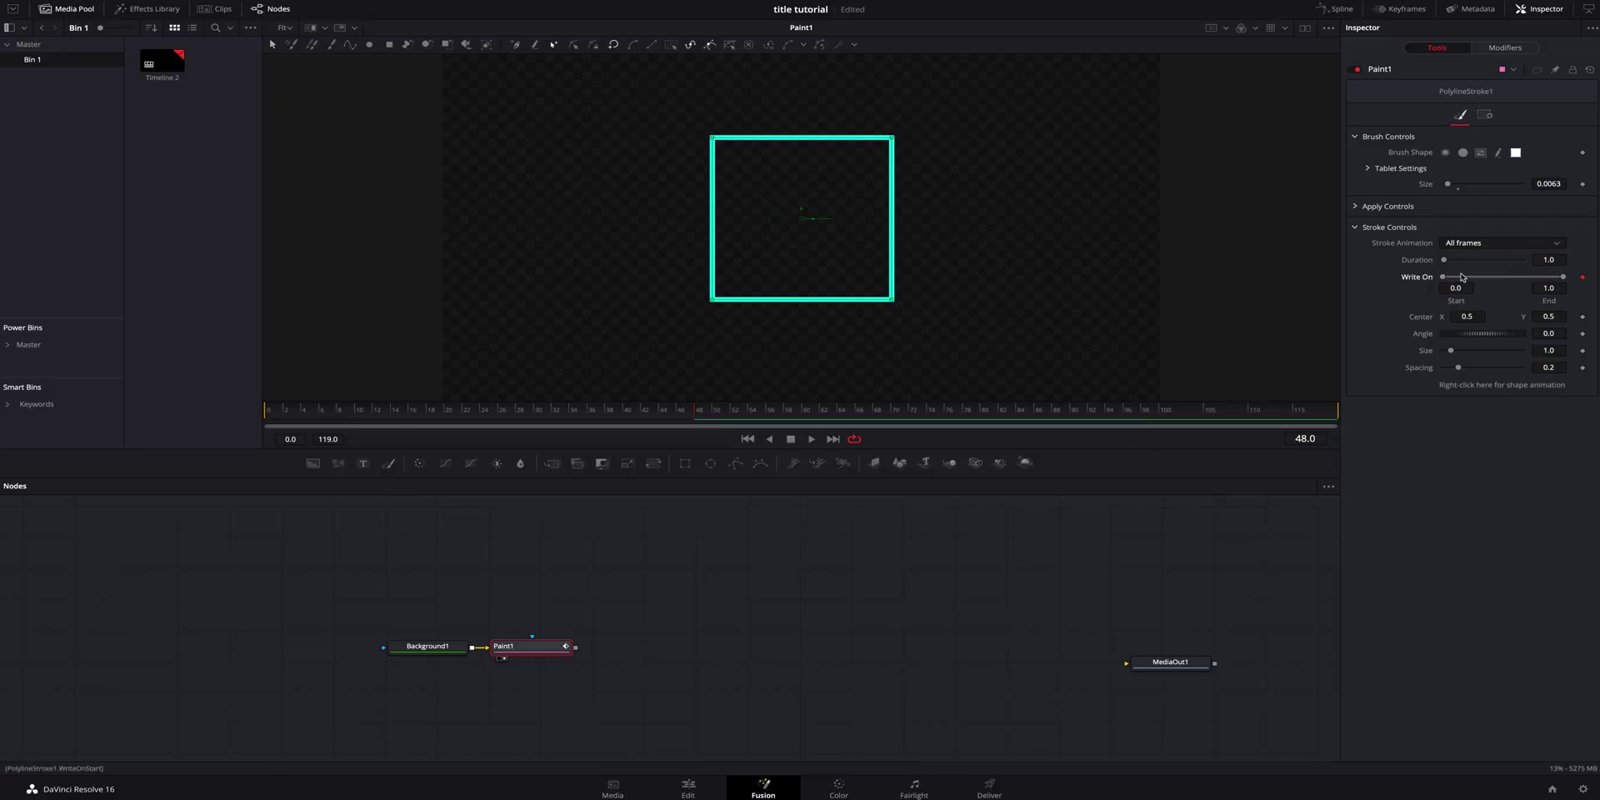
# At frame 0 set Write On End to 0.0, then play back the write-on to frame 48.
pyautogui.moveTo(695, 417); pyautogui.dragTo(680, 419)
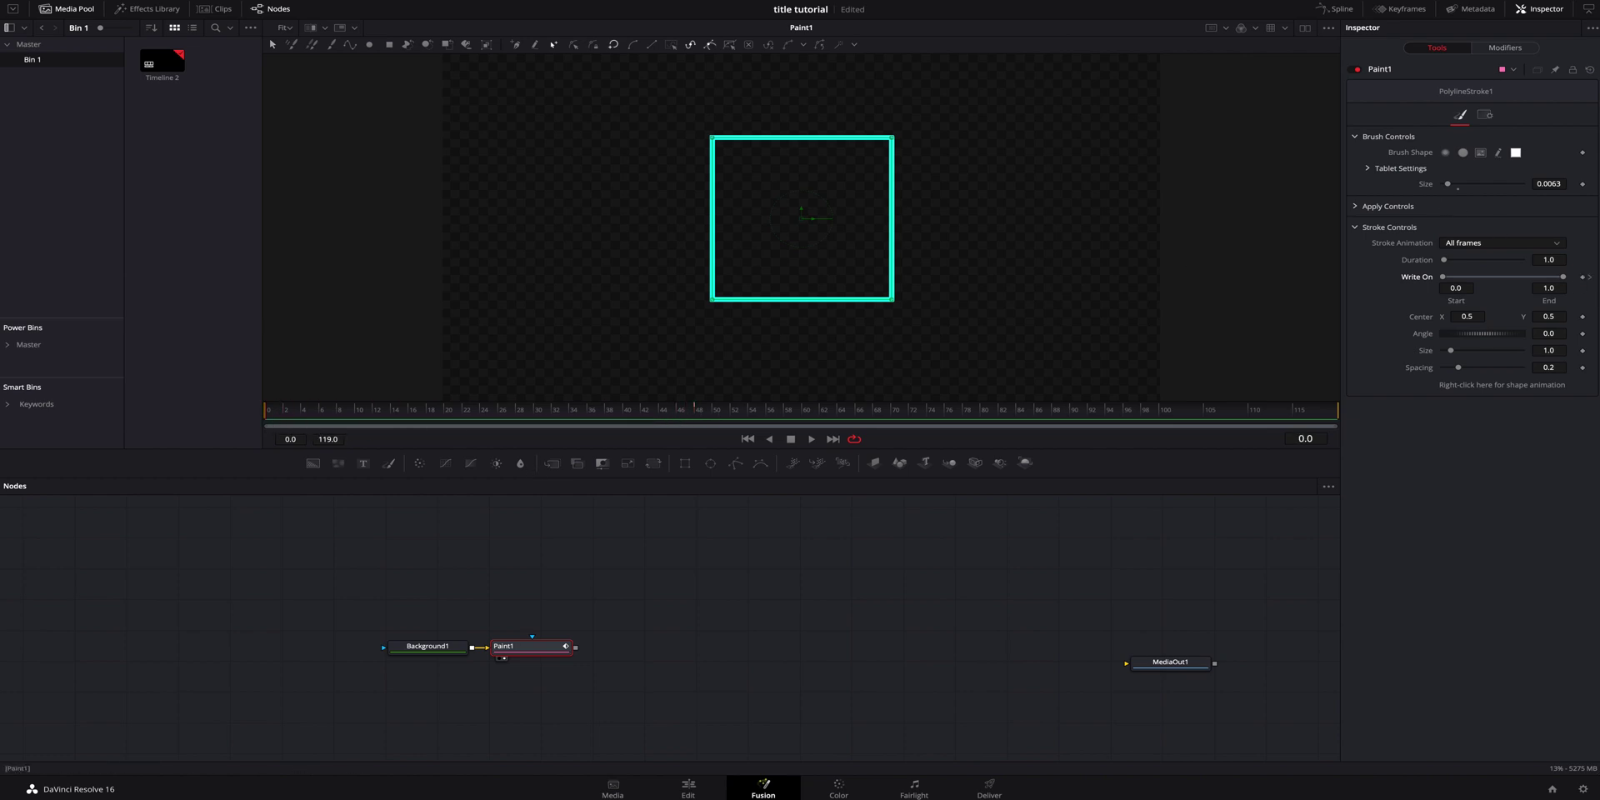
pyautogui.moveTo(1563, 280); pyautogui.dragTo(1443, 280)
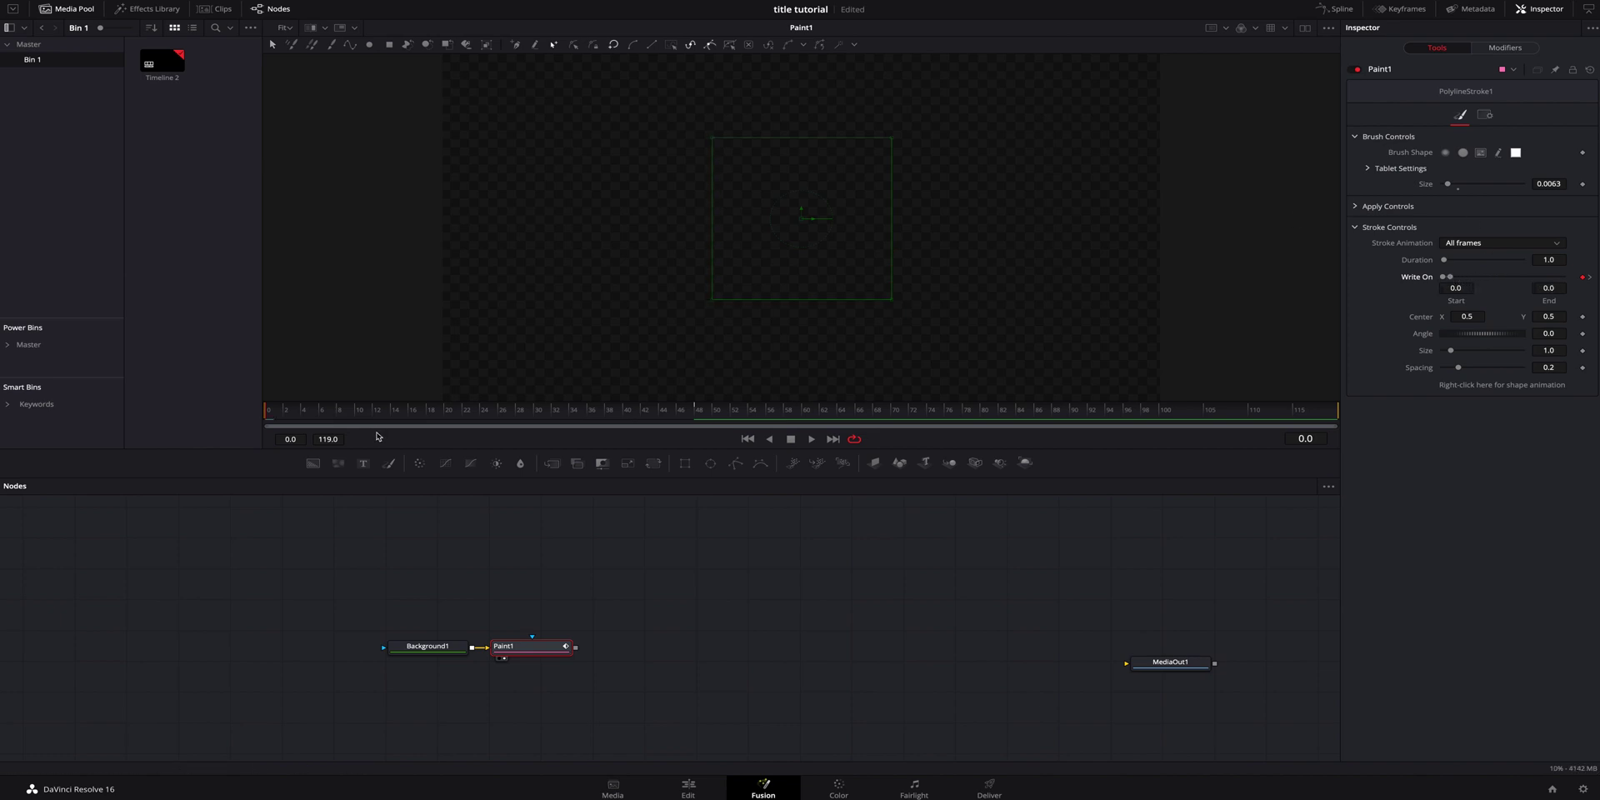
pyautogui.click(809, 440)
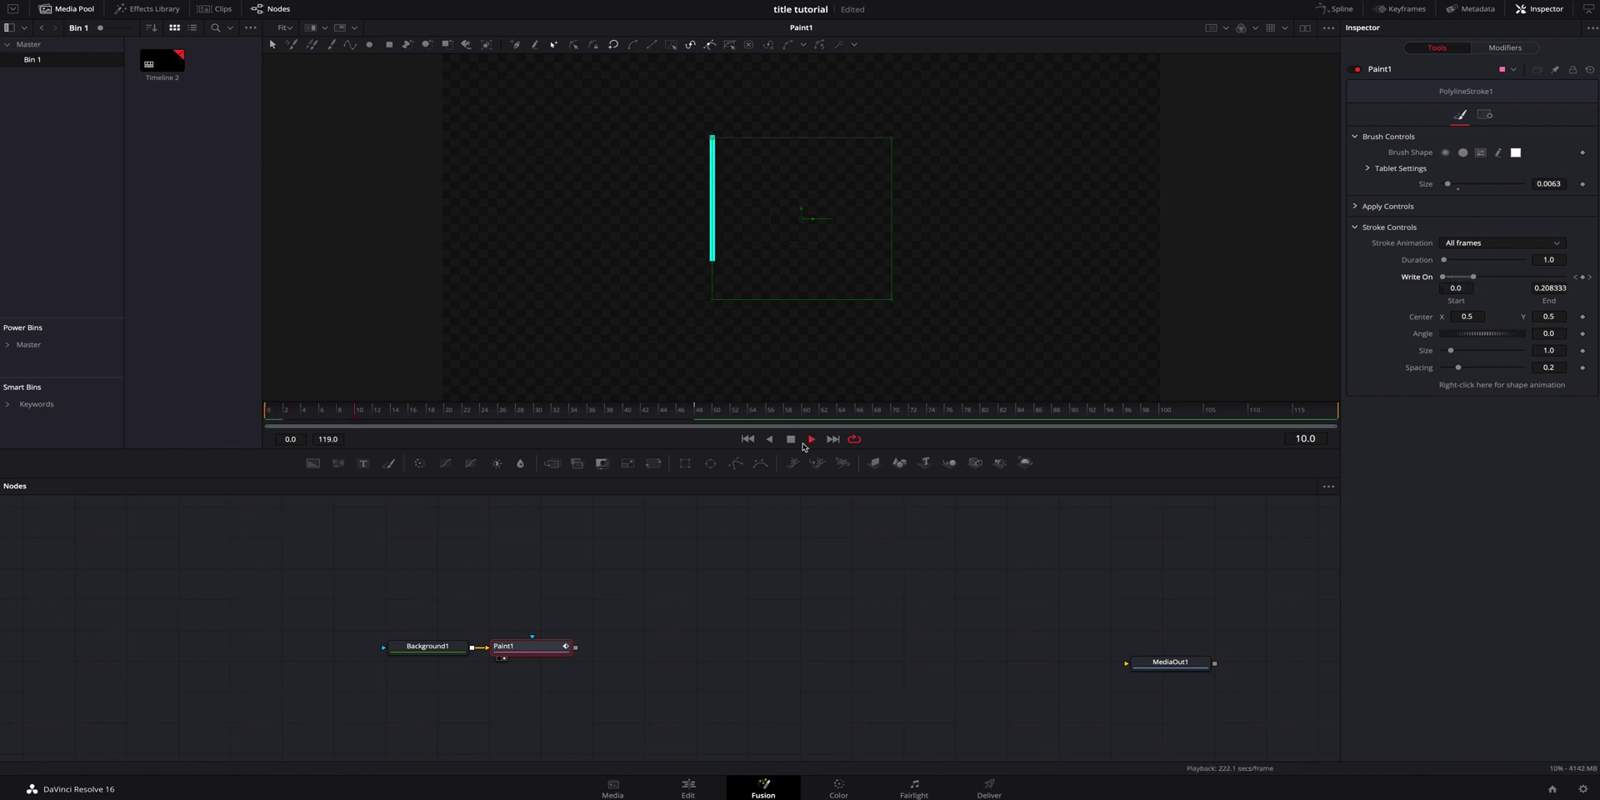
pyautogui.click(803, 446)
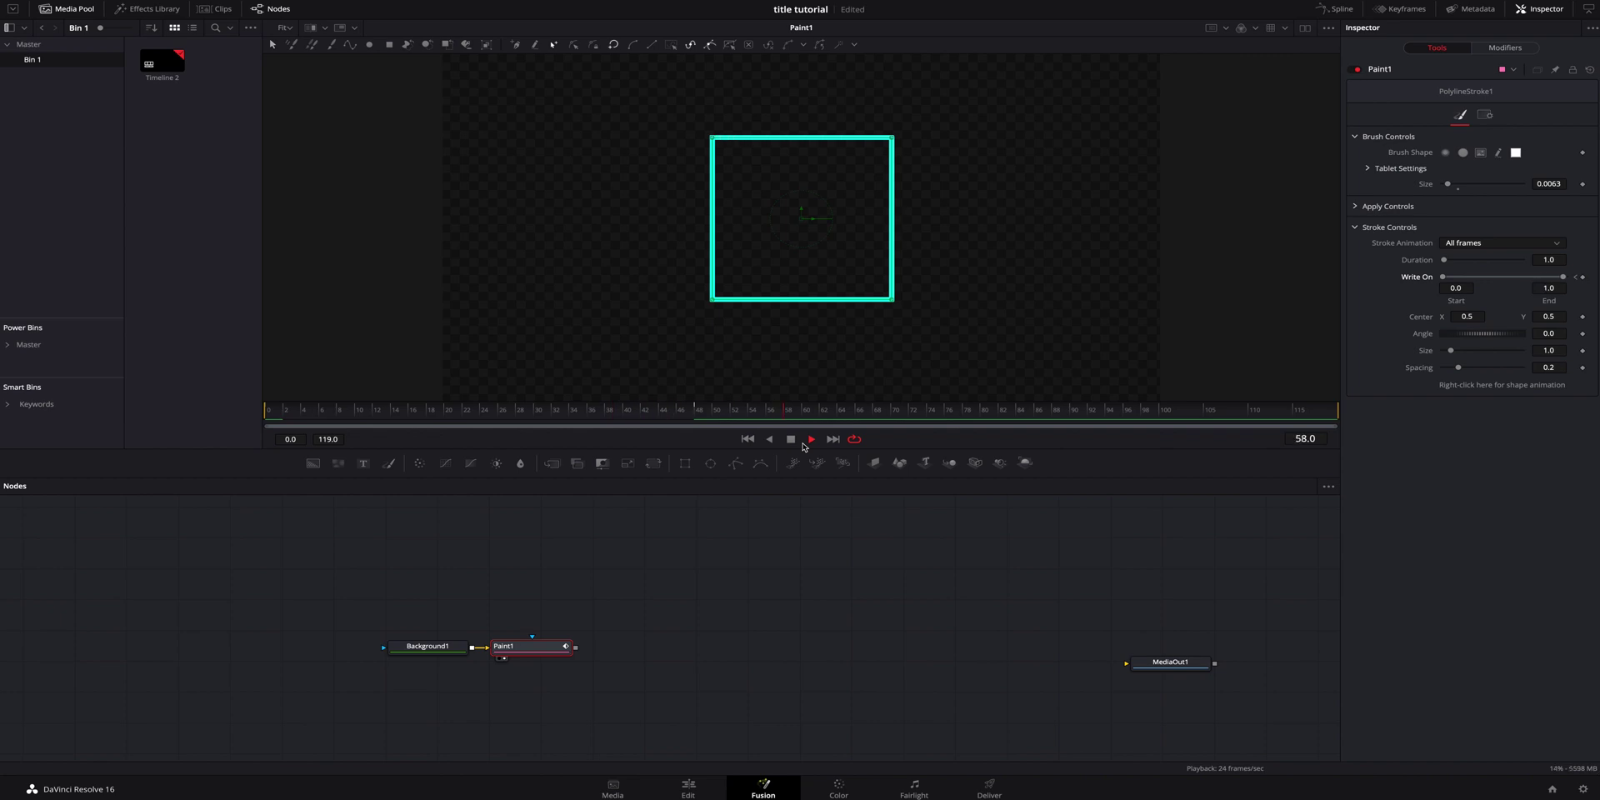
pyautogui.click(698, 414)
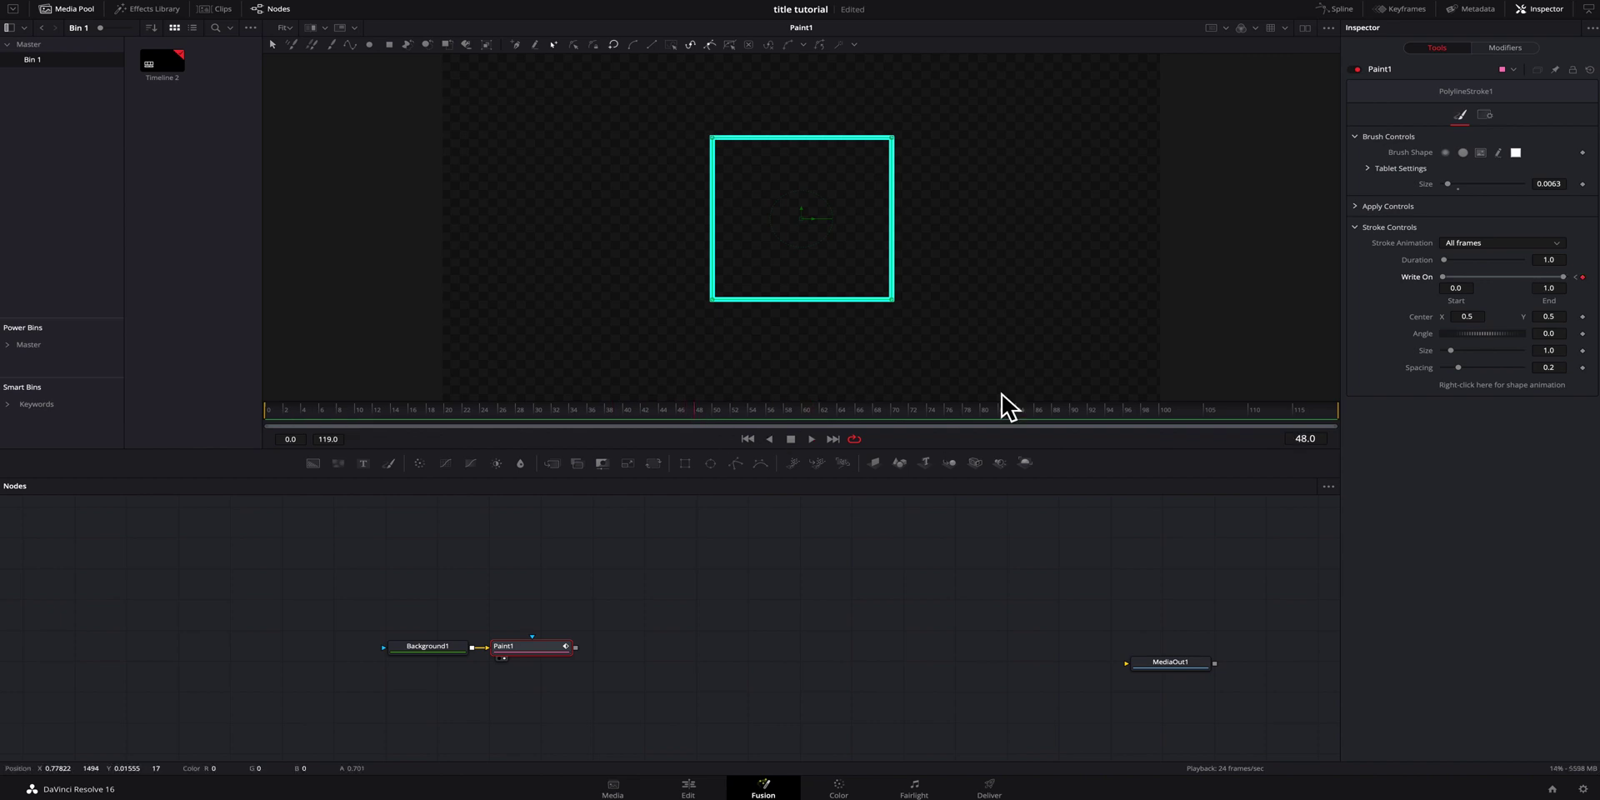
# In the Spline editor, select PolylineStroke1's Write On keyframes and smooth them into an ease.
pyautogui.click(1337, 9)
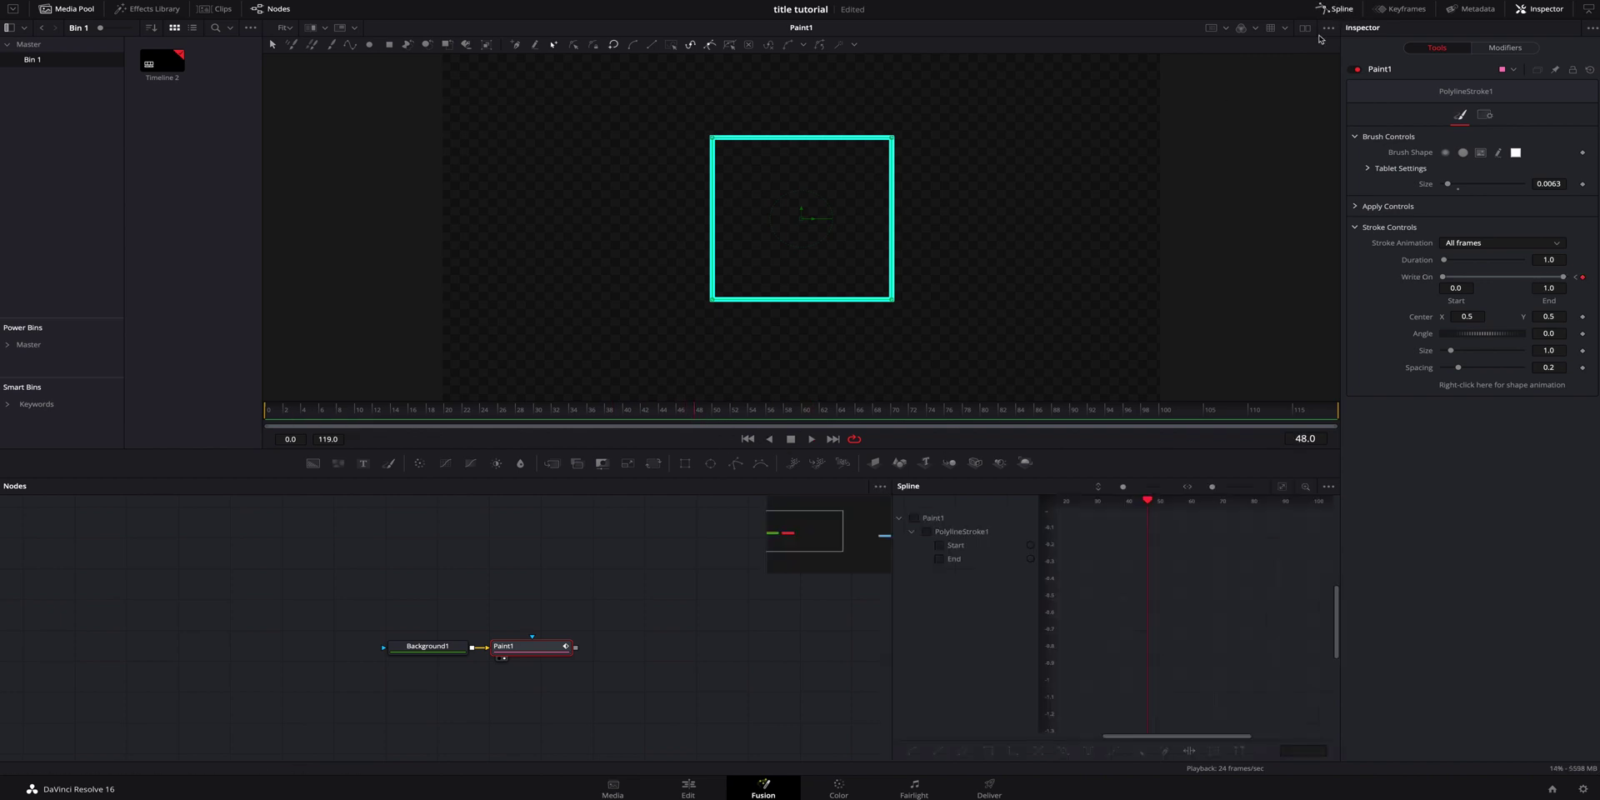
pyautogui.click(928, 532)
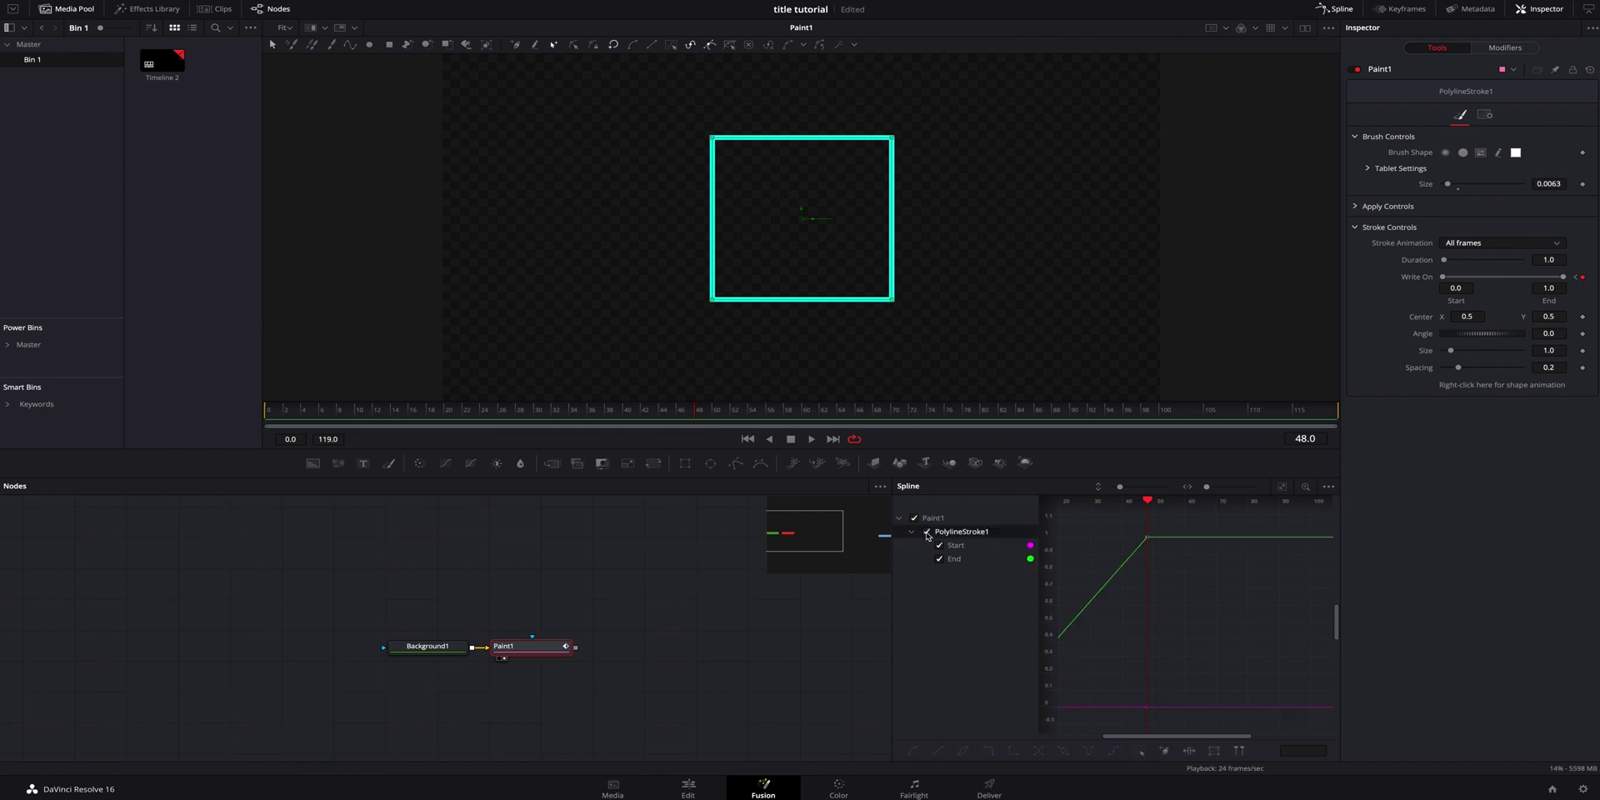
pyautogui.moveTo(1049, 560); pyautogui.dragTo(1147, 579)
pyautogui.hotkey('ctrl', 'f')
pyautogui.moveTo(1064, 512); pyautogui.dragTo(1281, 713)
pyautogui.click(912, 753)
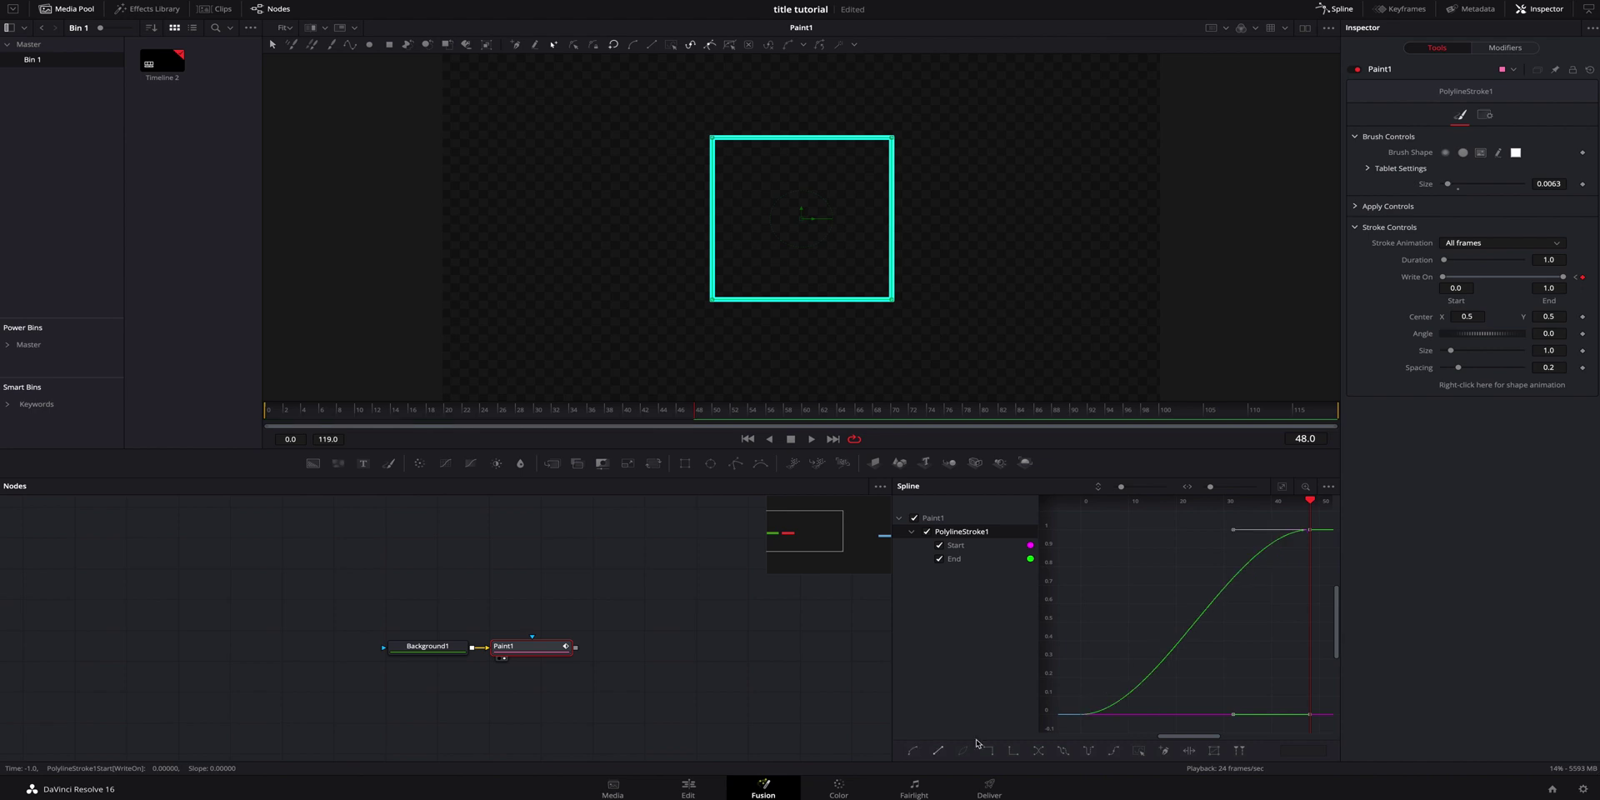
# Play back the eased write-on from frame 0.
pyautogui.click(298, 416)
pyautogui.press('space')
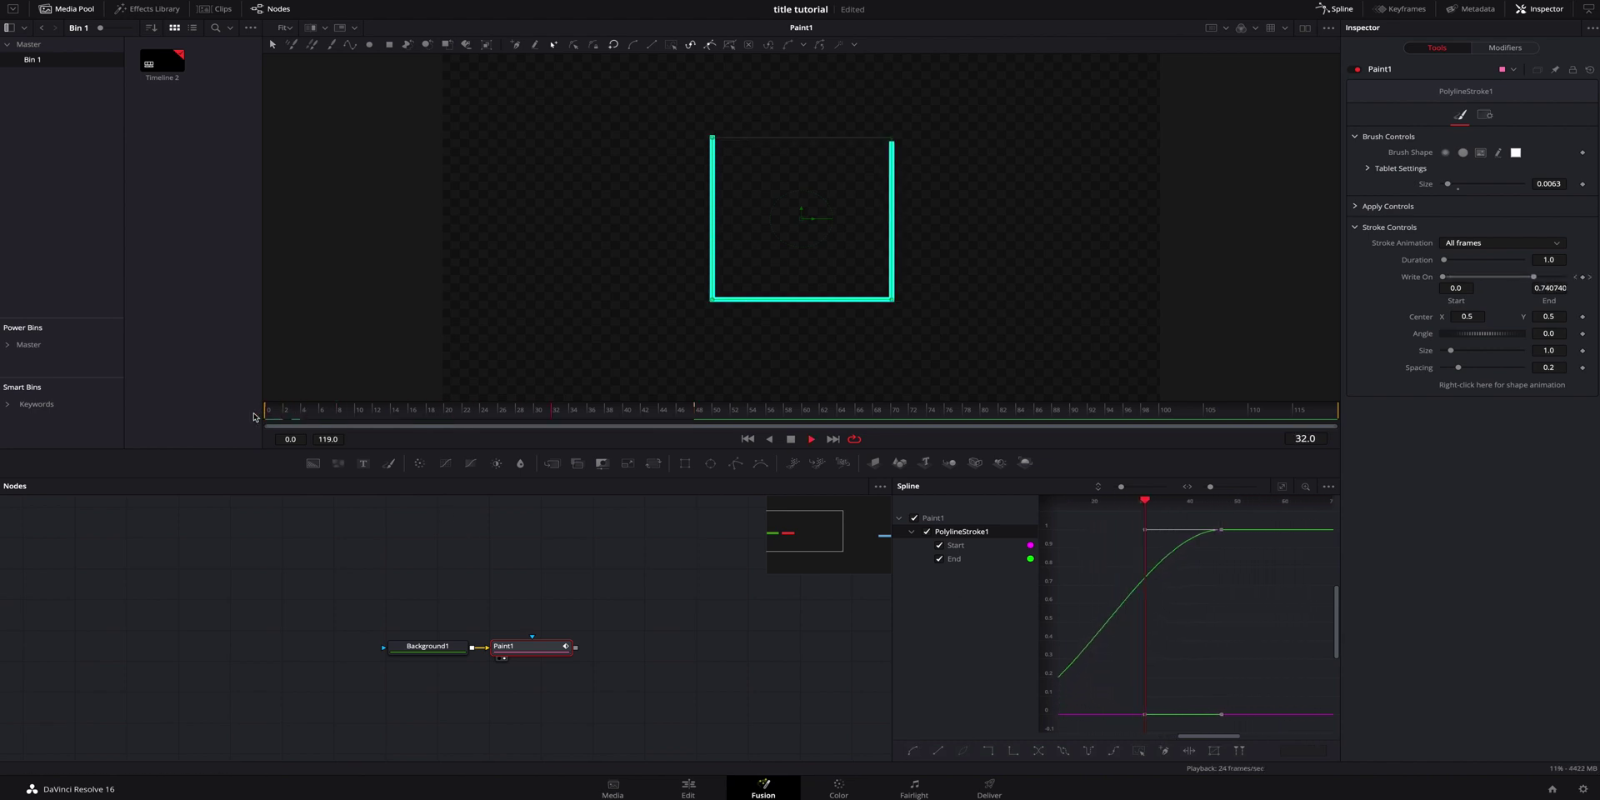
pyautogui.click(478, 414)
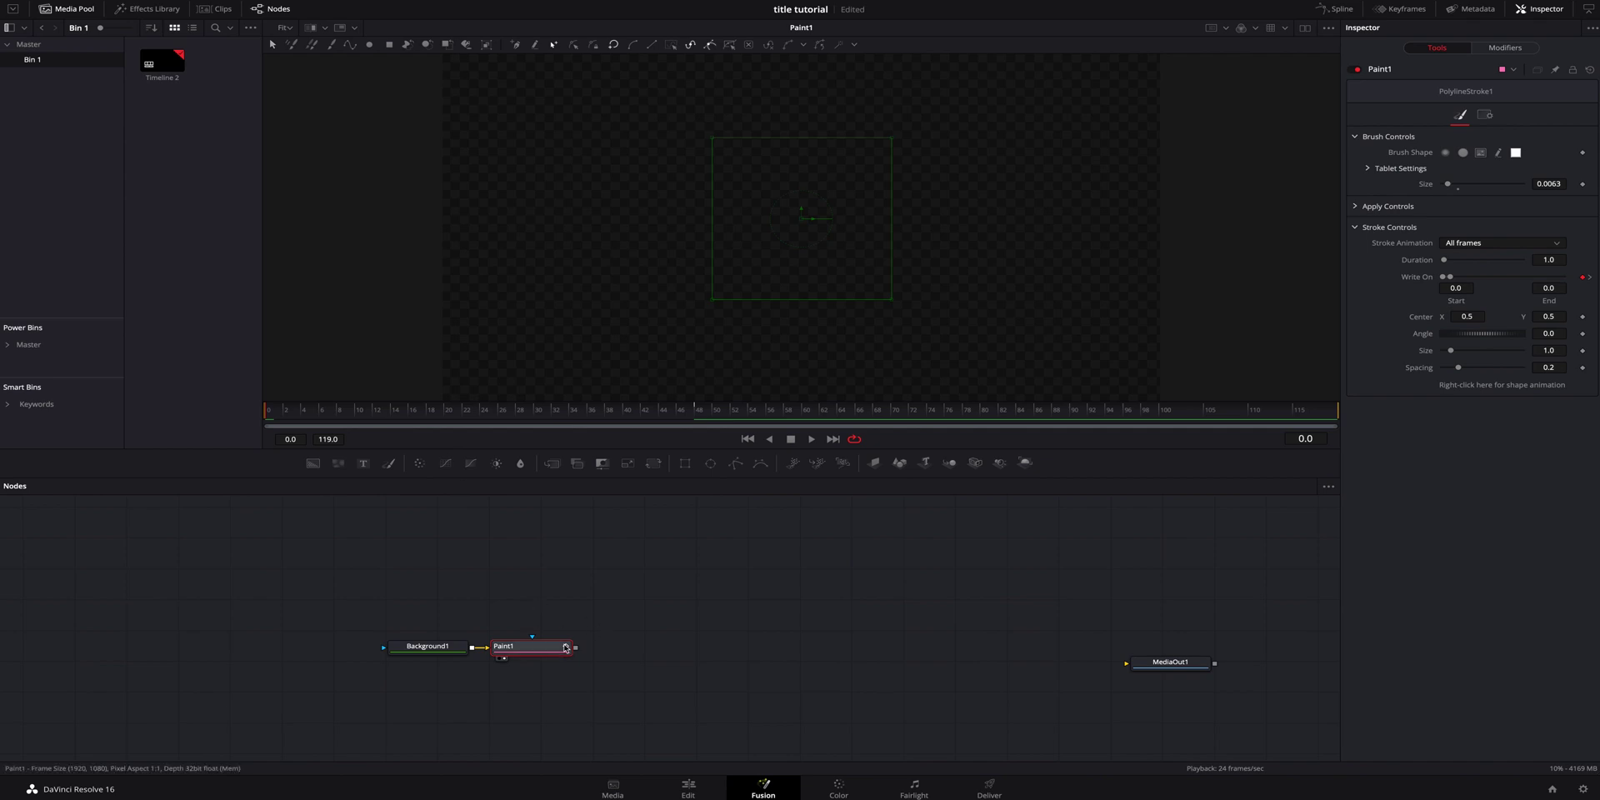
# Add a Transform node after Paint1 and keyframe its Size and Angle at frame 48.
pyautogui.click(657, 465)
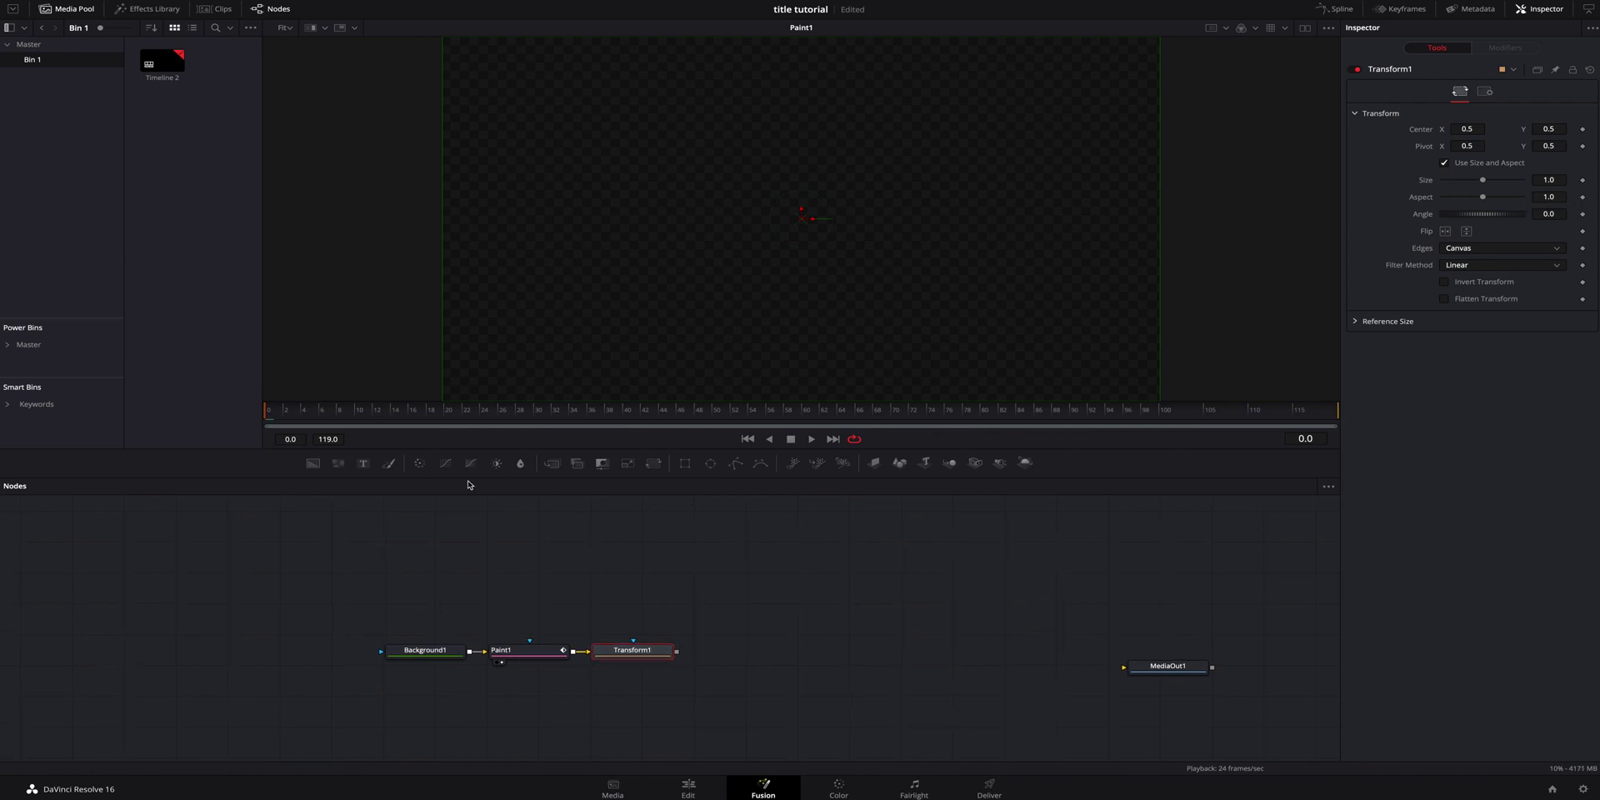
pyautogui.click(656, 417)
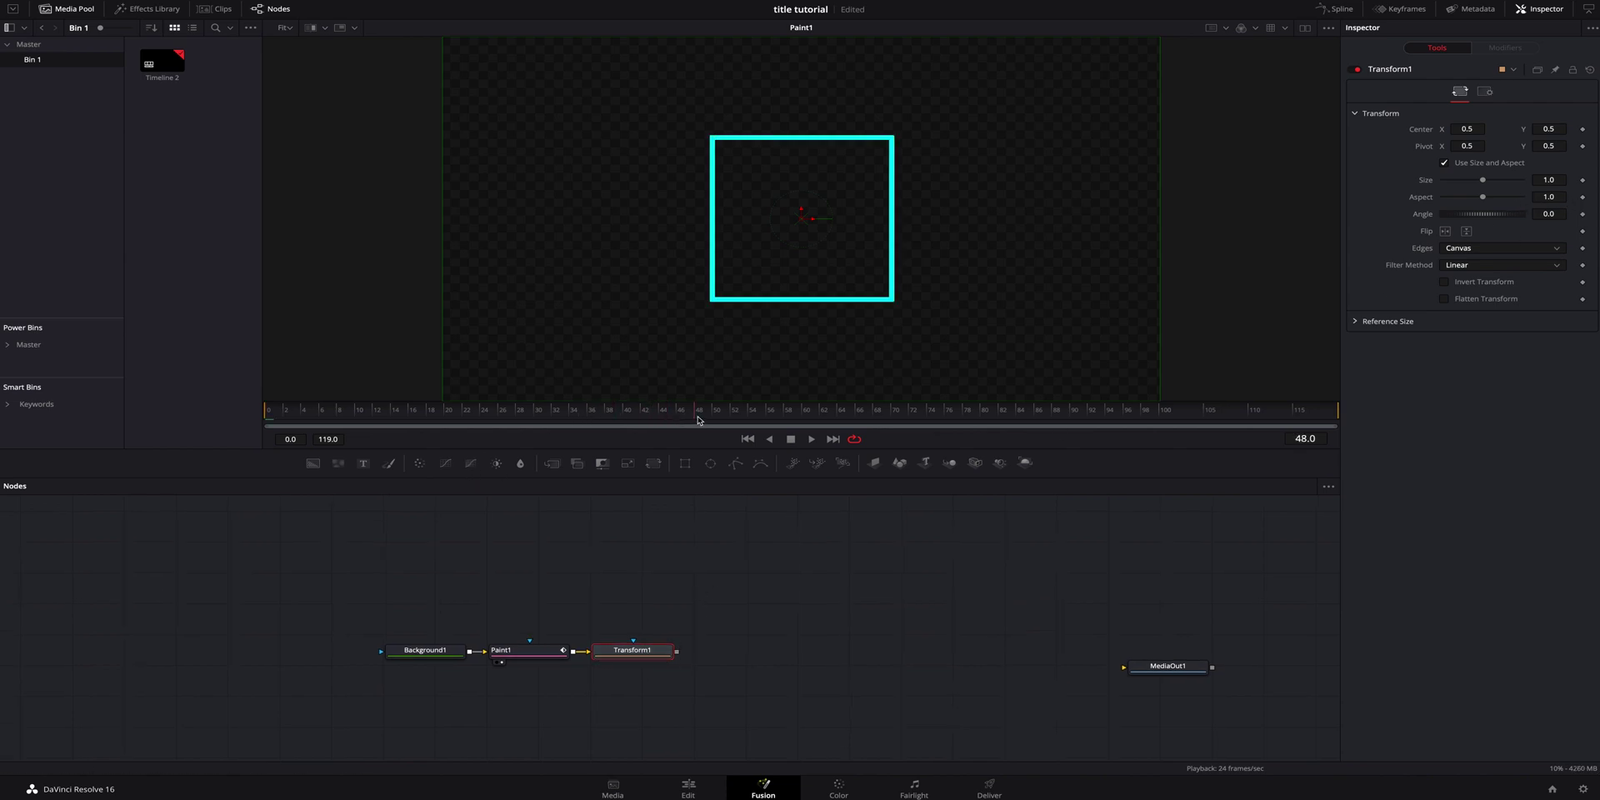
pyautogui.click(1582, 180)
pyautogui.press('1')
# At frame 0, rotate the square to Angle 52.2 and shrink it to Size 0.86, then play back.
pyautogui.moveTo(350, 412); pyautogui.dragTo(306, 416)
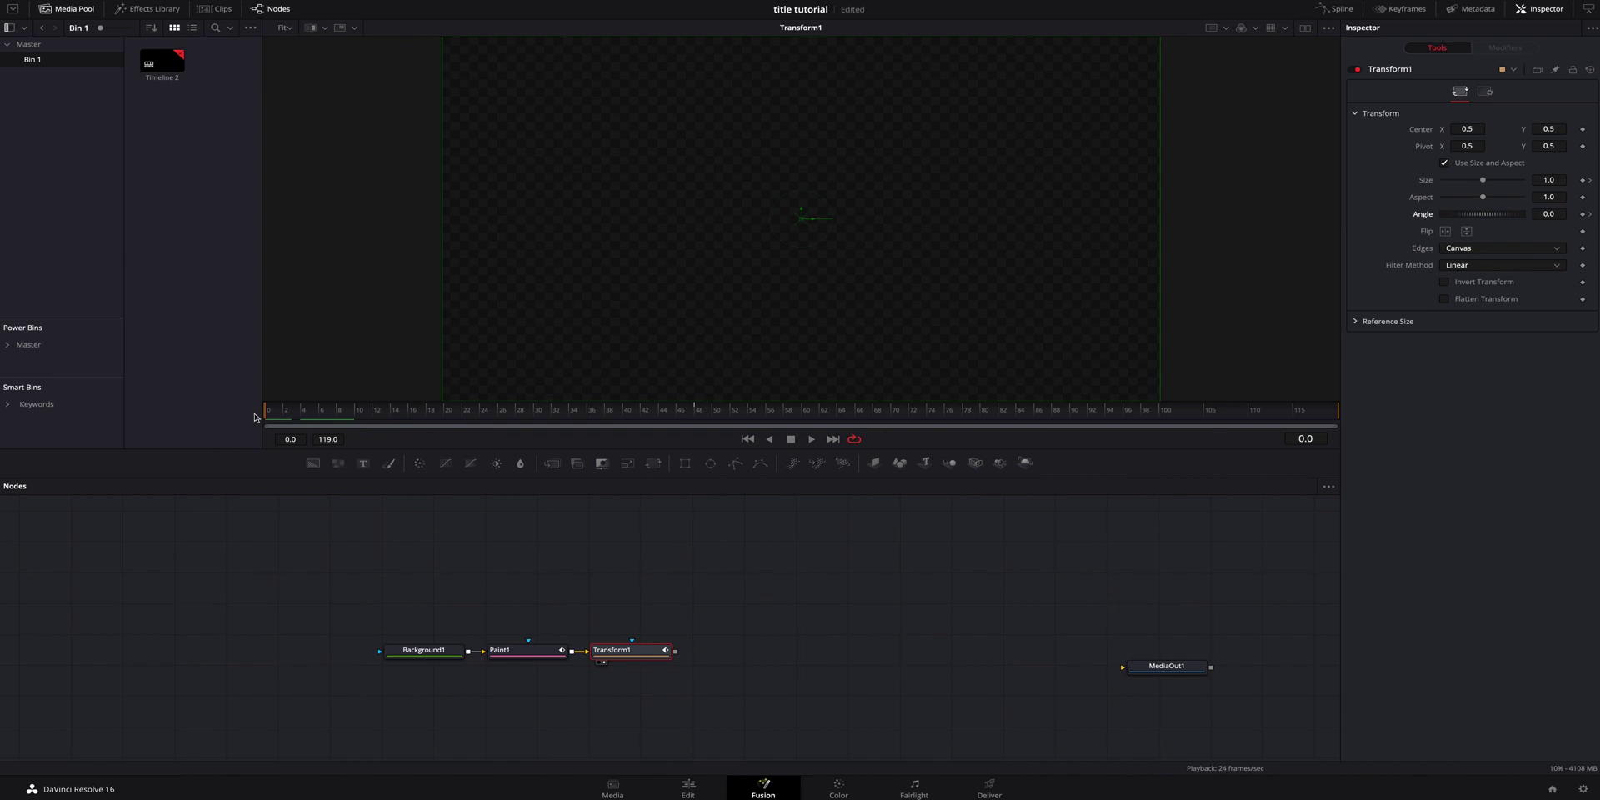
pyautogui.moveTo(1472, 216); pyautogui.dragTo(1479, 185)
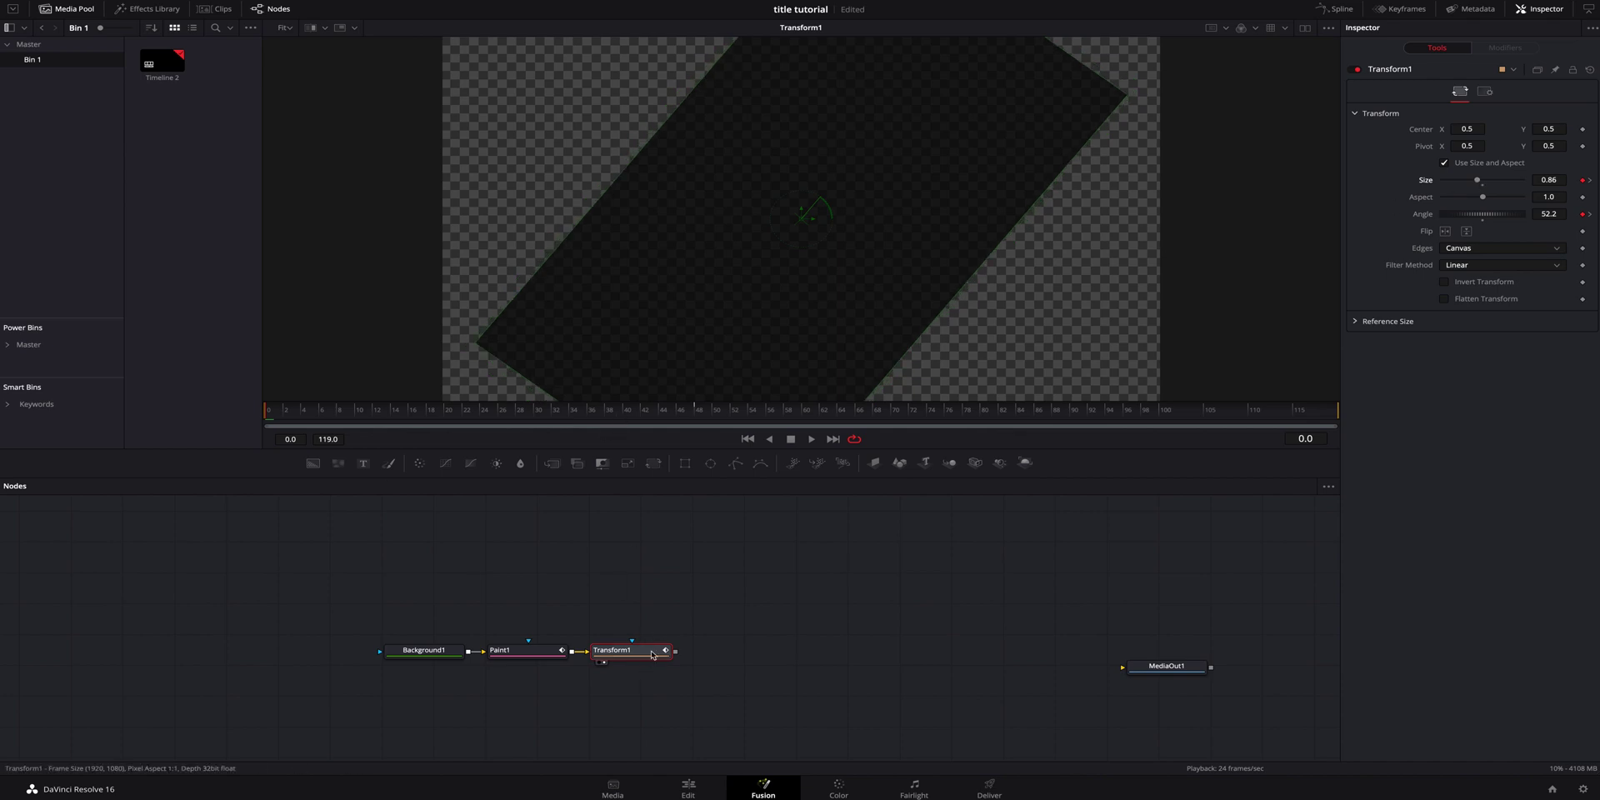
pyautogui.press('space')
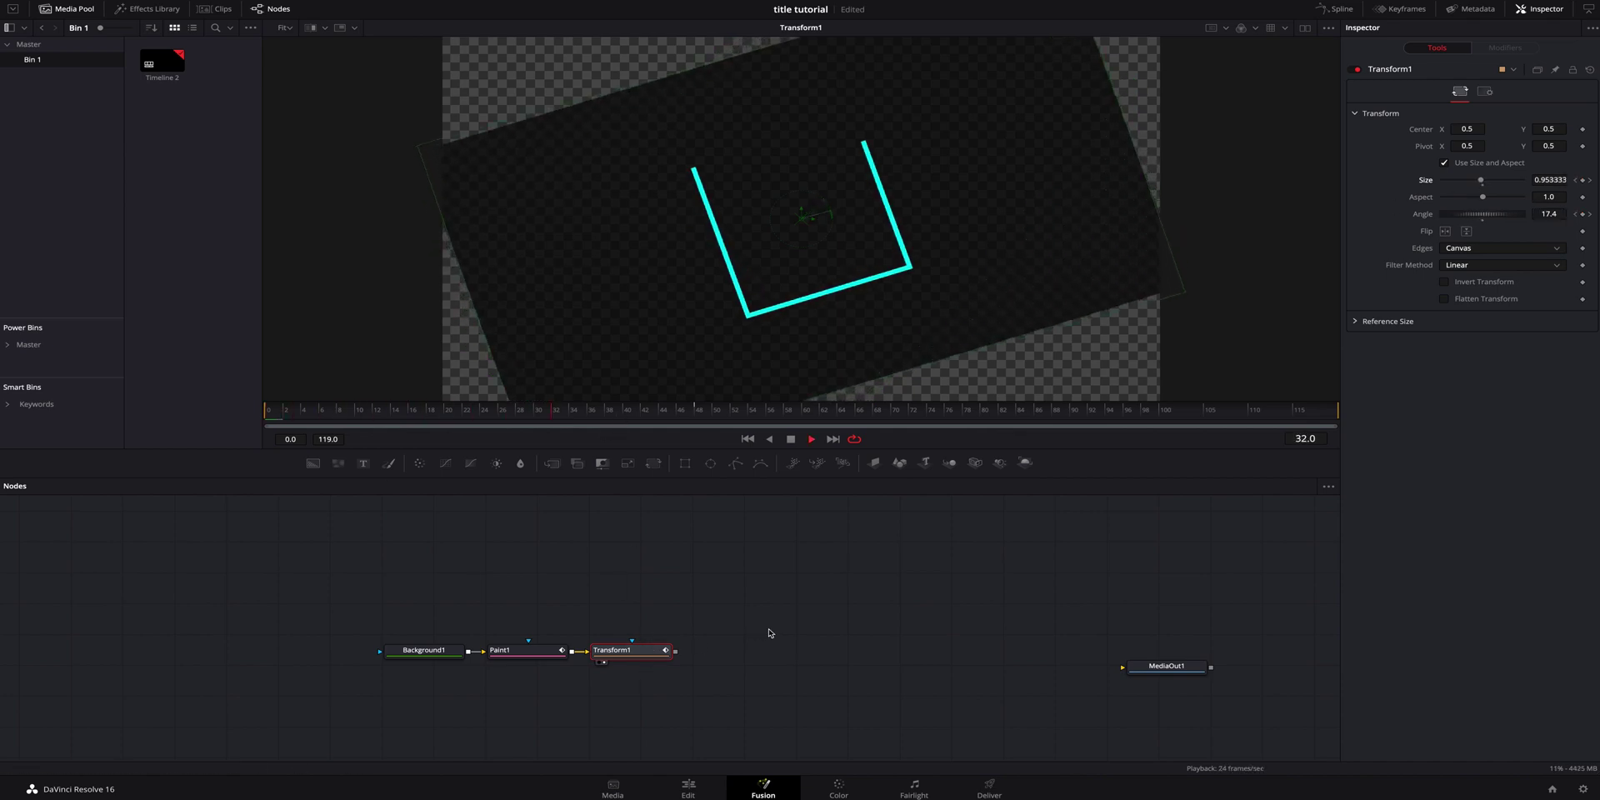
pyautogui.press('space')
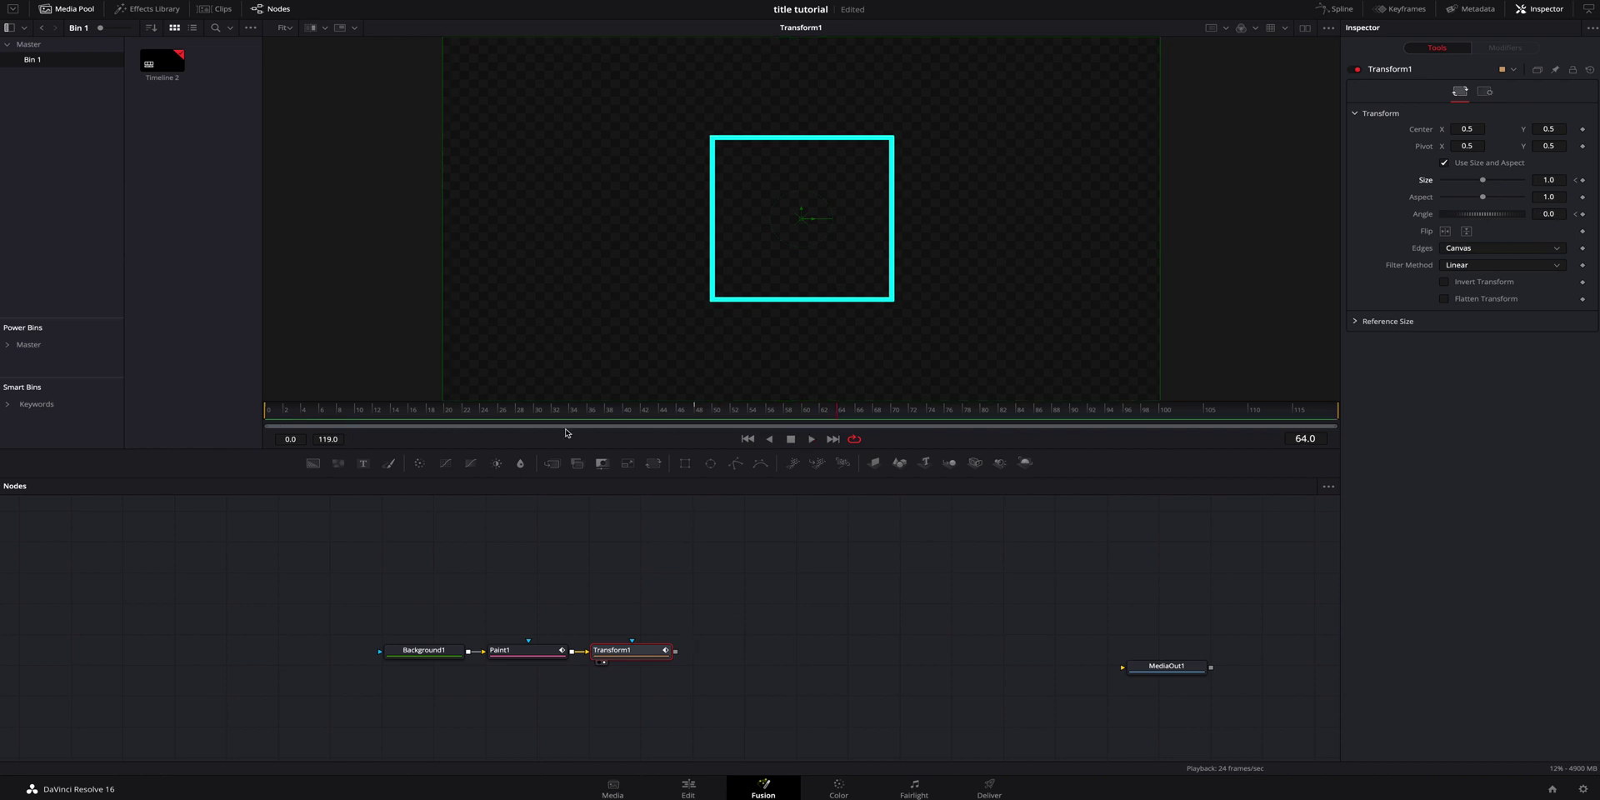
pyautogui.click(618, 409)
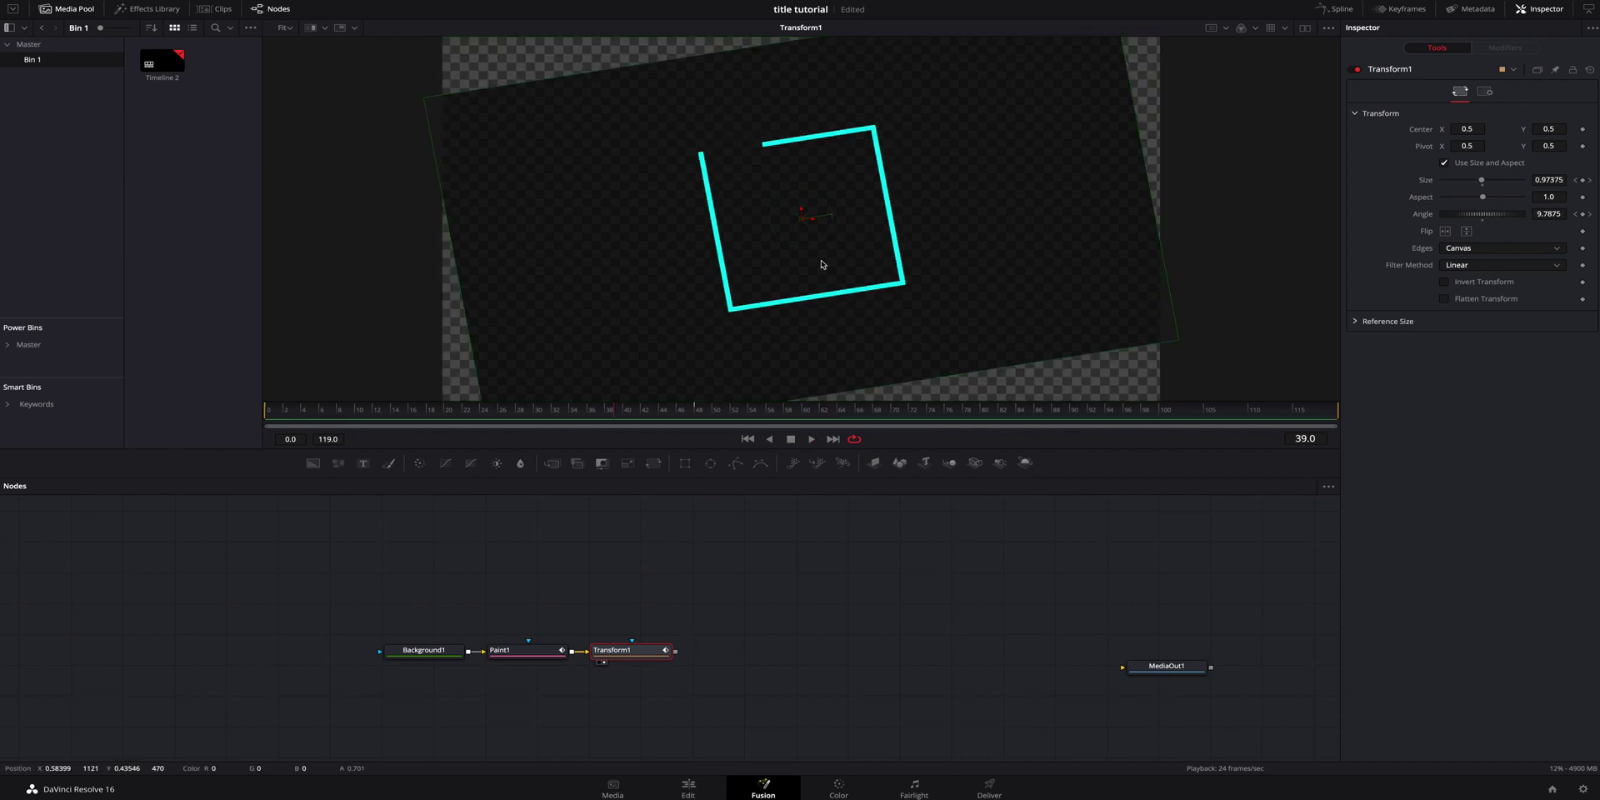
pyautogui.click(1348, 12)
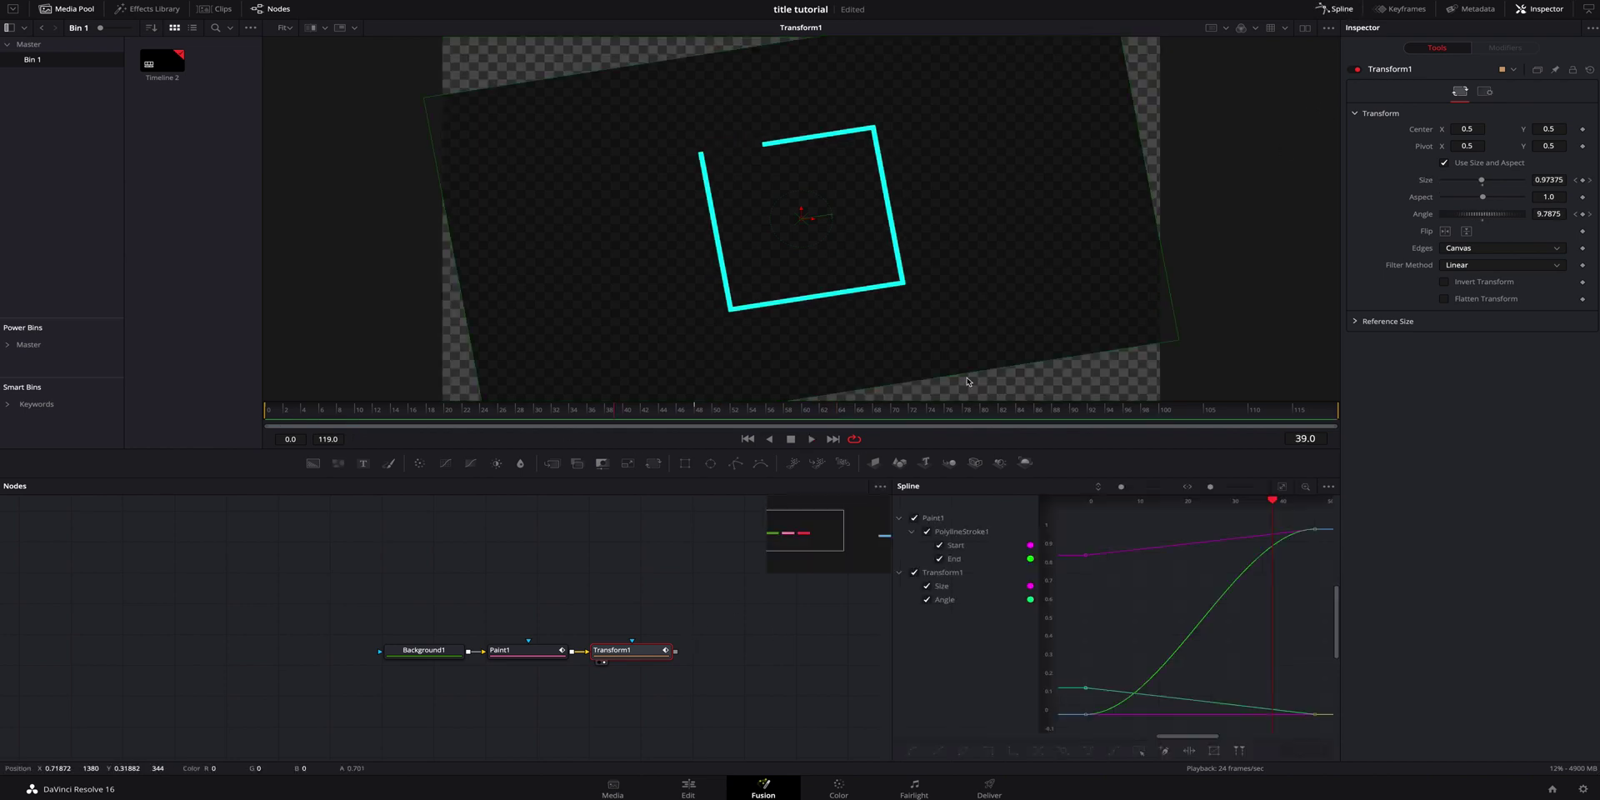
# Smooth Transform1's Size and Angle keyframes and play the eased spin from the start.
pyautogui.click(927, 532)
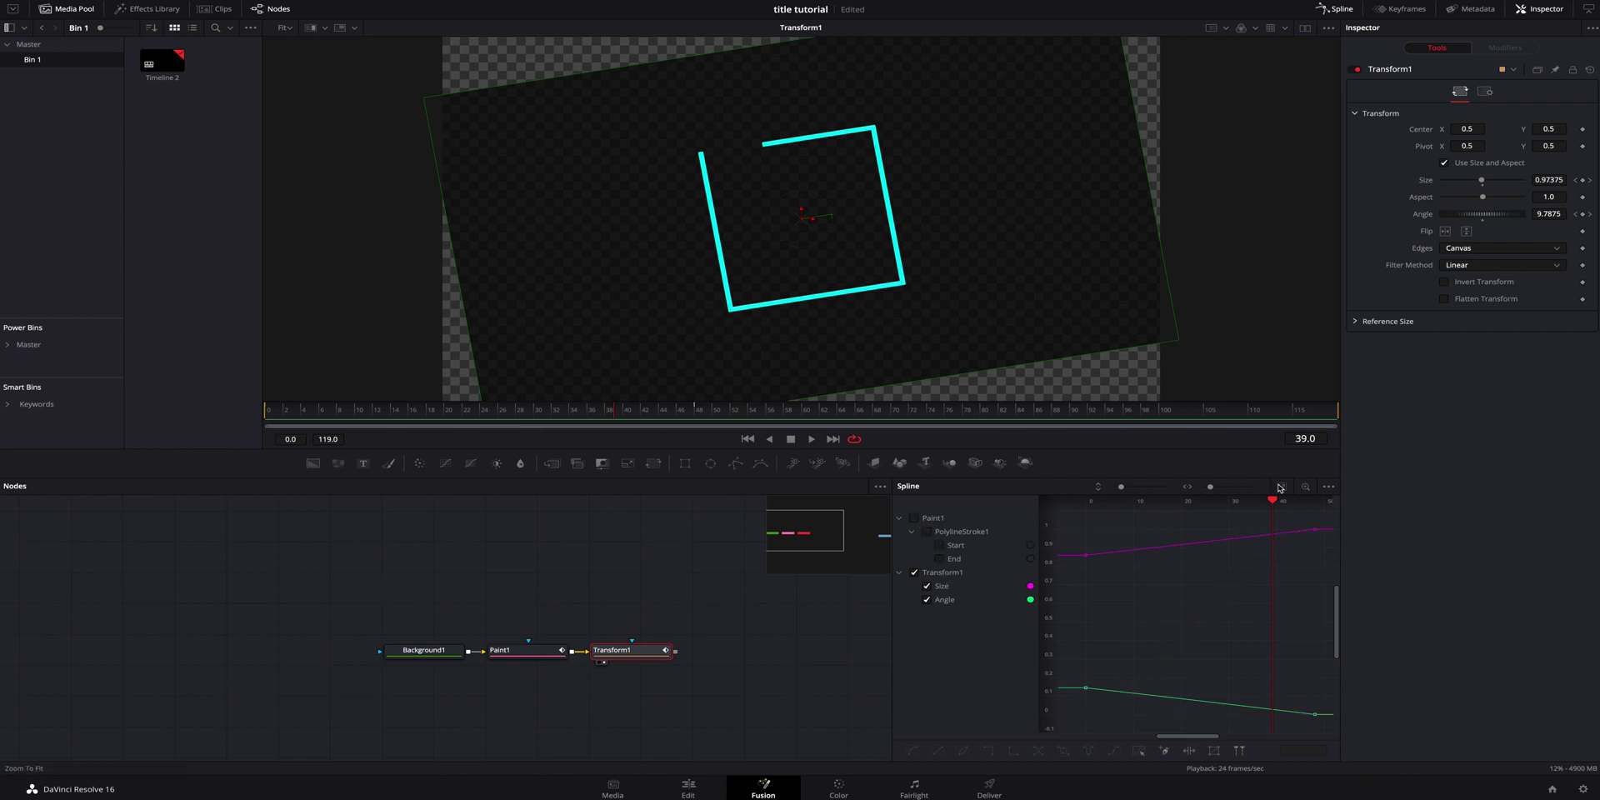
pyautogui.moveTo(1066, 517); pyautogui.dragTo(1311, 724)
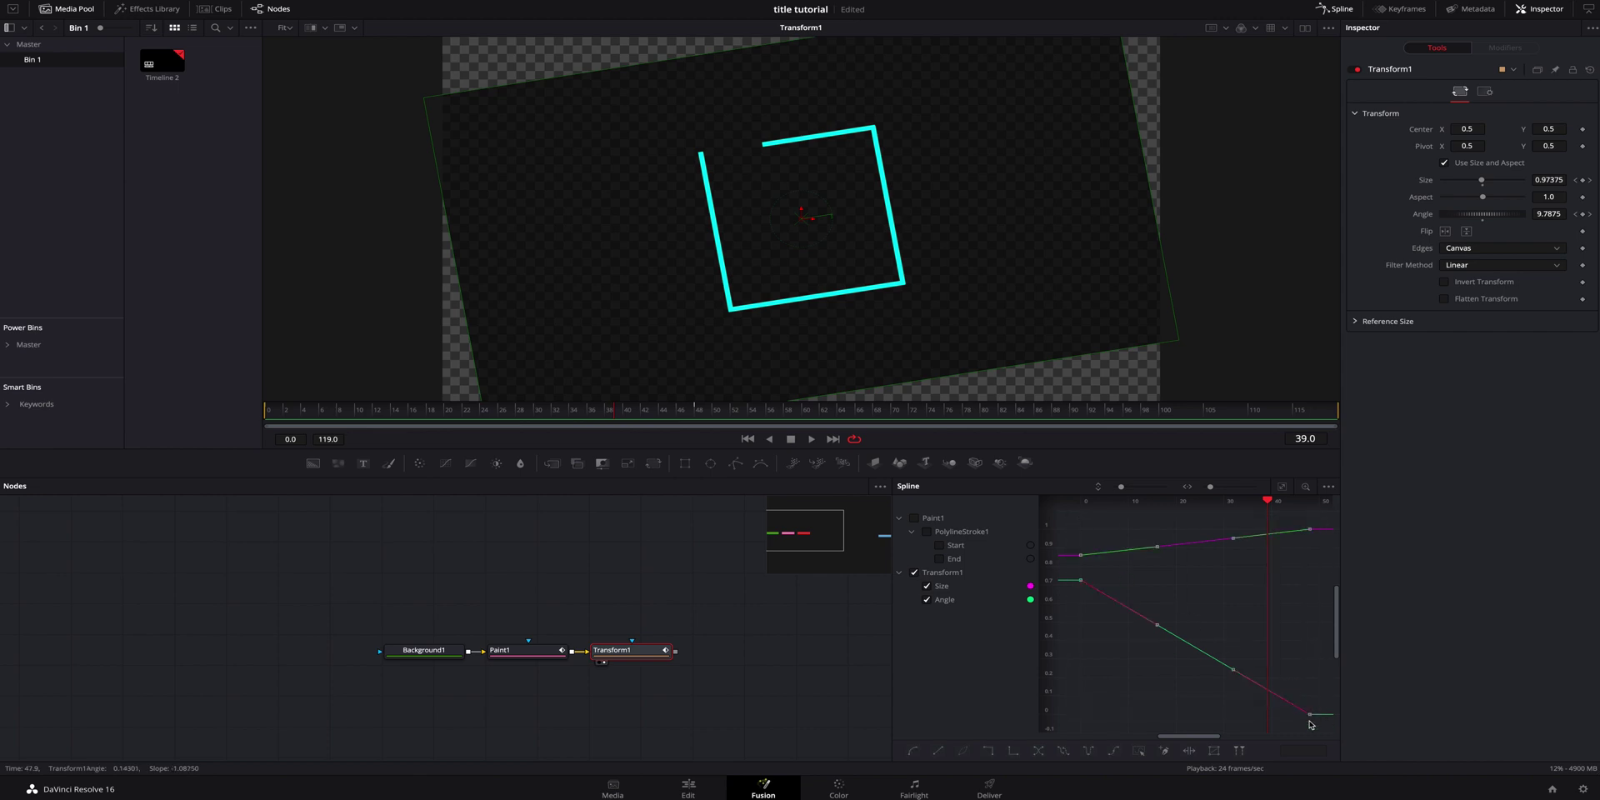
pyautogui.click(913, 752)
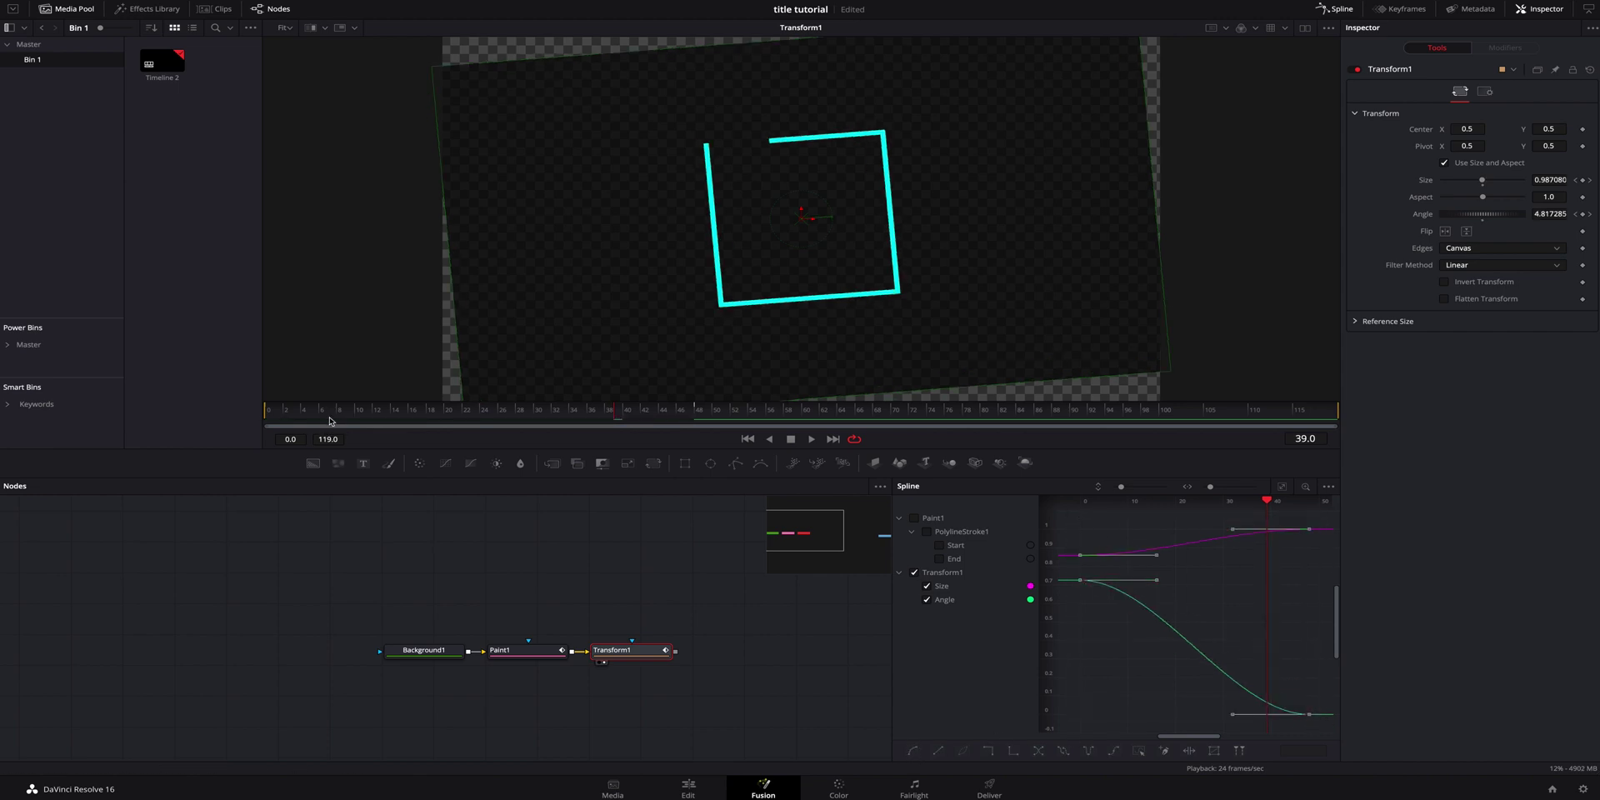
pyautogui.click(272, 414)
pyautogui.press('space')
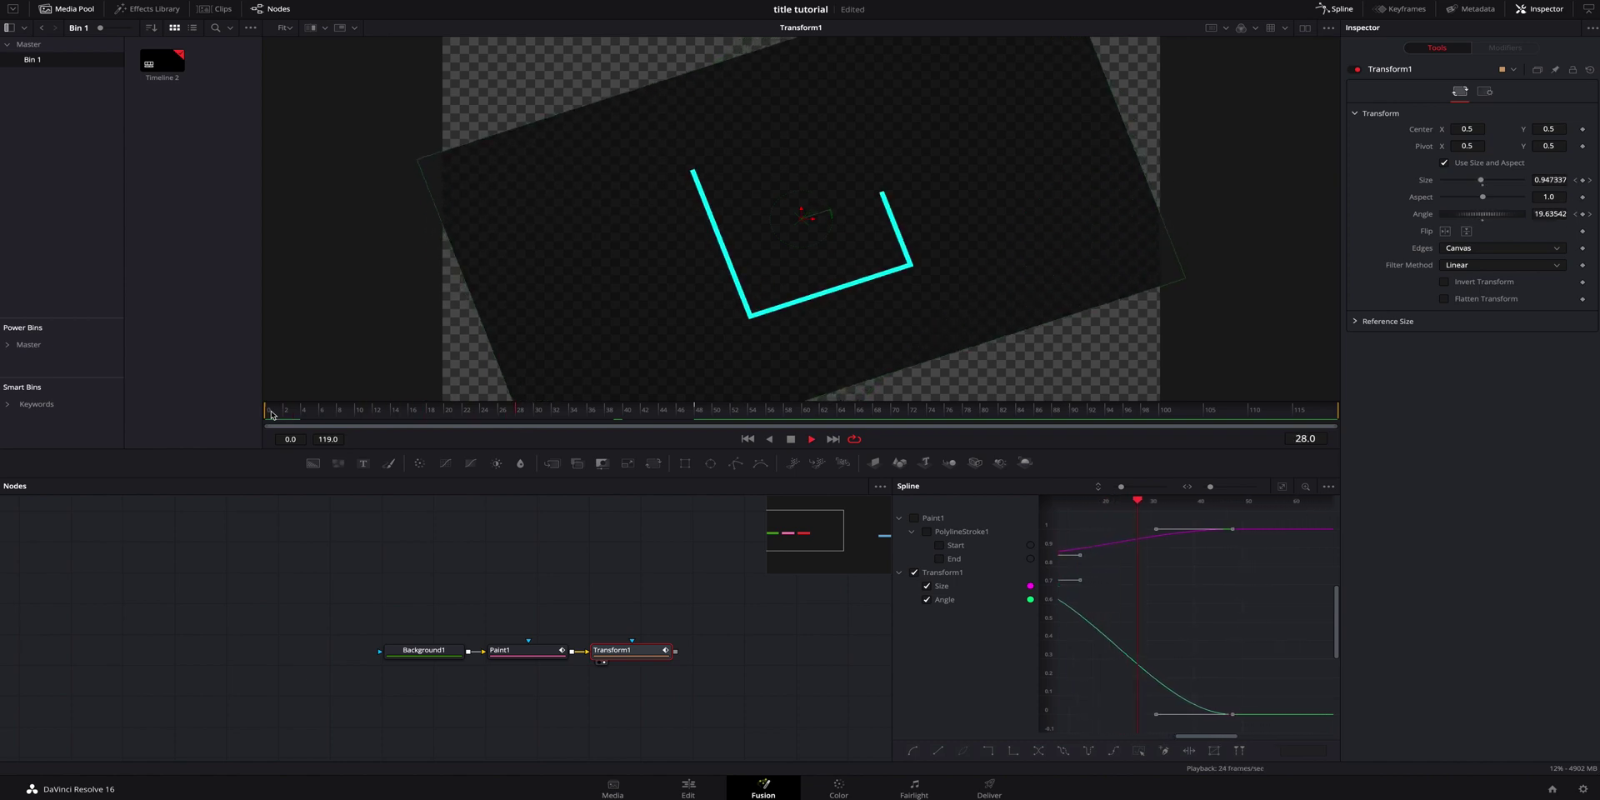
pyautogui.click(622, 414)
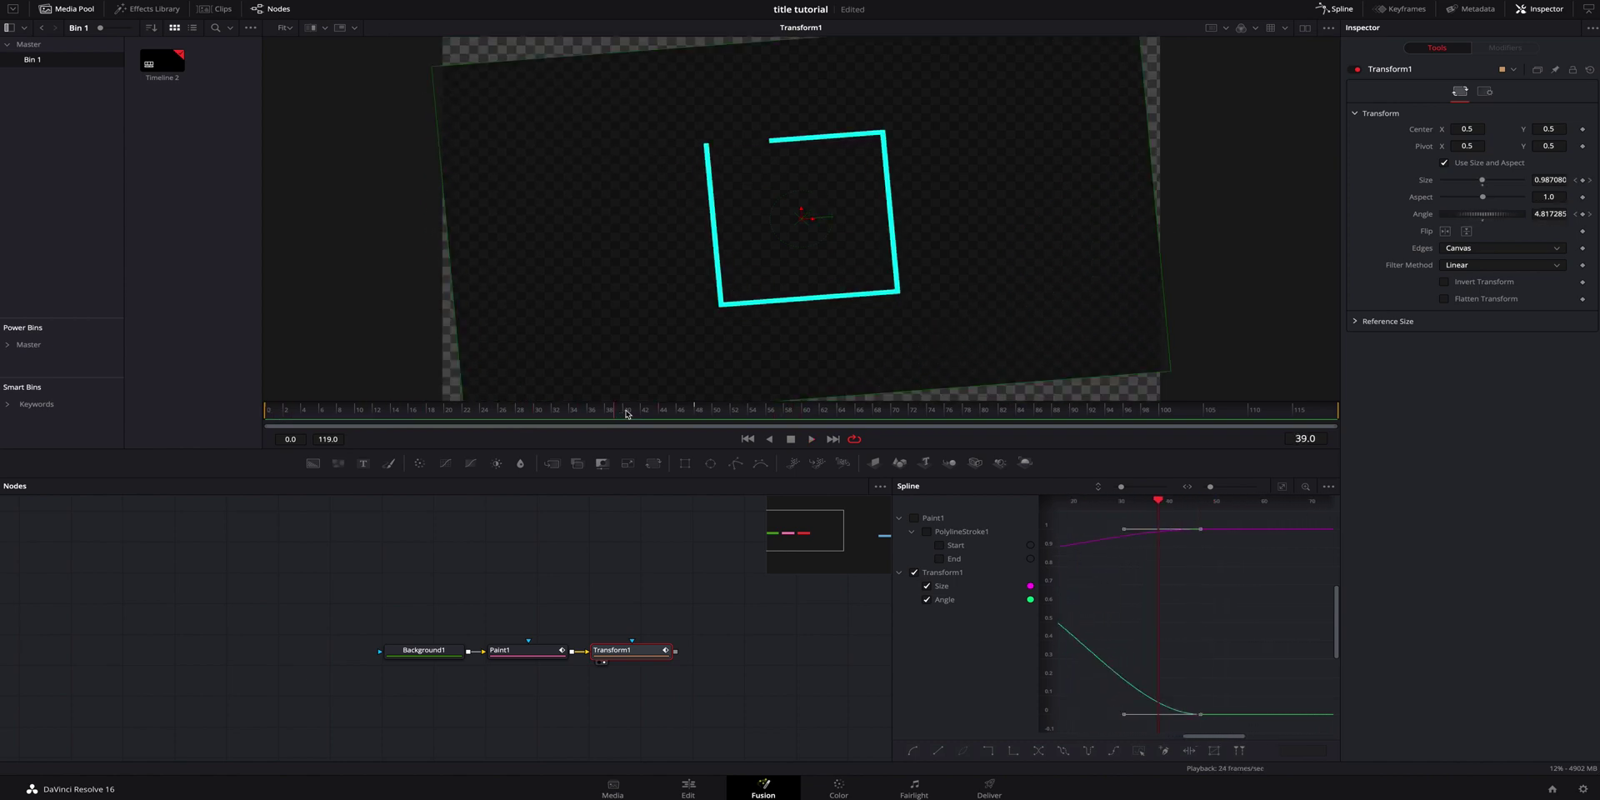
# Adjust the Angle curve's easing tangent and replay the finished animation.
pyautogui.moveTo(1121, 721); pyautogui.dragTo(1058, 721)
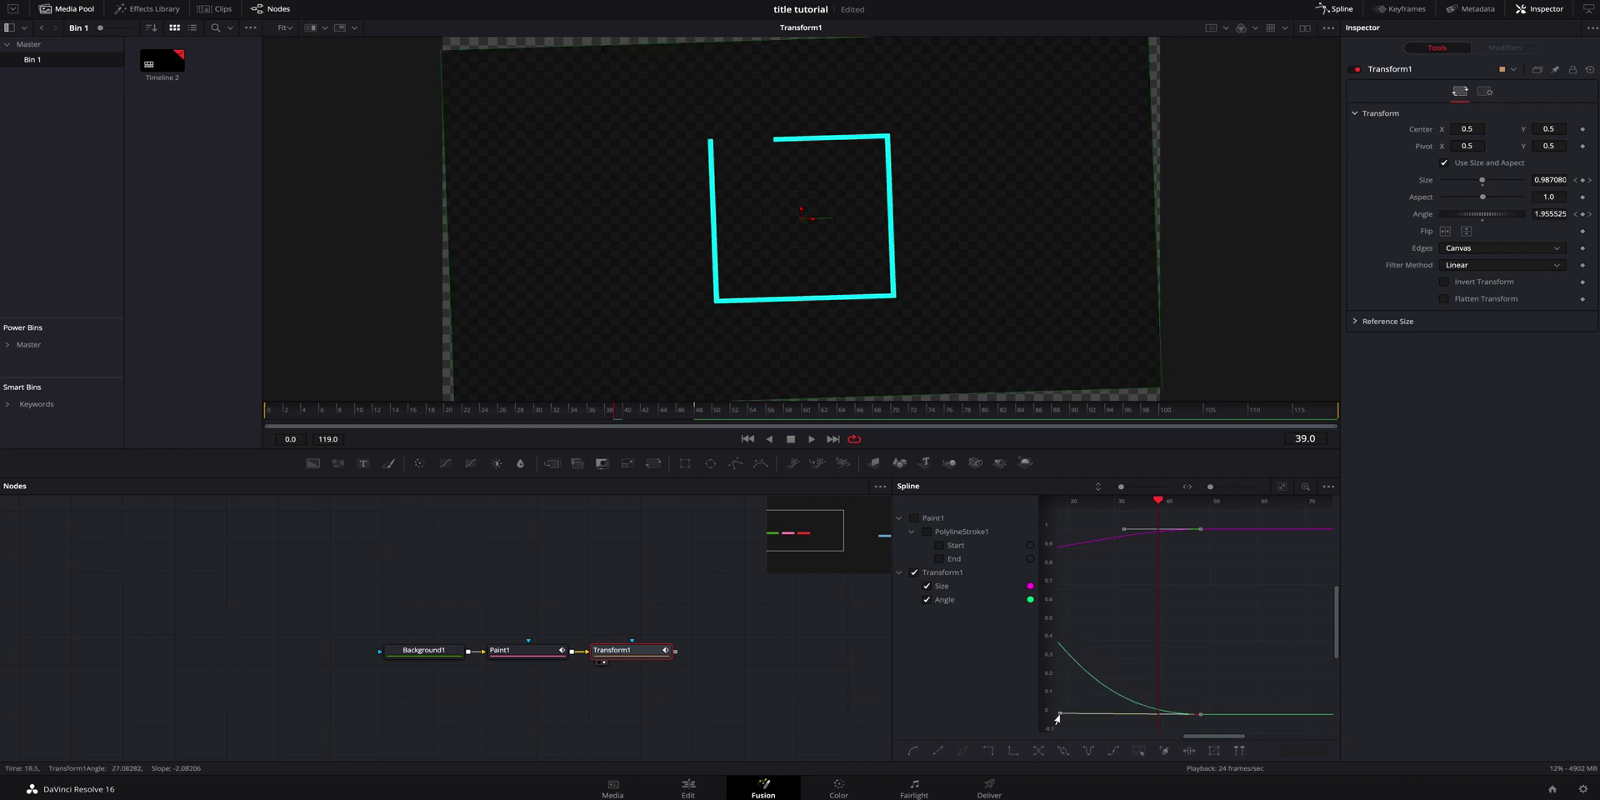
pyautogui.click(337, 411)
pyautogui.click(275, 415)
pyautogui.press('space')
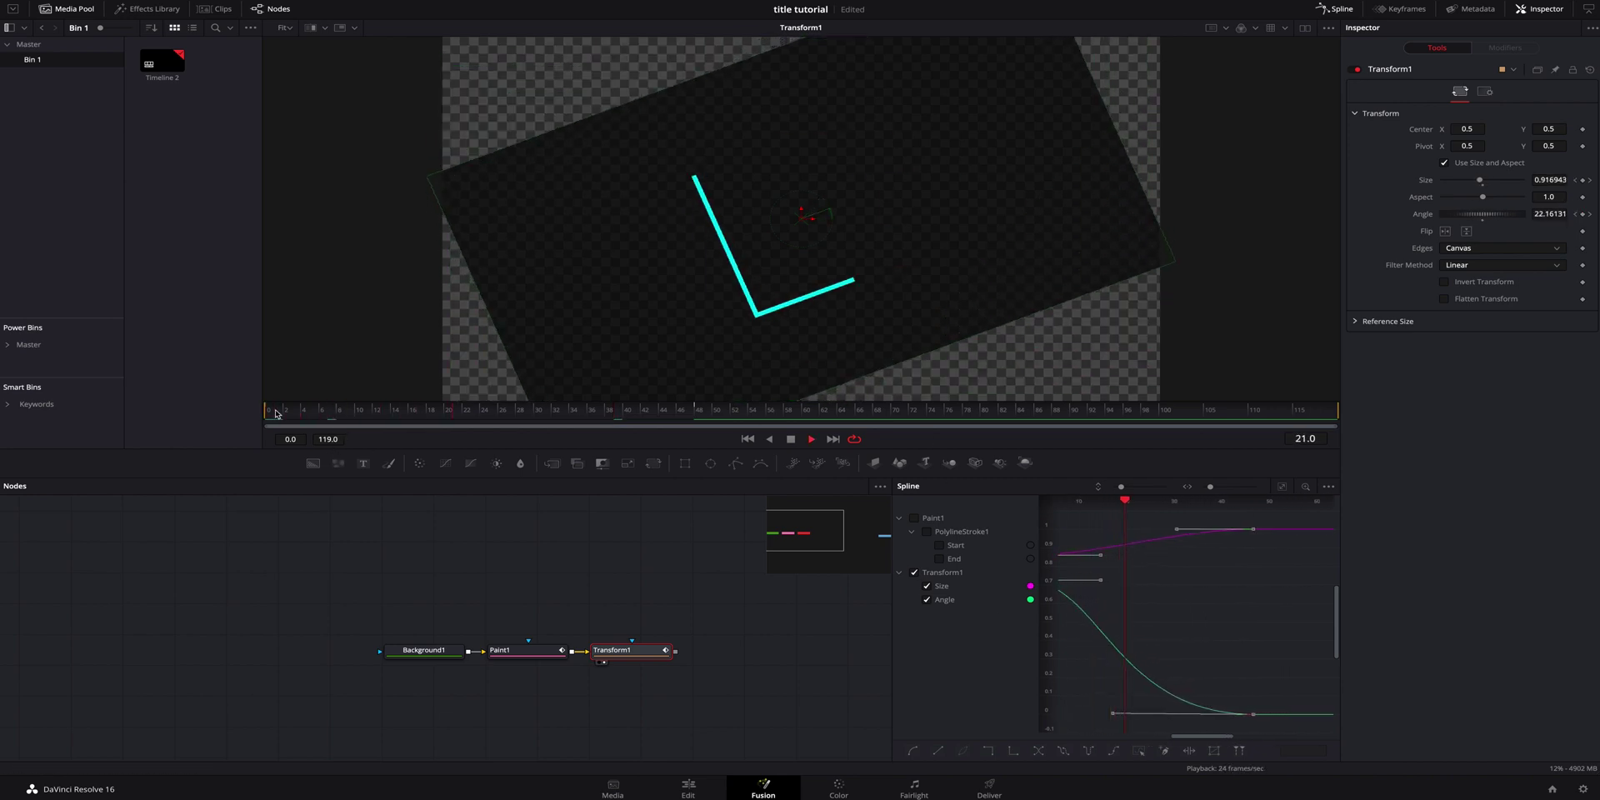
pyautogui.click(269, 417)
pyautogui.press('space')
pyautogui.press('space')
pyautogui.click(1343, 9)
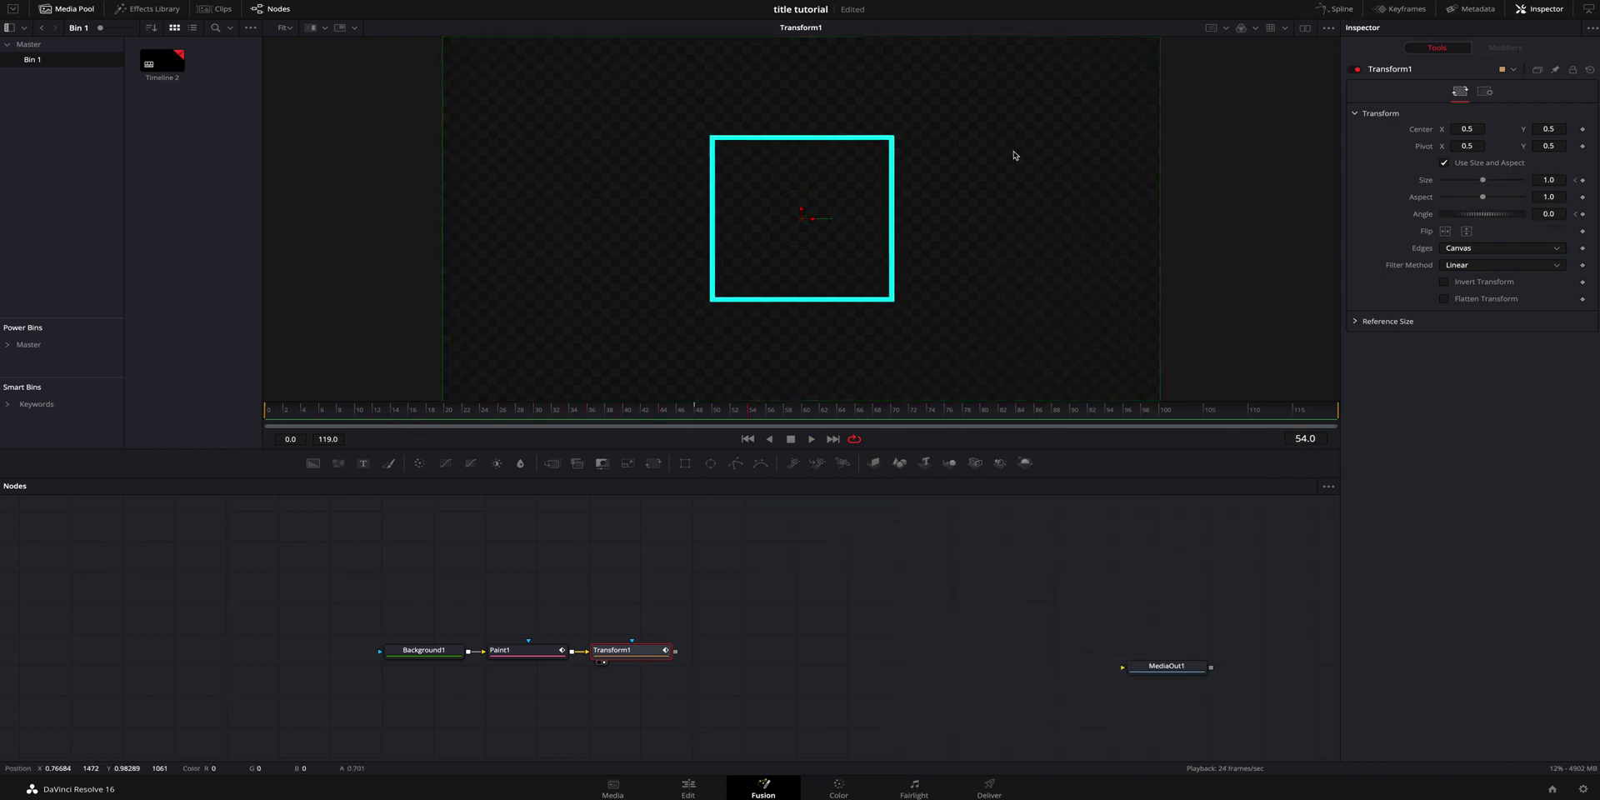
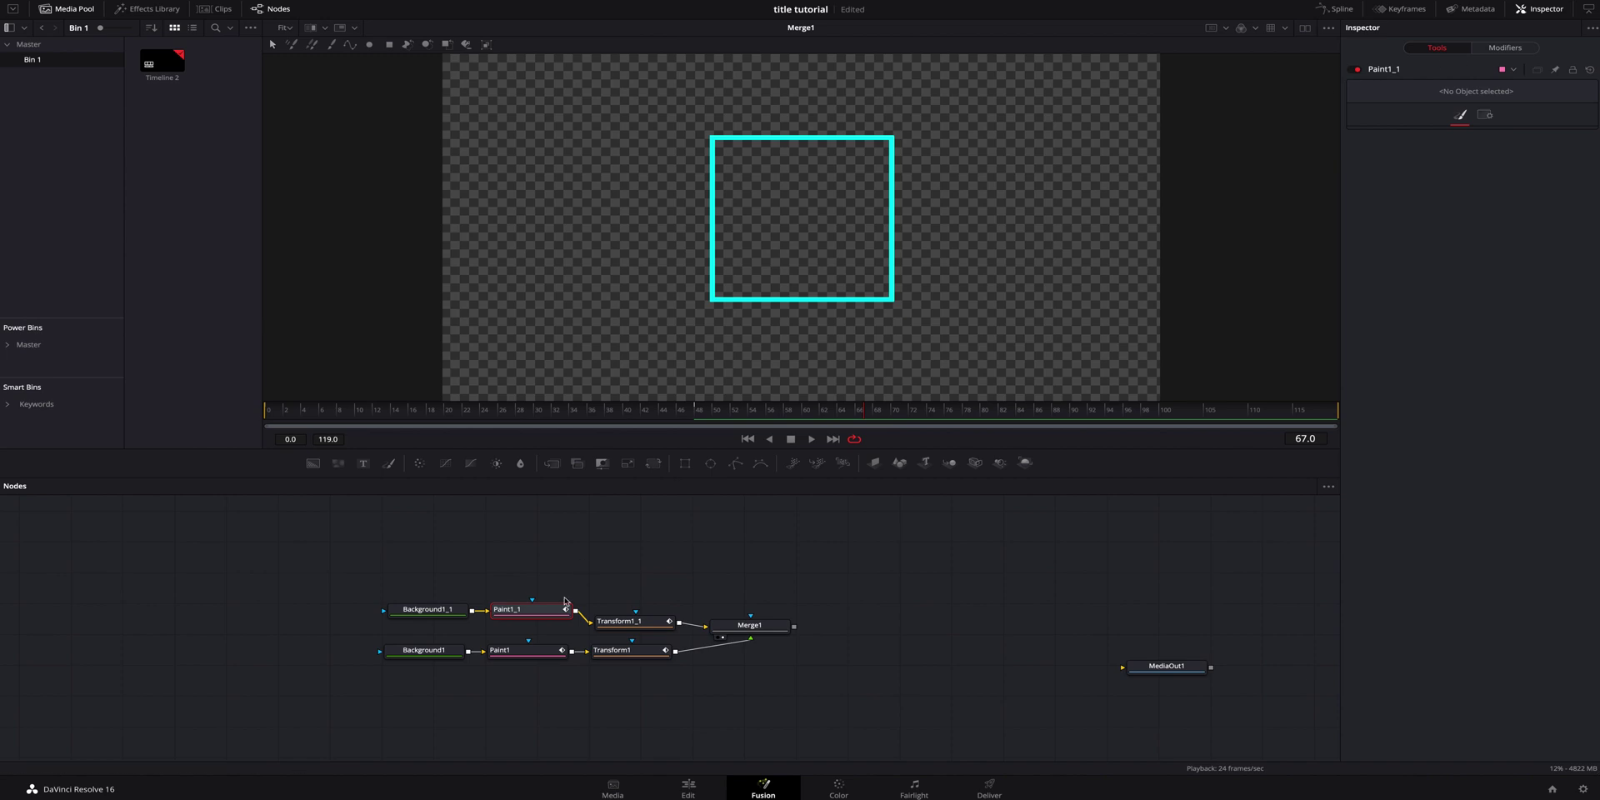
# Shift Paint1_1's duplicate stroke from cyan to blue (R 0, G 0.064, B 1.0).
pyautogui.click(1491, 50)
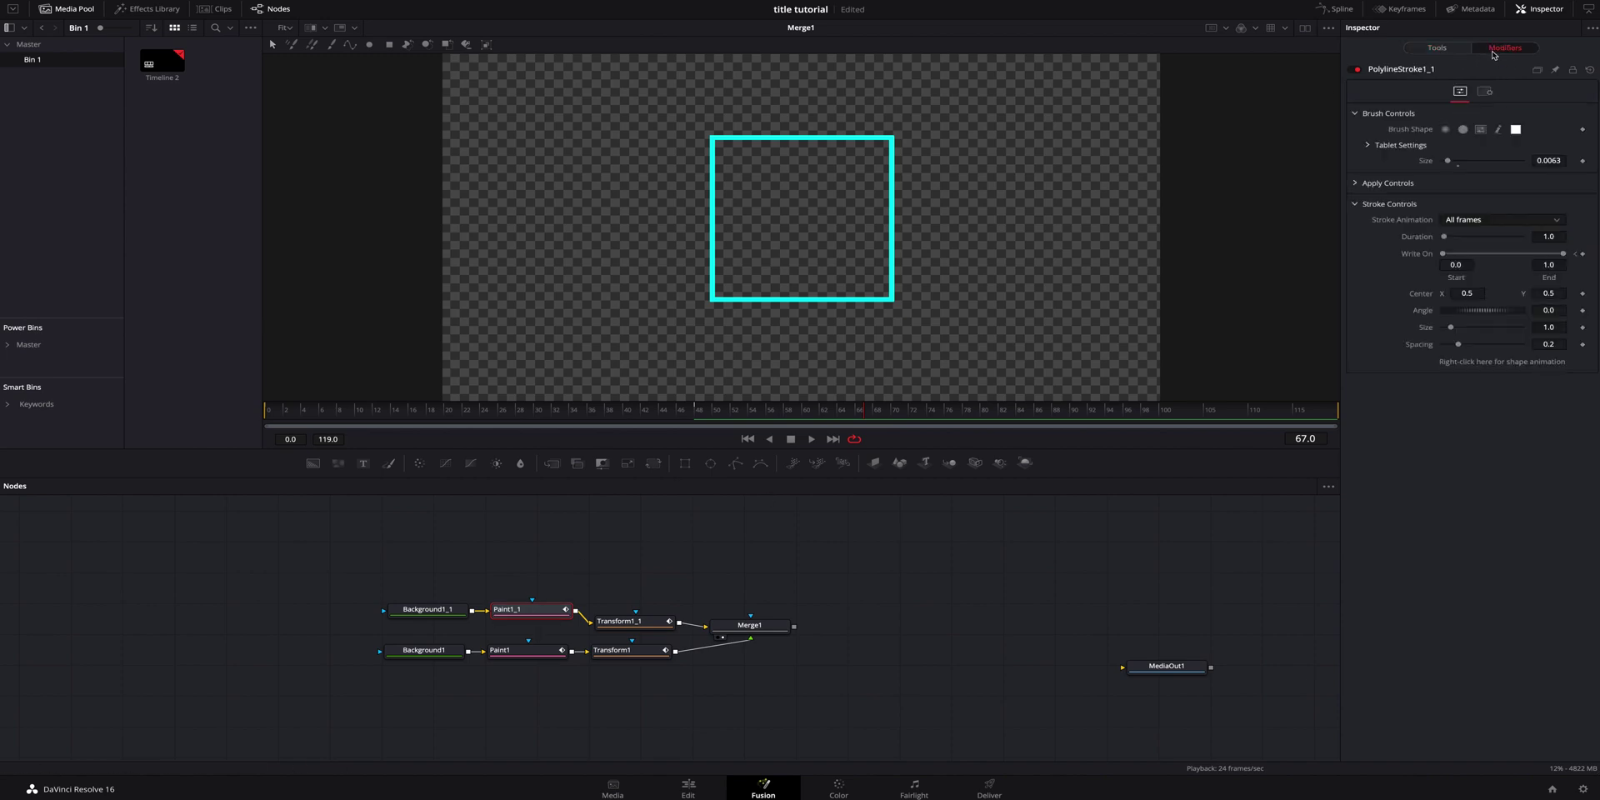
pyautogui.click(1356, 184)
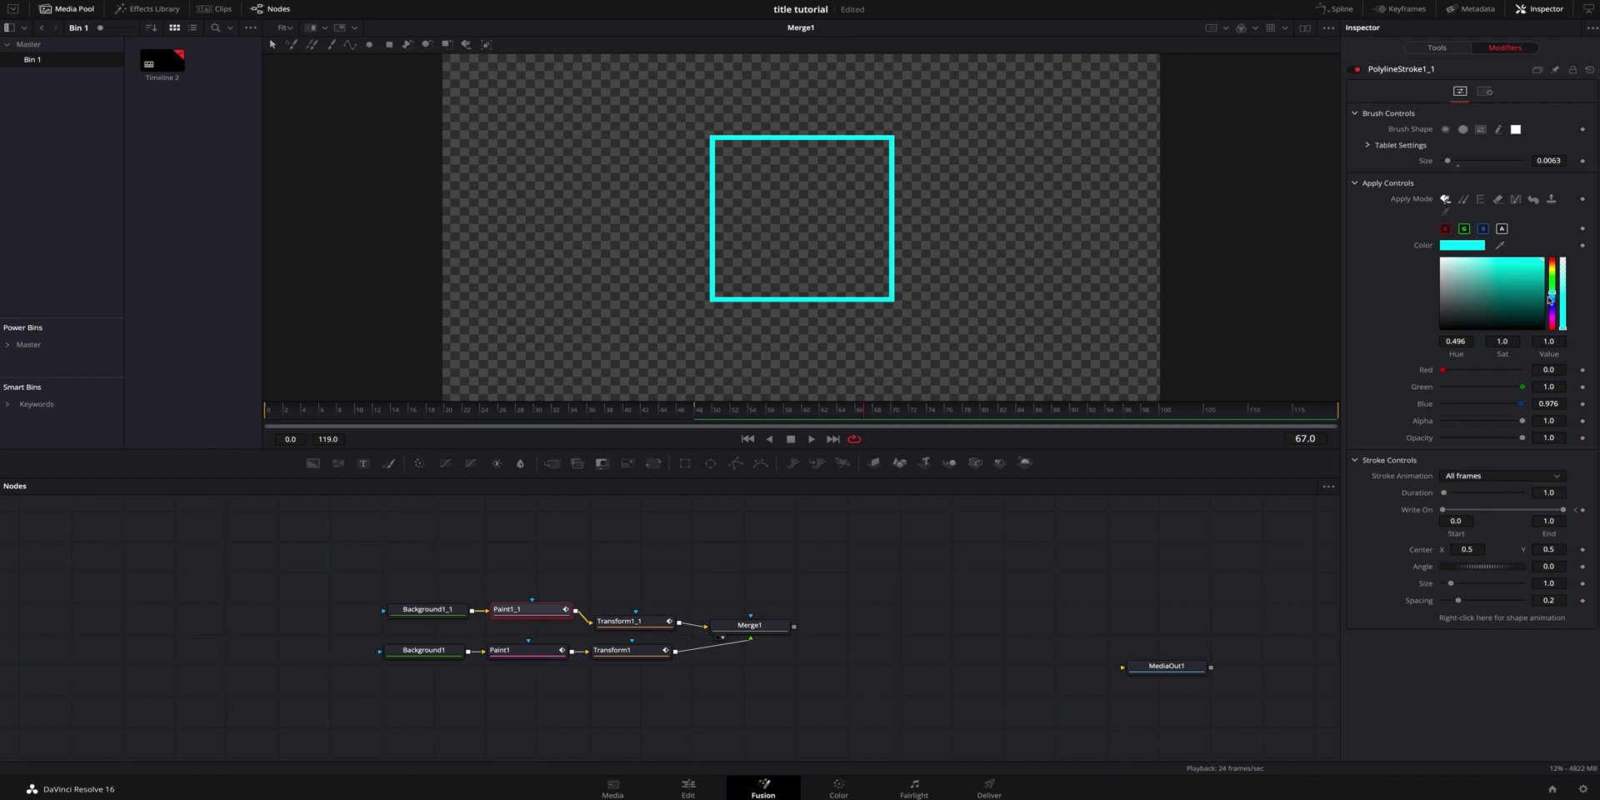
pyautogui.moveTo(1549, 299); pyautogui.dragTo(1553, 309)
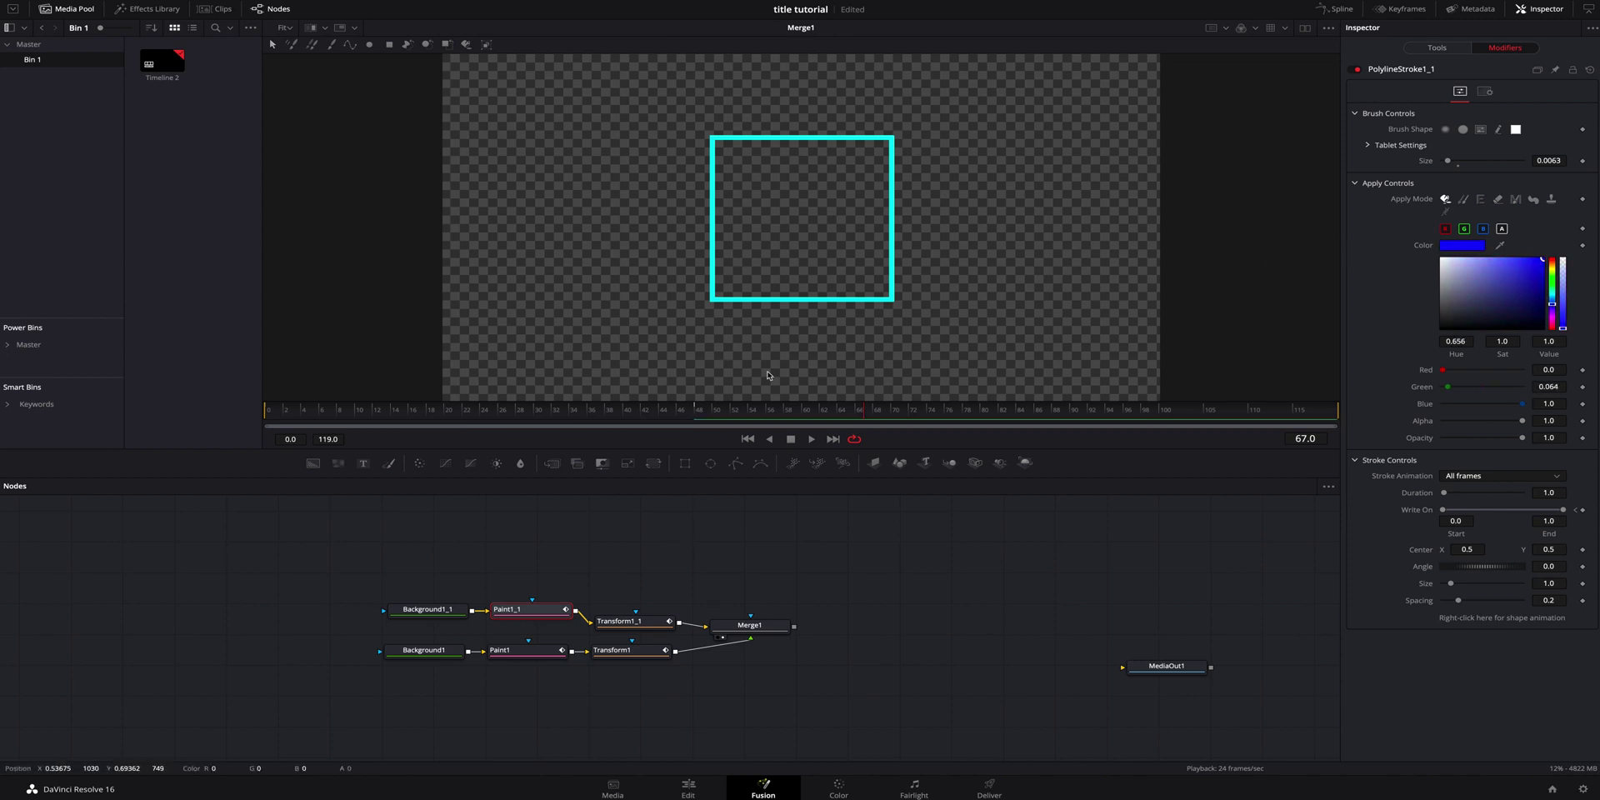
pyautogui.click(657, 623)
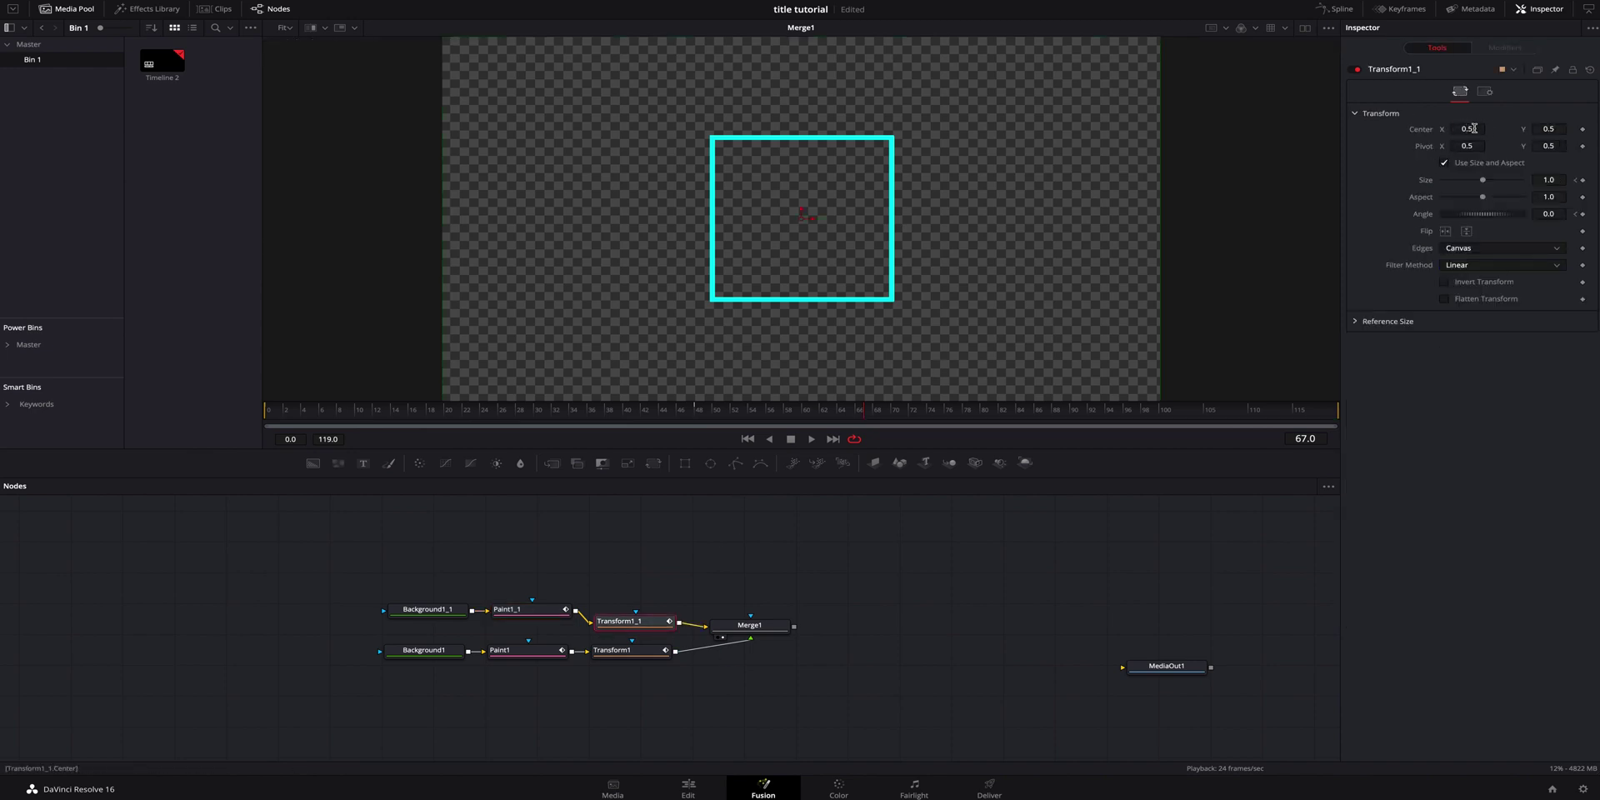
# Move Transform1_1's center to 0.483, 0.476 so the blue square sits down-left, then preview.
pyautogui.moveTo(1473, 128); pyautogui.dragTo(1545, 128)
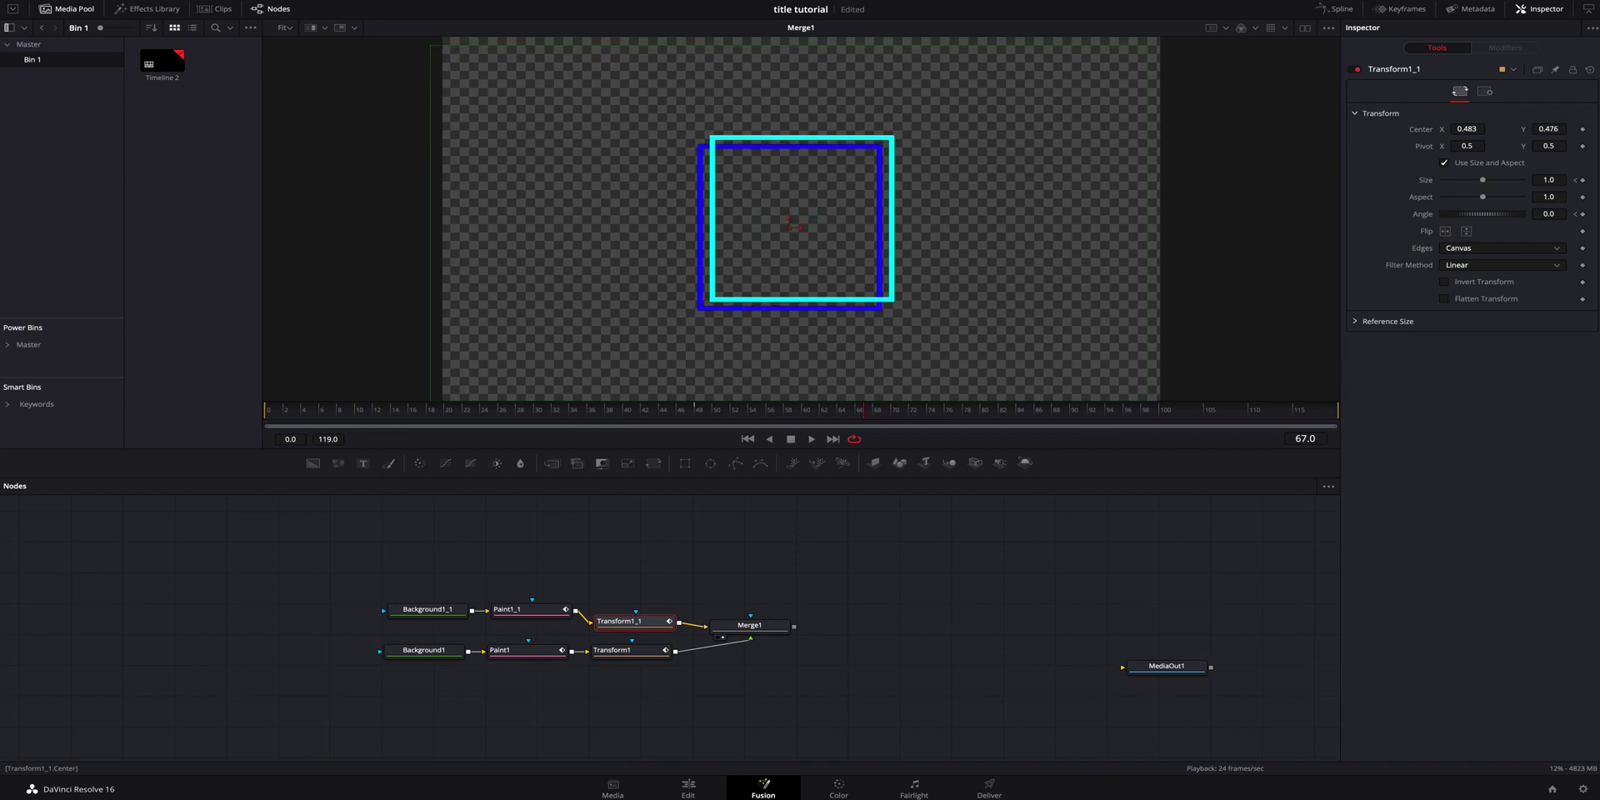
pyautogui.click(277, 430)
pyautogui.press('space')
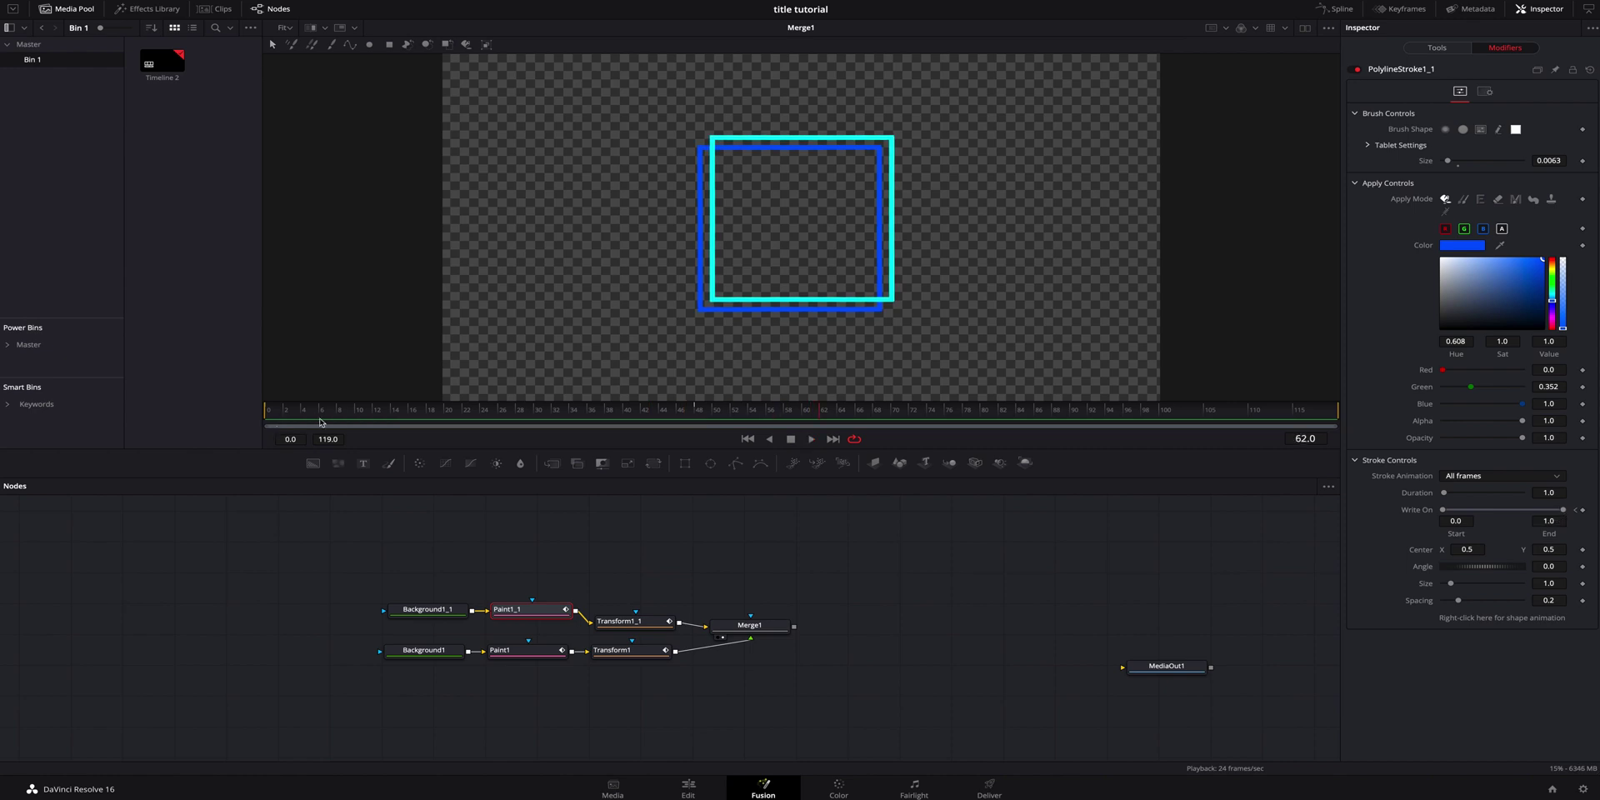
# Stop playback and scrub the timeline to around frame 12 to watch the strokes draw on.
pyautogui.press('space')
pyautogui.click(259, 418)
pyautogui.moveTo(259, 418); pyautogui.dragTo(394, 414)
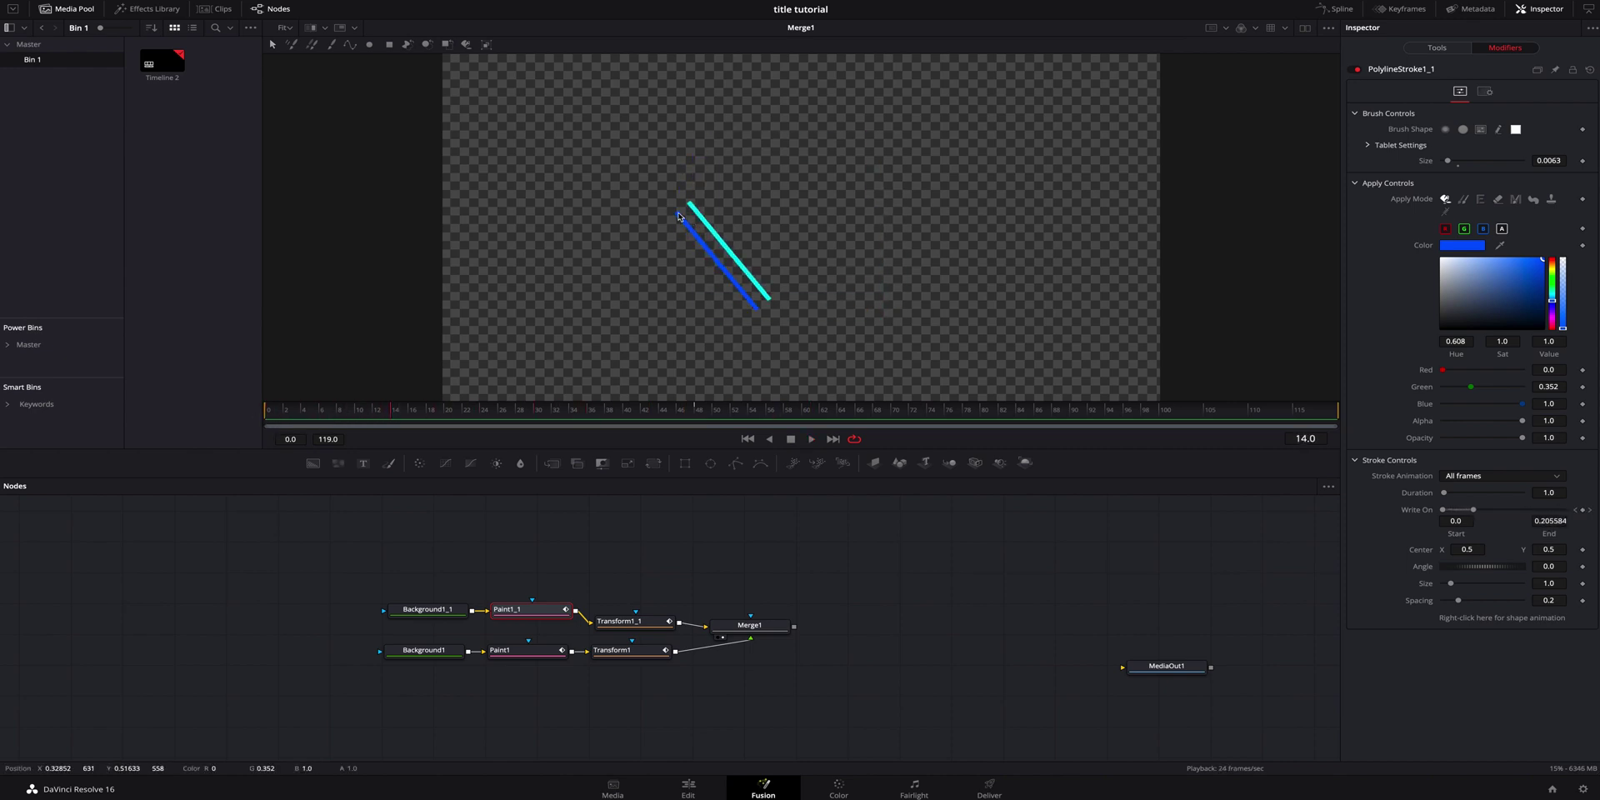
pyautogui.press('Left')
pyautogui.press('Left')
pyautogui.press('Left')
pyautogui.press('Left')
pyautogui.press('Left')
pyautogui.press('Left')
pyautogui.press('Left')
pyautogui.press('Left')
pyautogui.moveTo(322, 414)
pyautogui.mouseDown()
pyautogui.moveTo(625, 416)
pyautogui.moveTo(340, 426)
pyautogui.mouseUp()
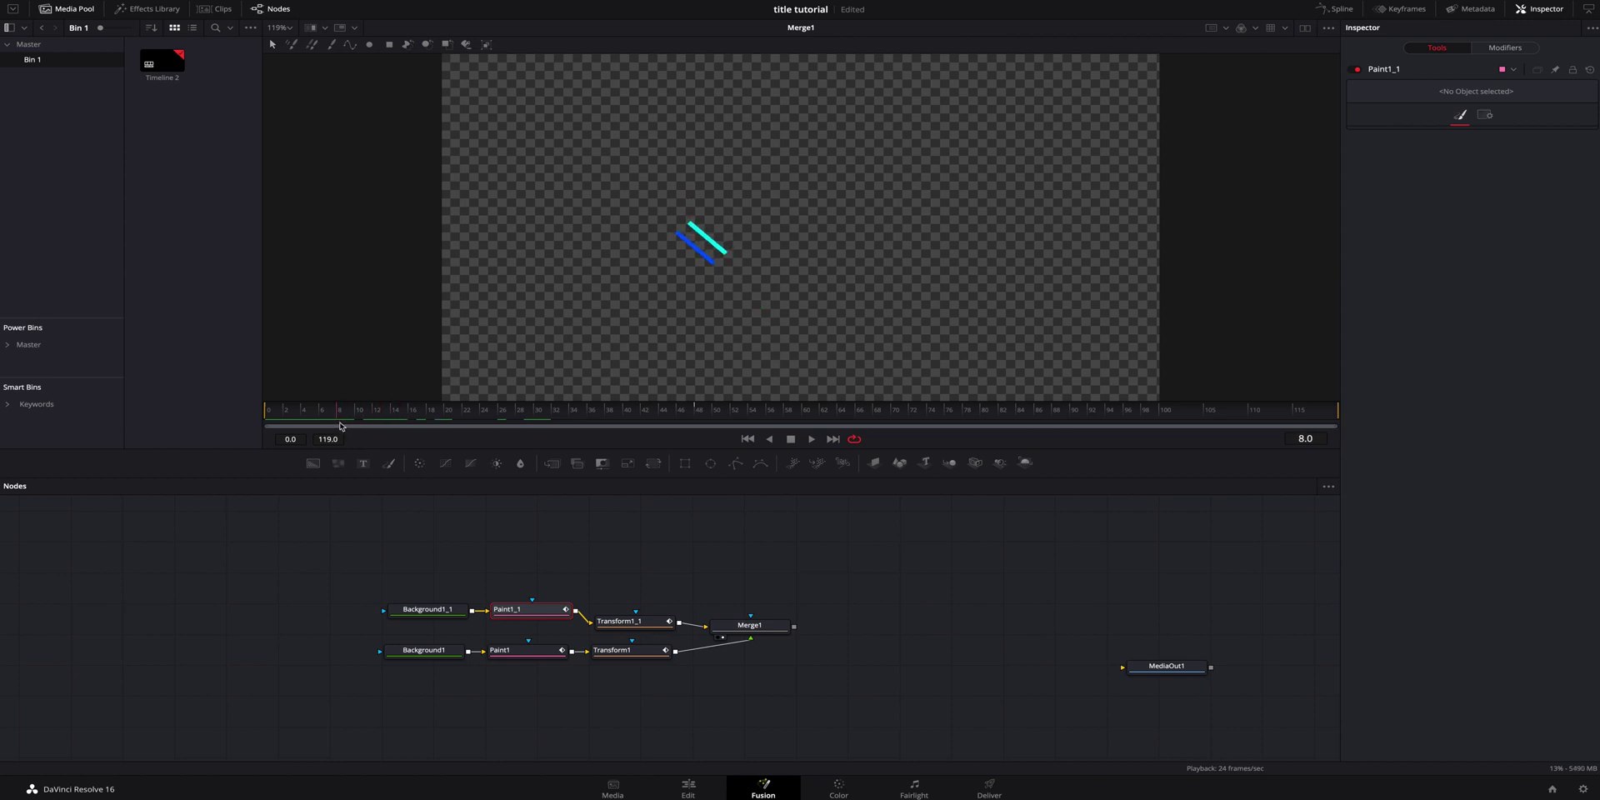
# Keyframe PolylineStroke1_1's Write On at frame 6, set its end to 0 at frame 8, and replay.
pyautogui.click(596, 554)
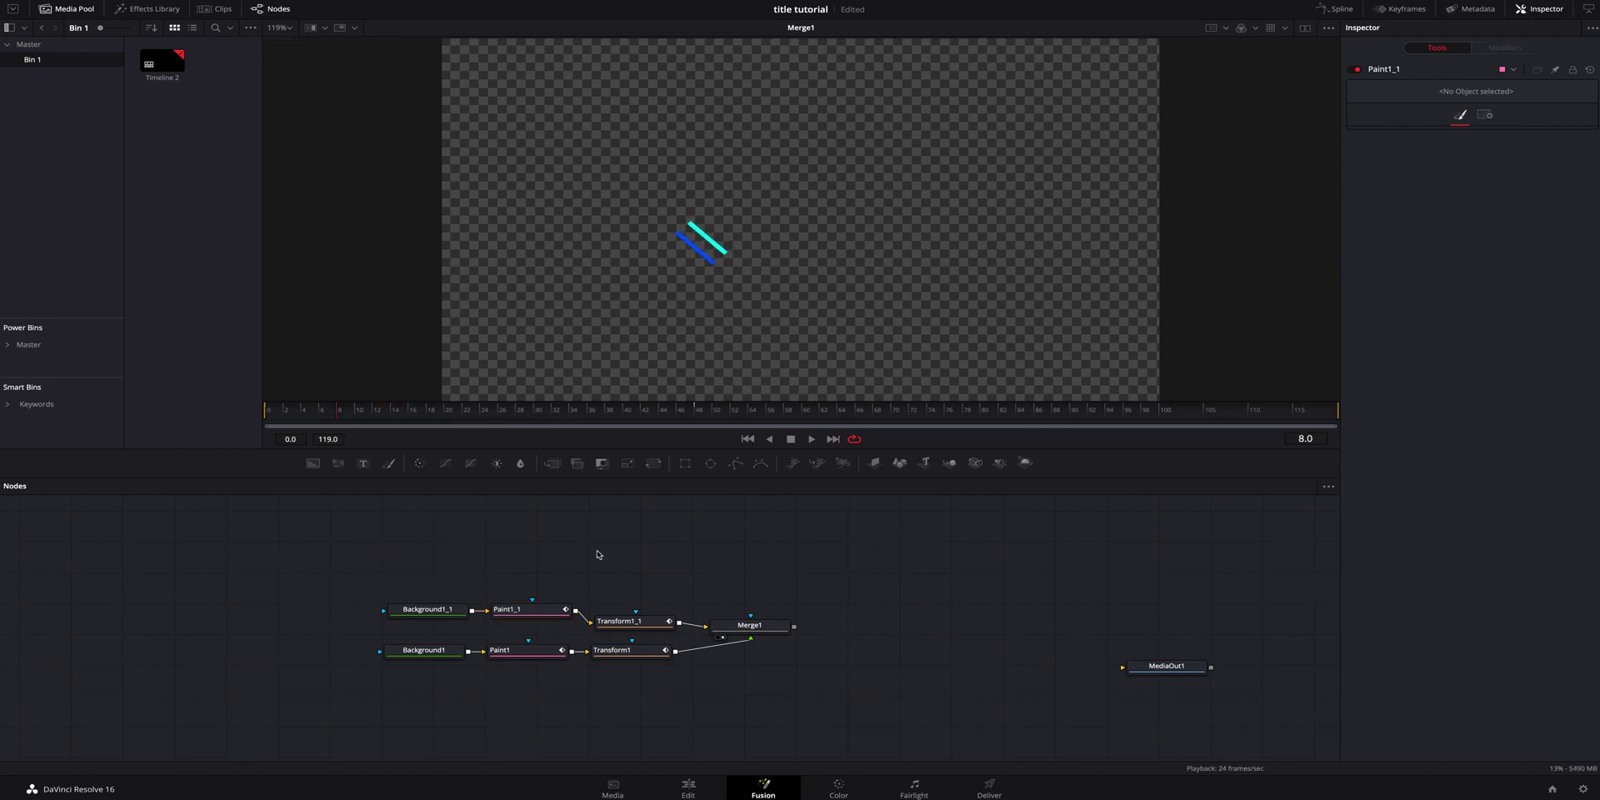
pyautogui.click(557, 617)
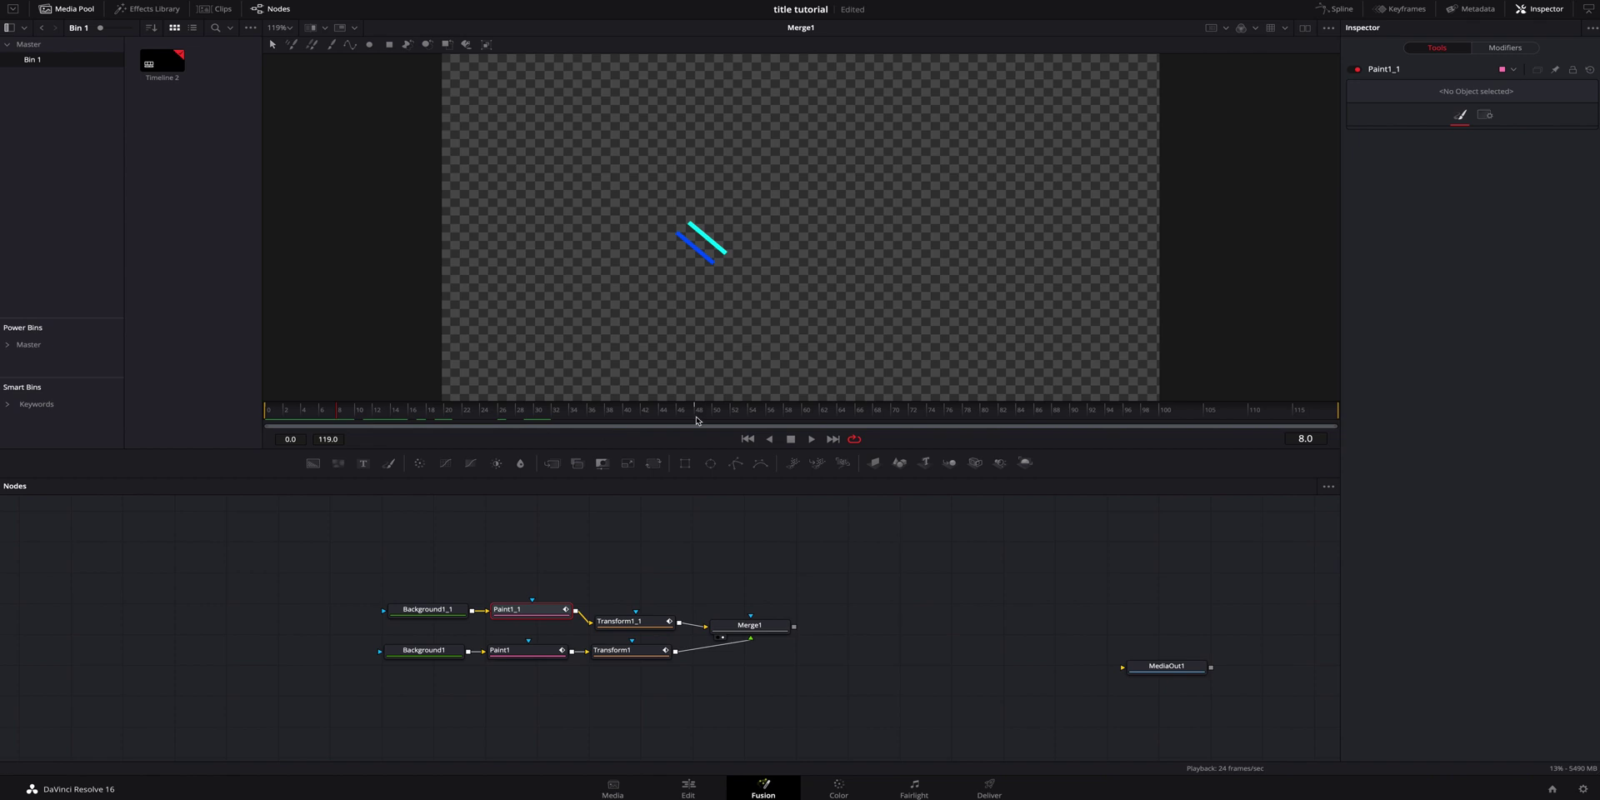
pyautogui.click(1515, 48)
pyautogui.click(1353, 114)
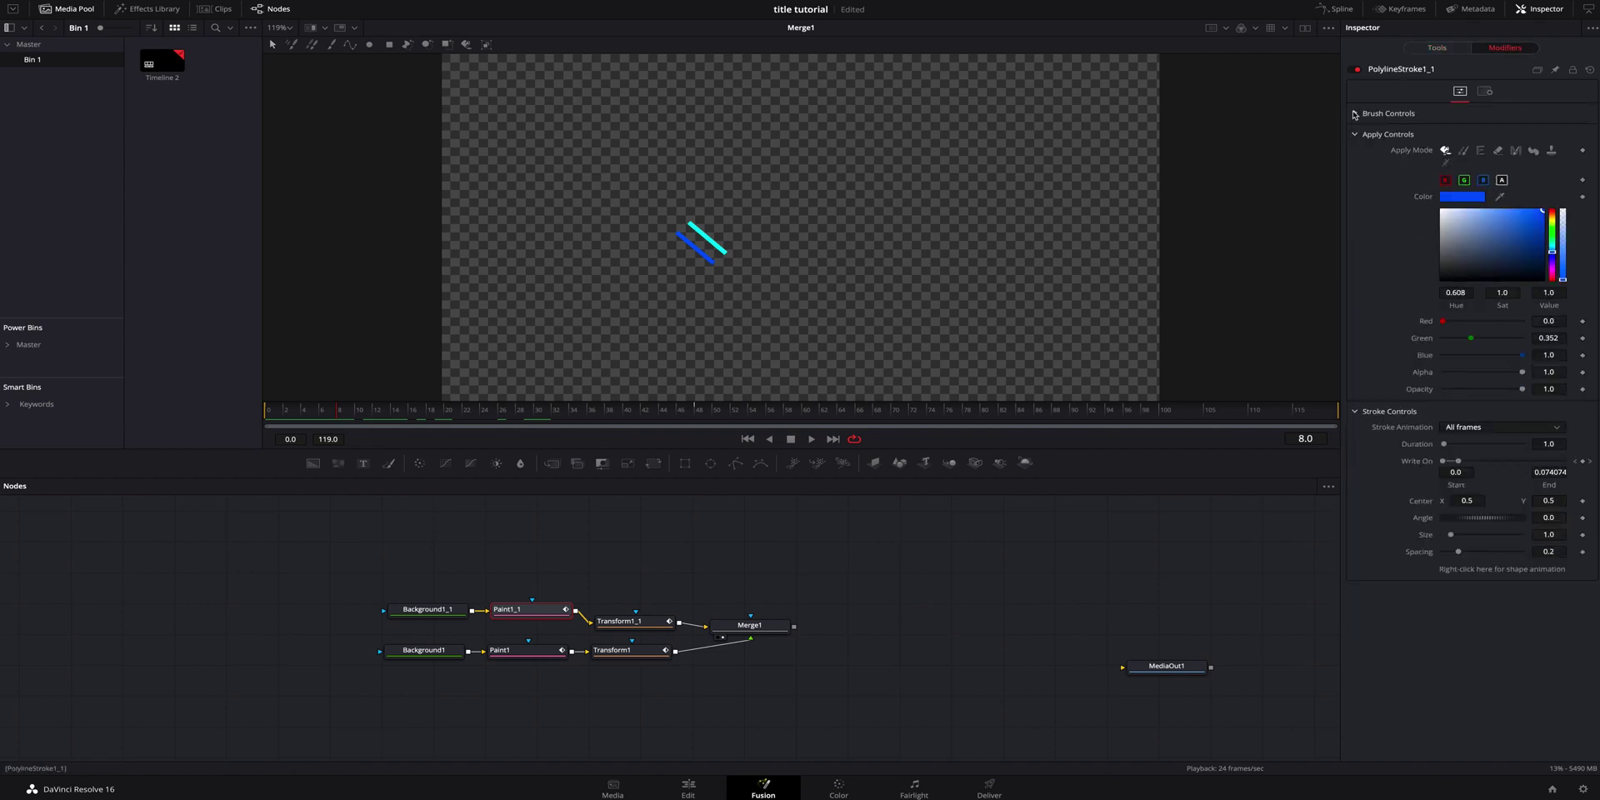
pyautogui.click(1355, 134)
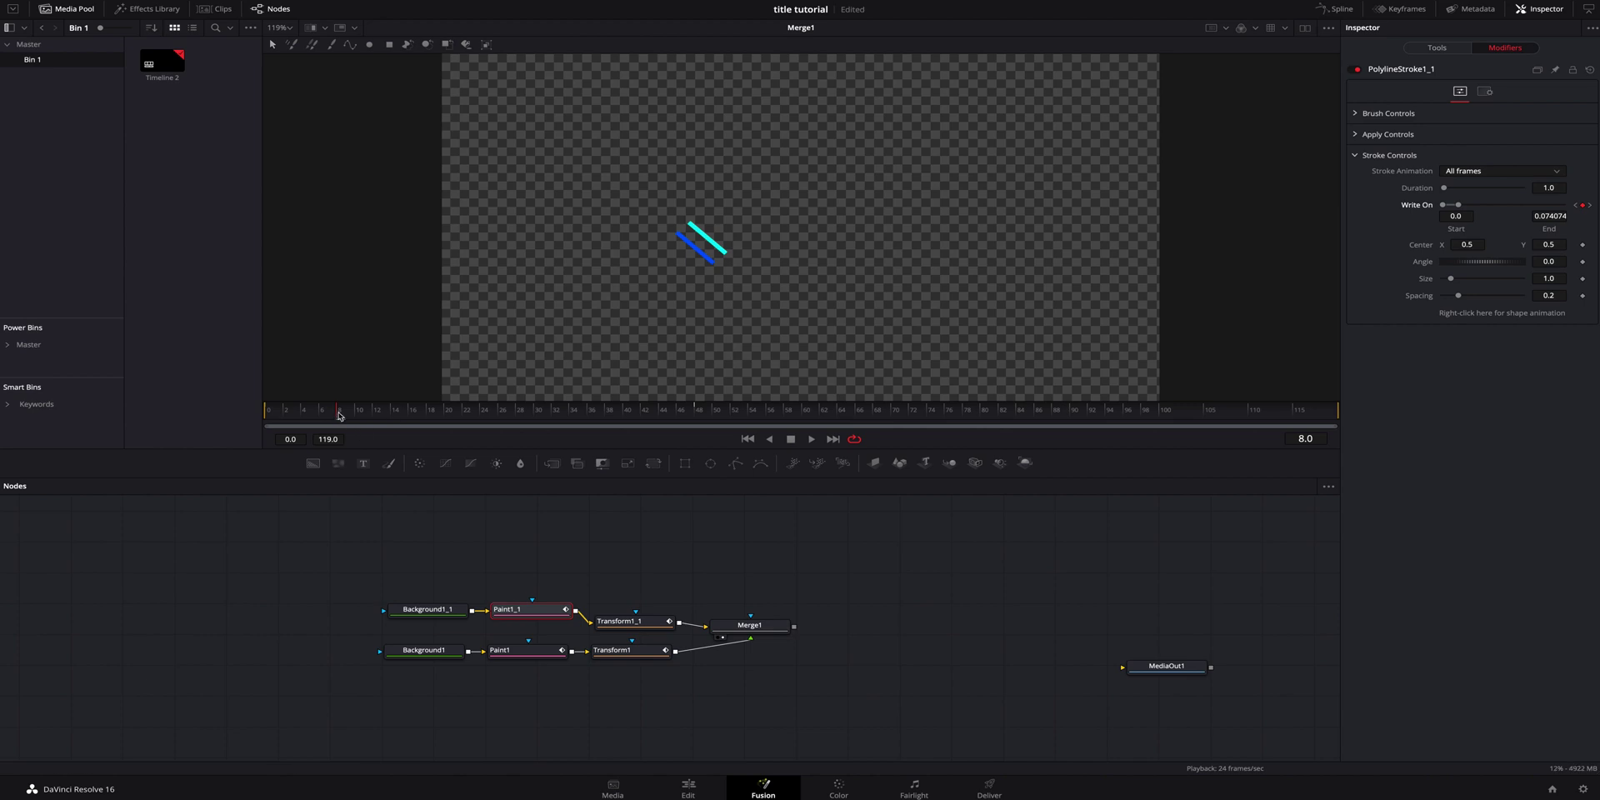
pyautogui.moveTo(339, 416); pyautogui.dragTo(271, 417)
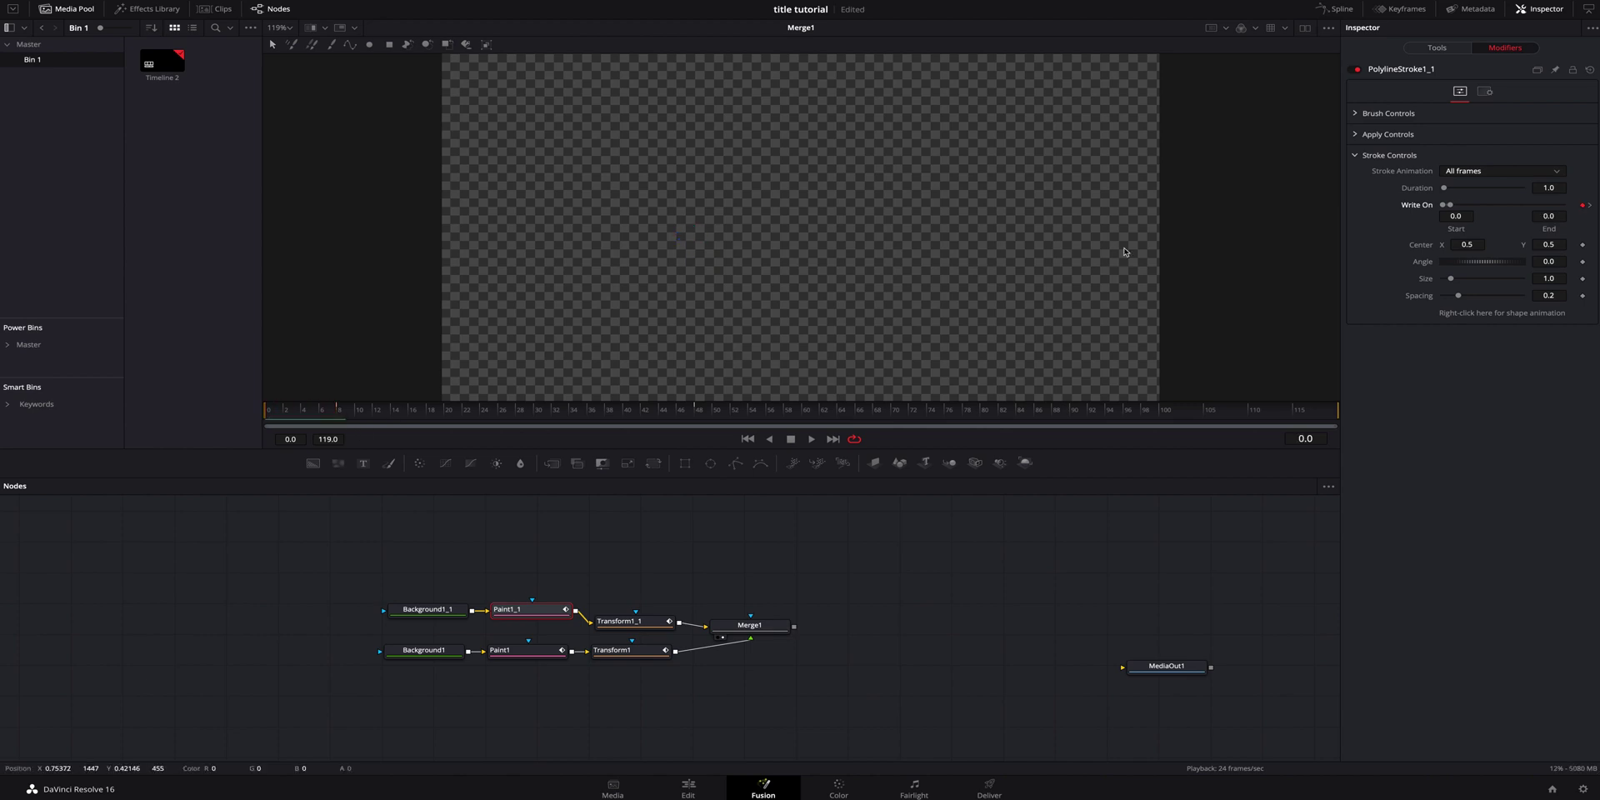
pyautogui.click(1583, 207)
pyautogui.moveTo(287, 412); pyautogui.dragTo(338, 413)
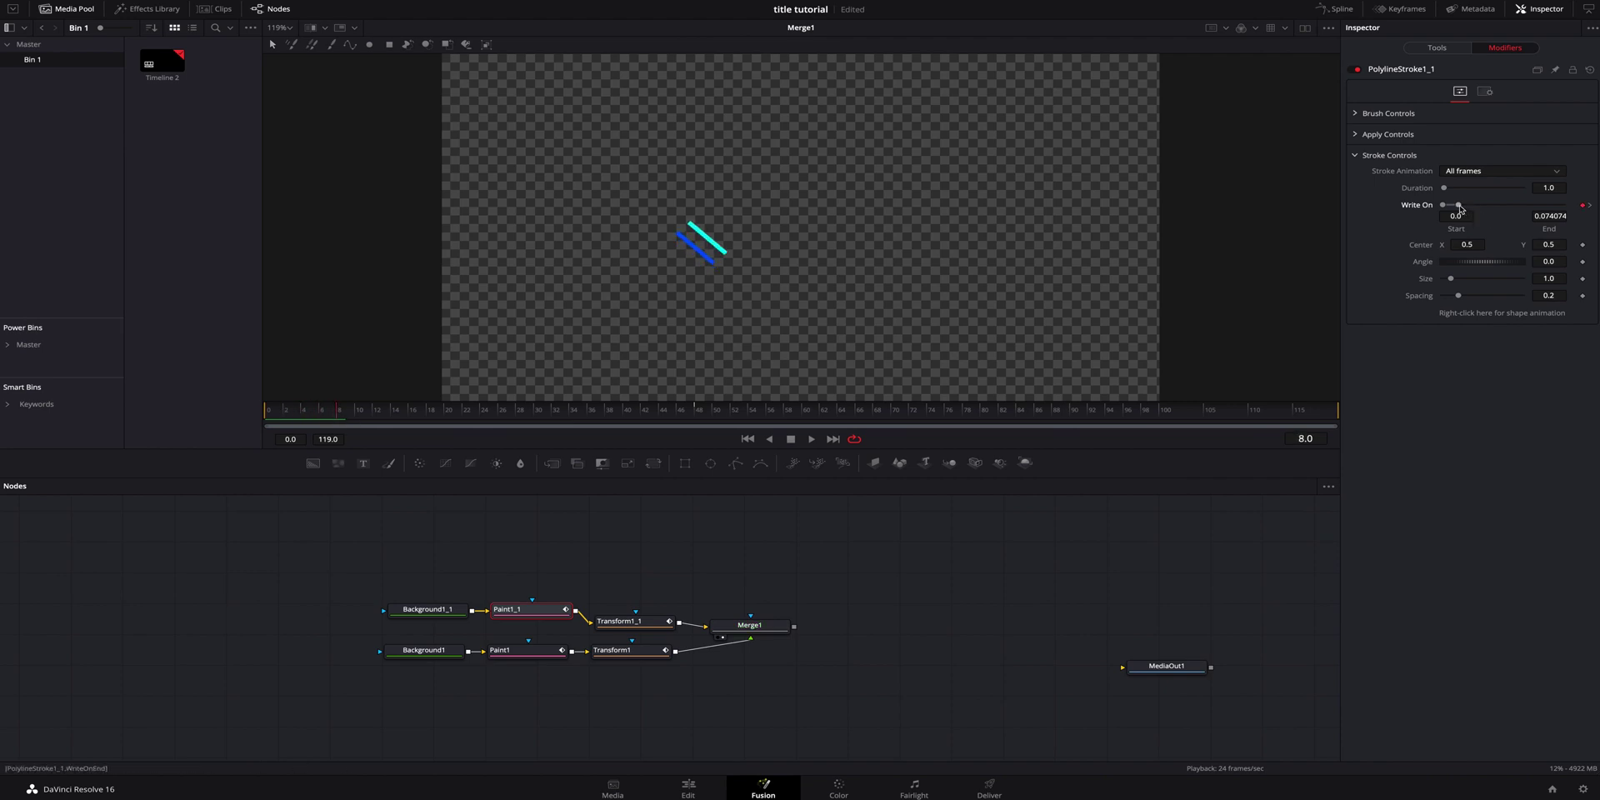
pyautogui.moveTo(1459, 207); pyautogui.dragTo(1437, 210)
pyautogui.press('space')
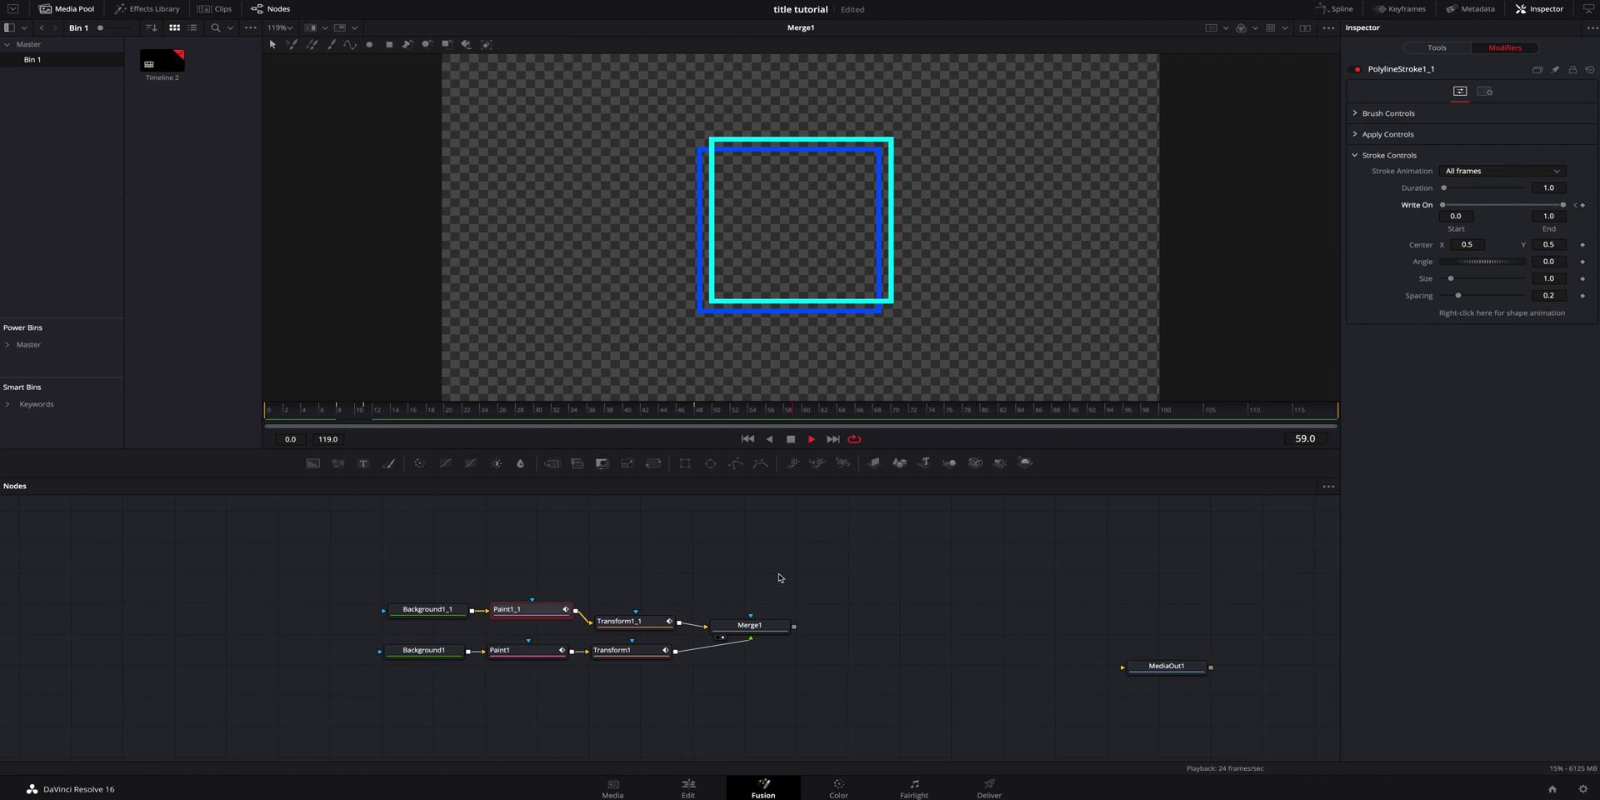
pyautogui.click(297, 413)
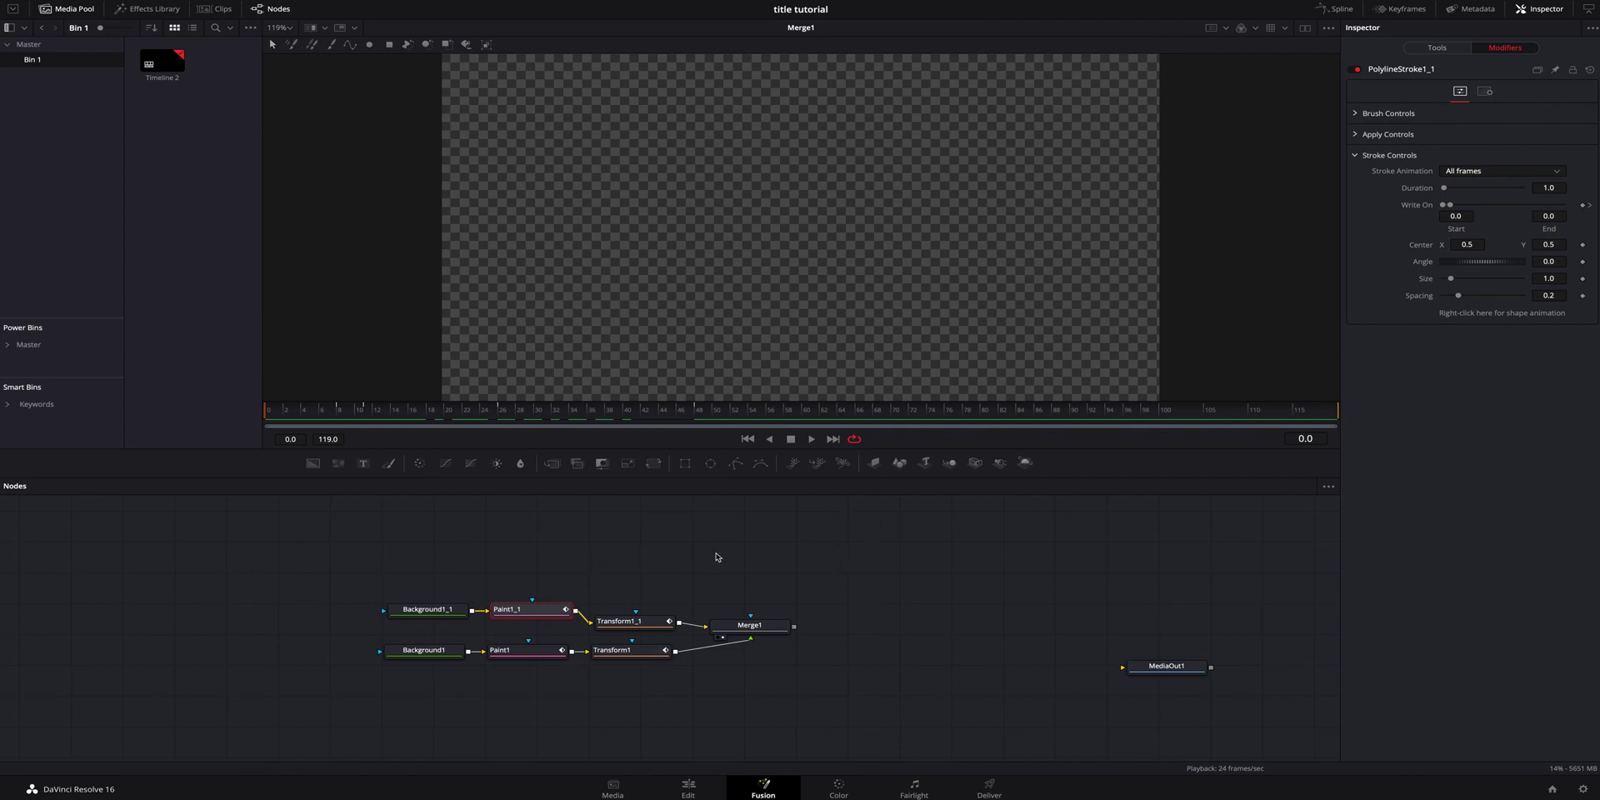
# Shift the six-node square chain left and place a new Text1 node in the freed space.
pyautogui.moveTo(793, 561); pyautogui.dragTo(435, 697)
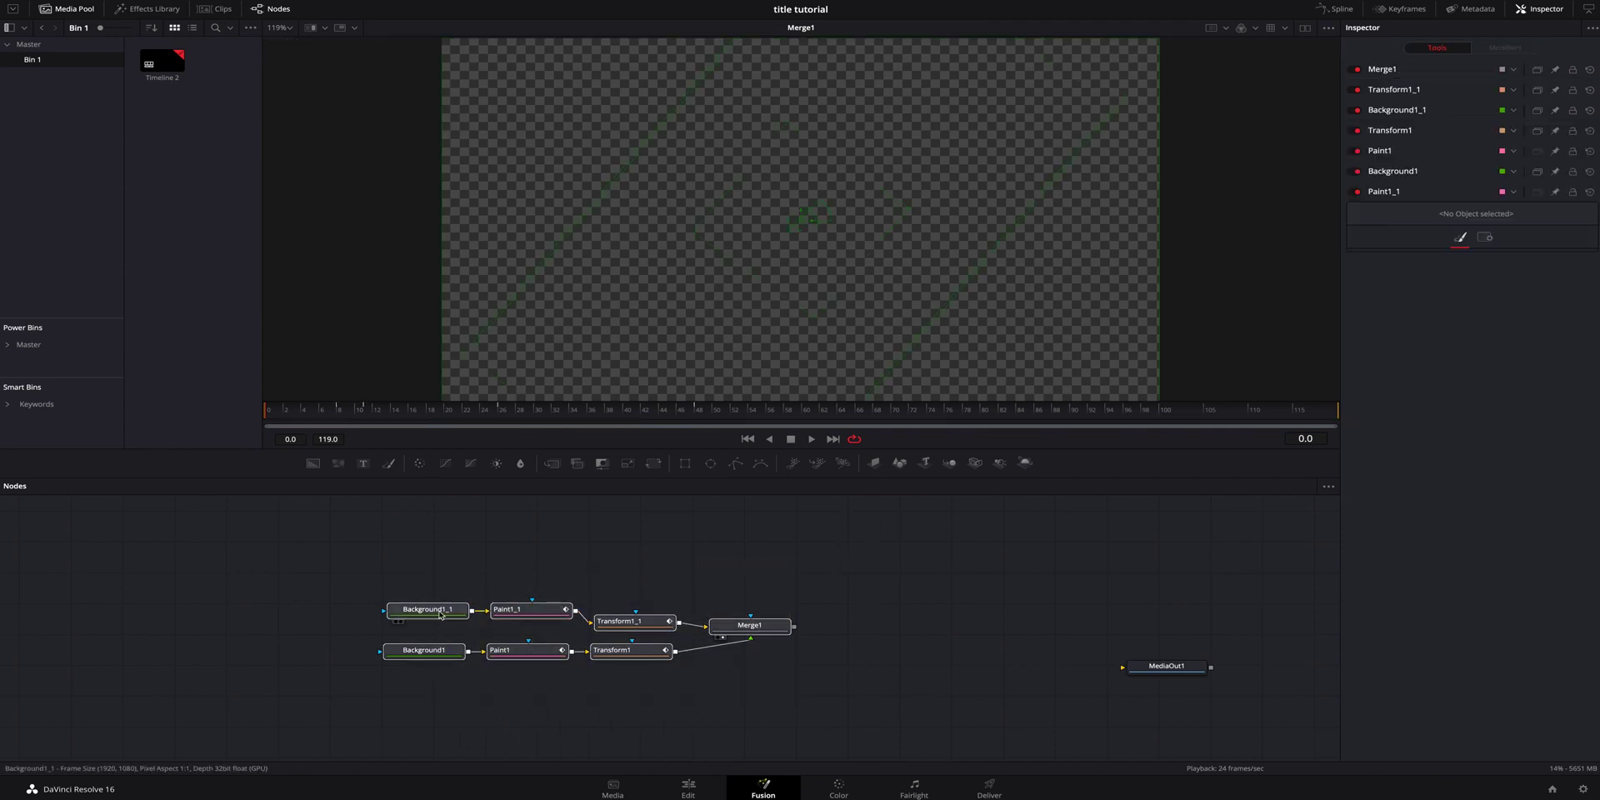
pyautogui.moveTo(749, 625); pyautogui.dragTo(633, 625)
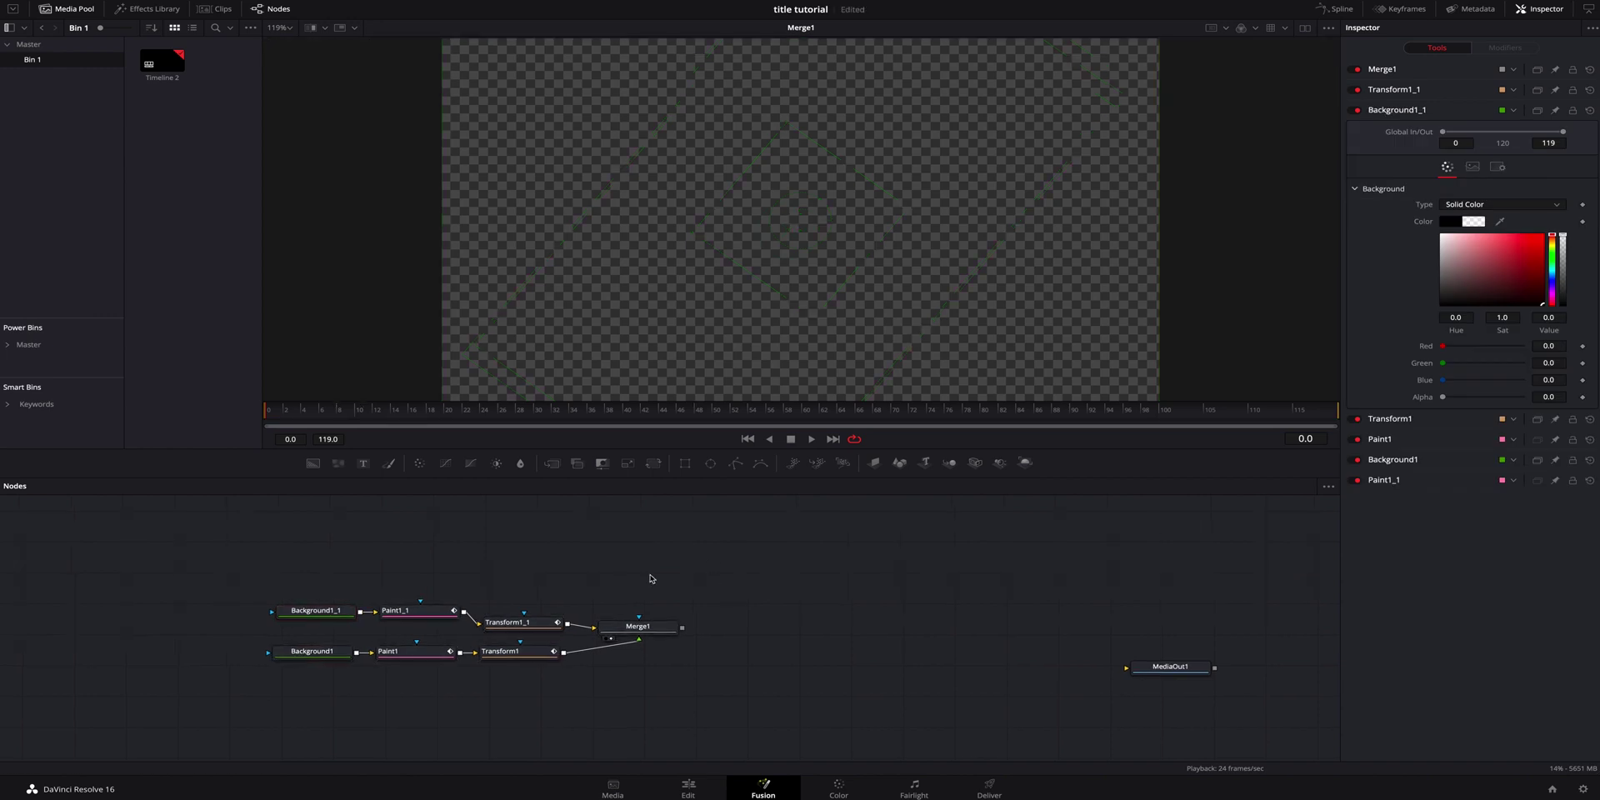
pyautogui.click(369, 464)
pyautogui.moveTo(641, 592); pyautogui.dragTo(788, 580)
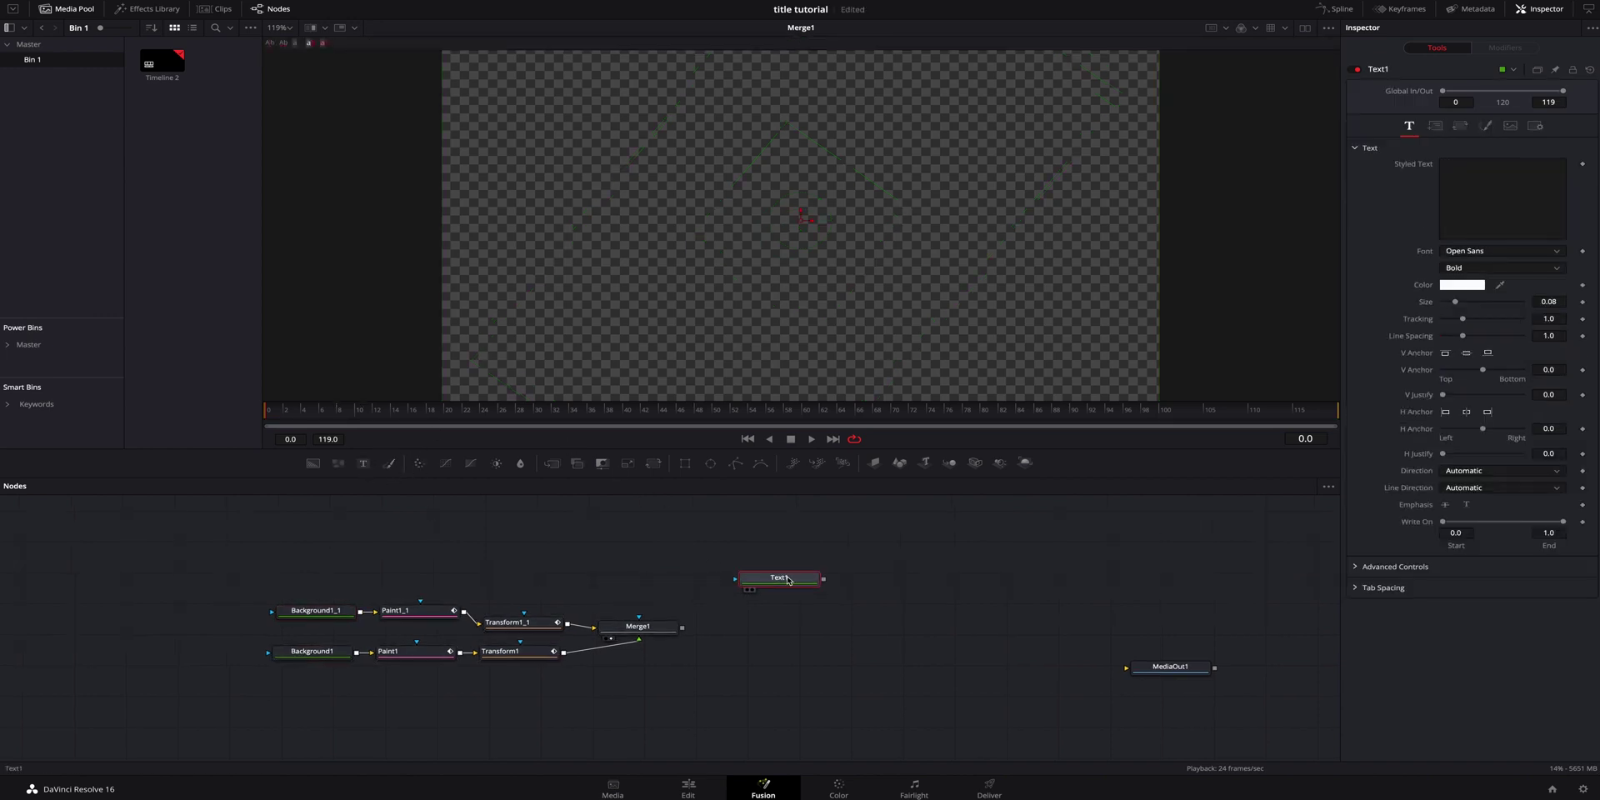
pyautogui.hotkey('shift', 'space')
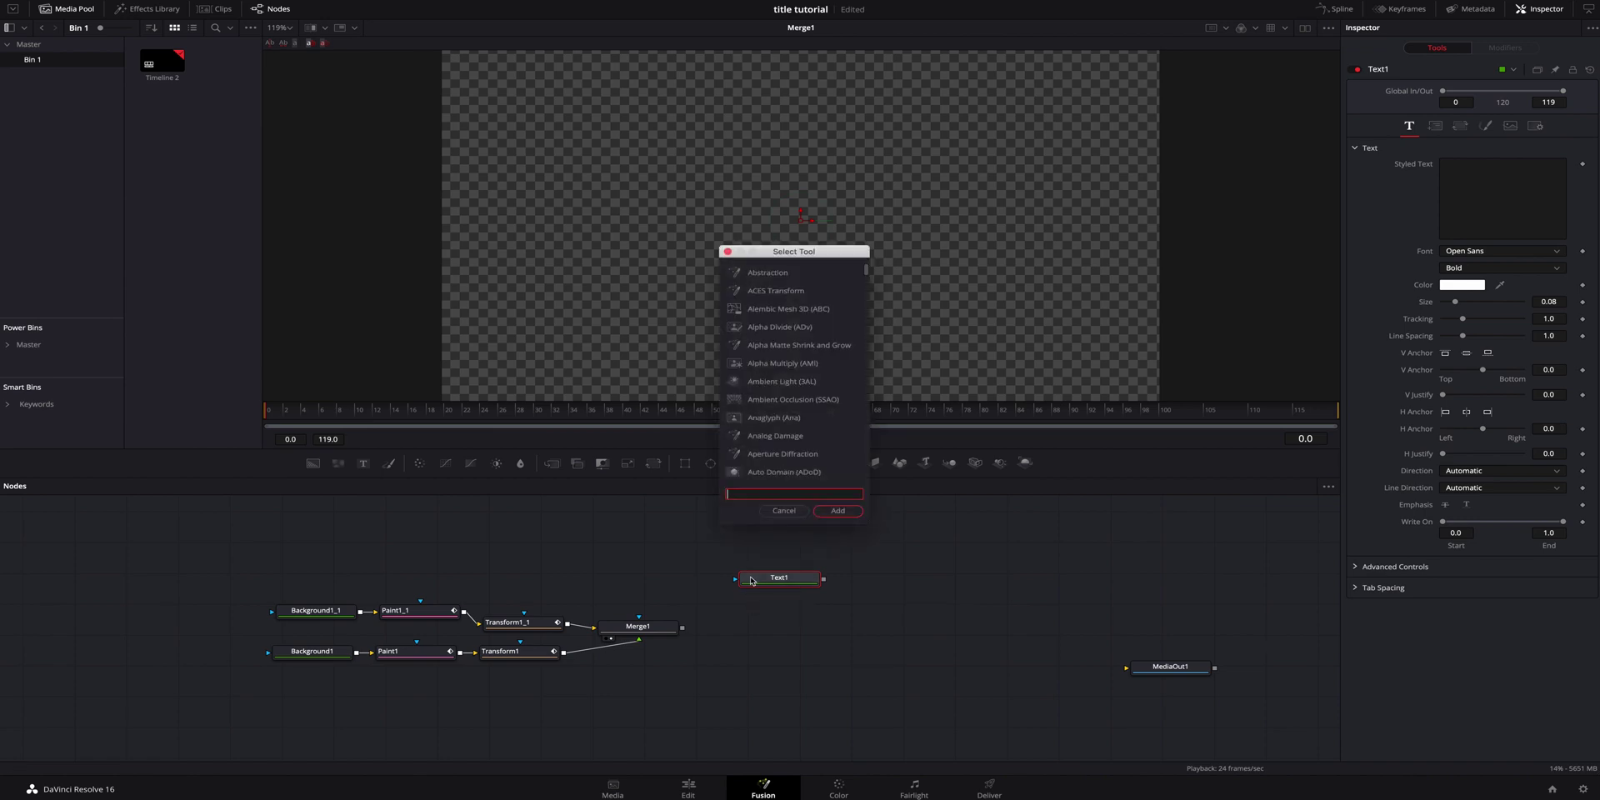
pyautogui.click(783, 510)
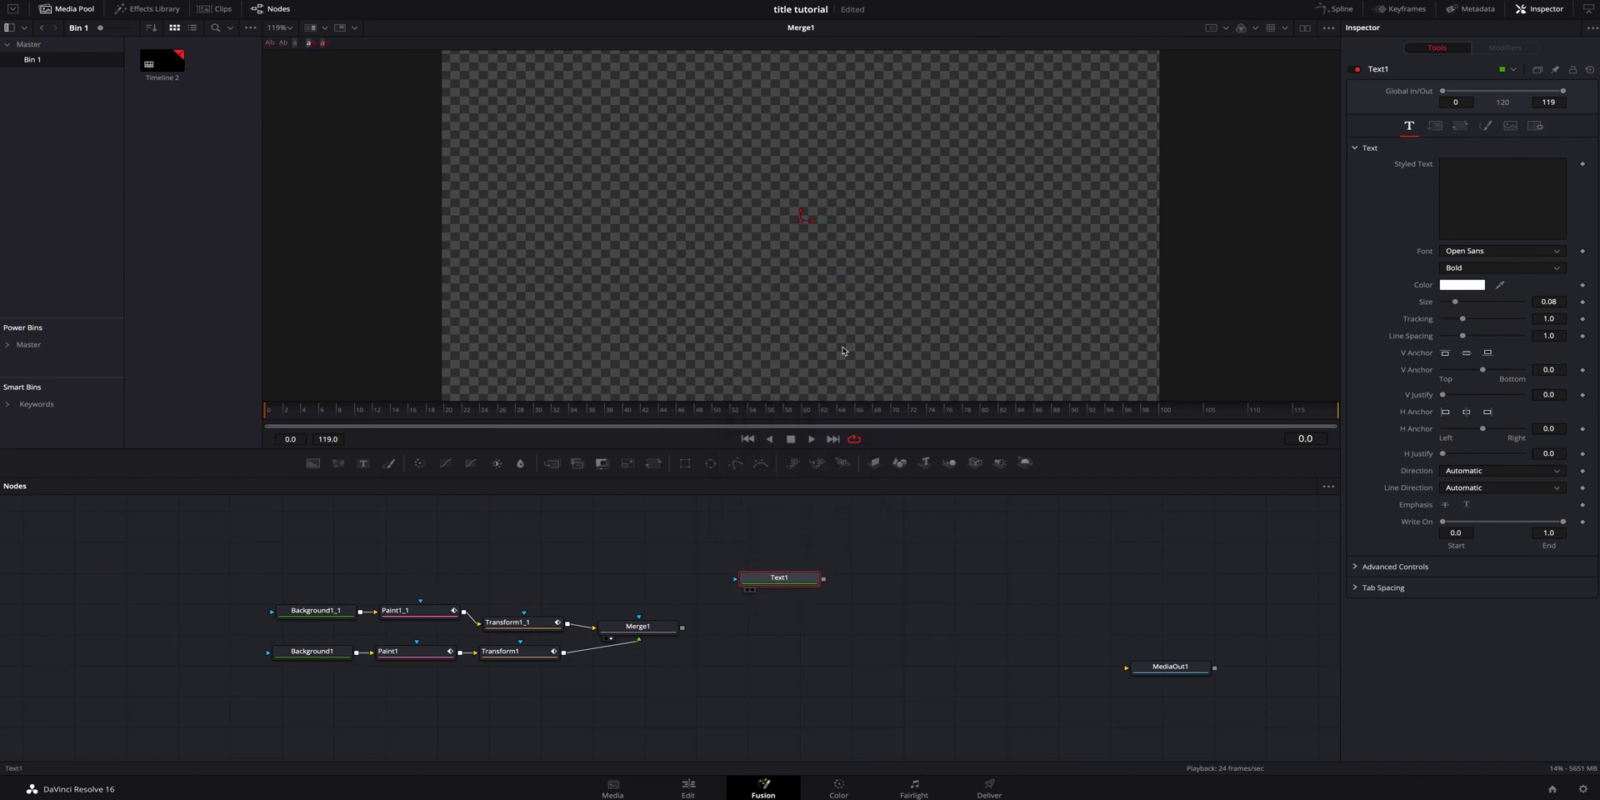
# View Text1 and type JOSH in the Game Over font.
pyautogui.press('1')
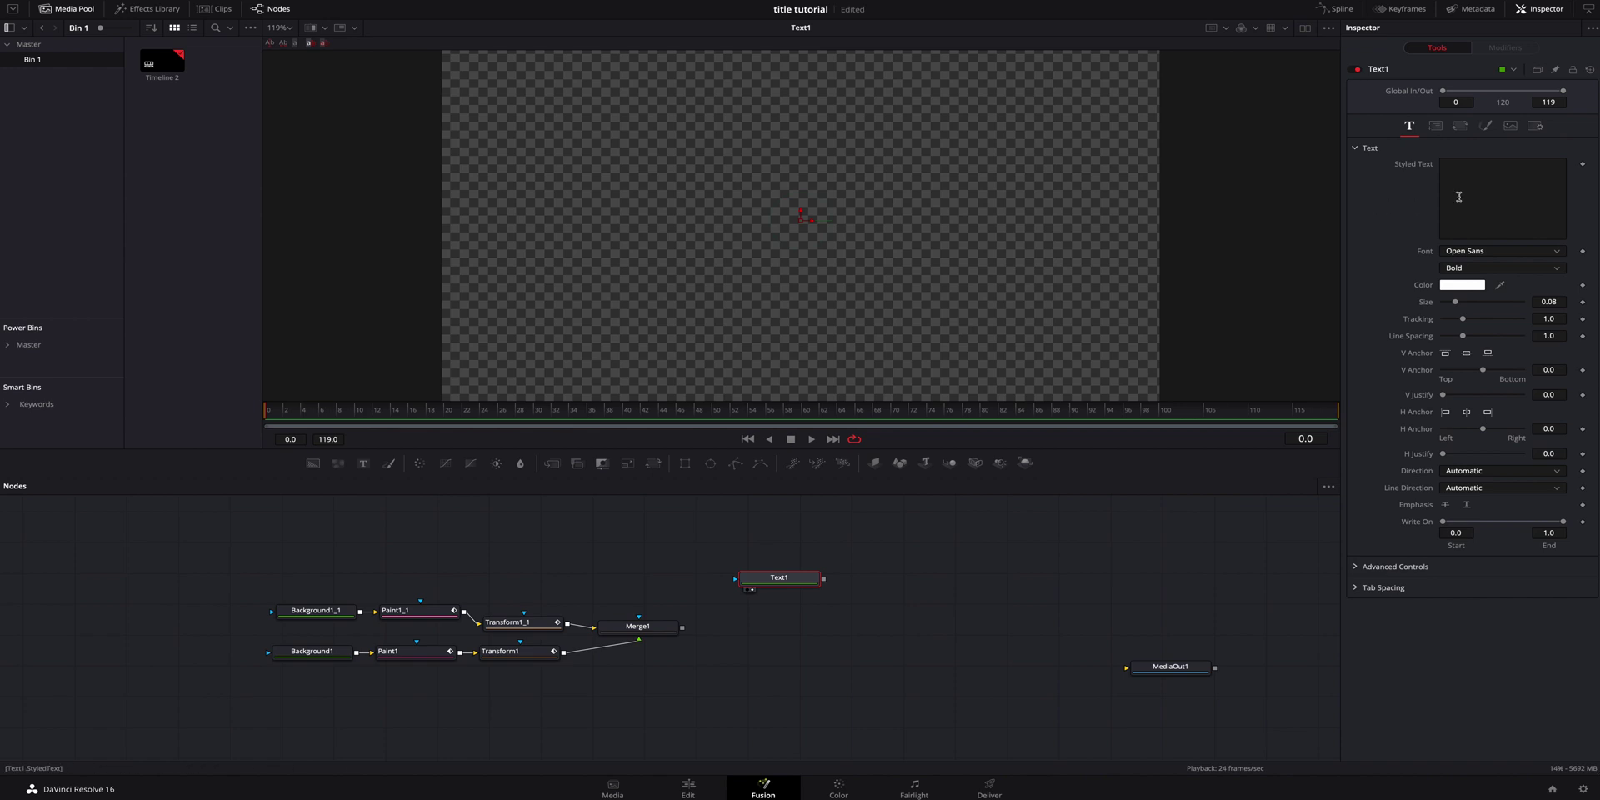
pyautogui.click(1494, 193)
pyautogui.write('JOSH')
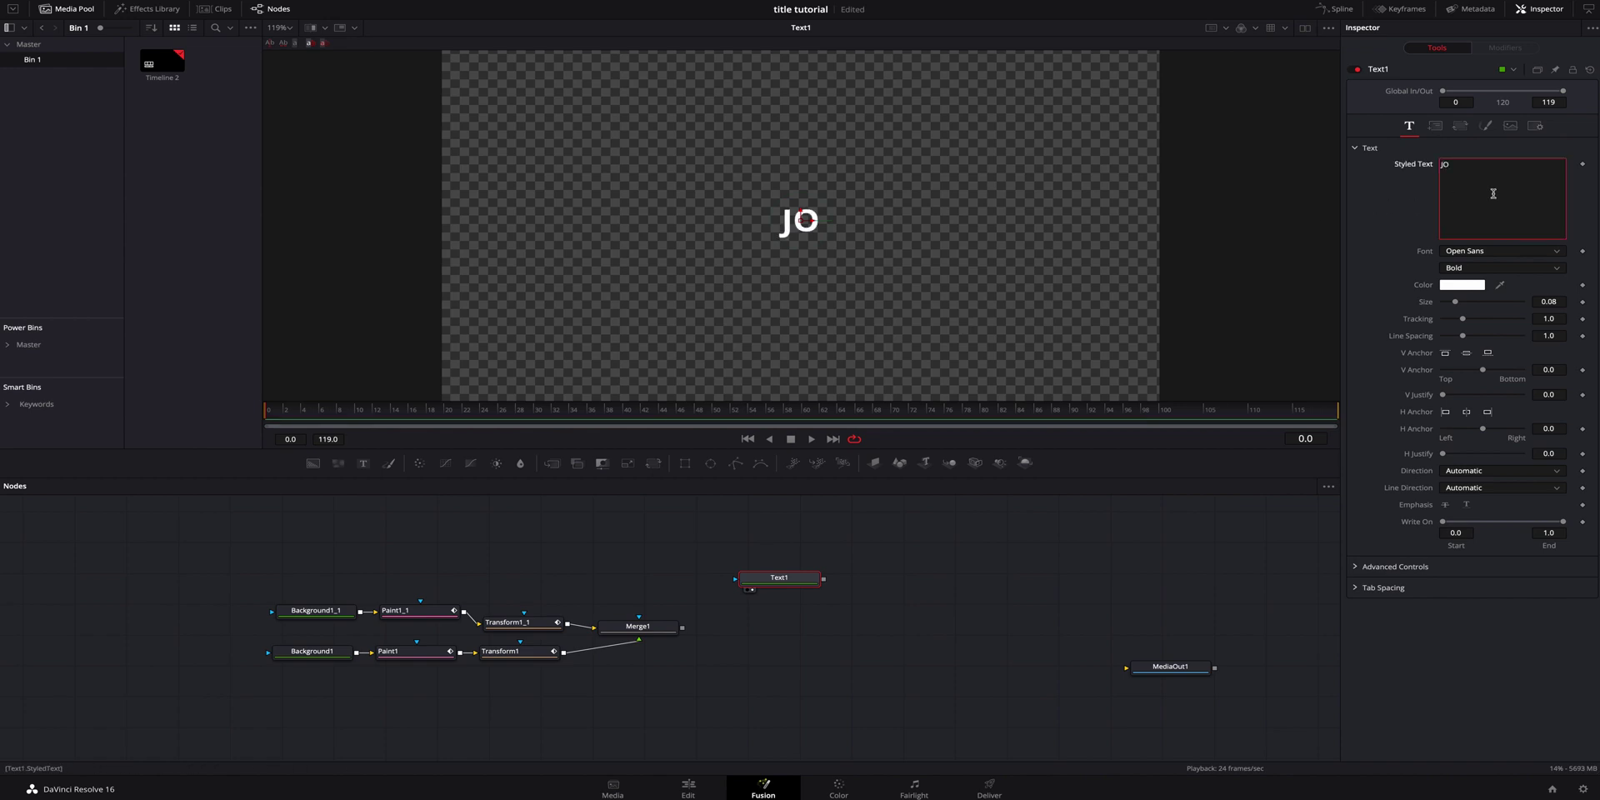
pyautogui.doubleClick(1476, 164)
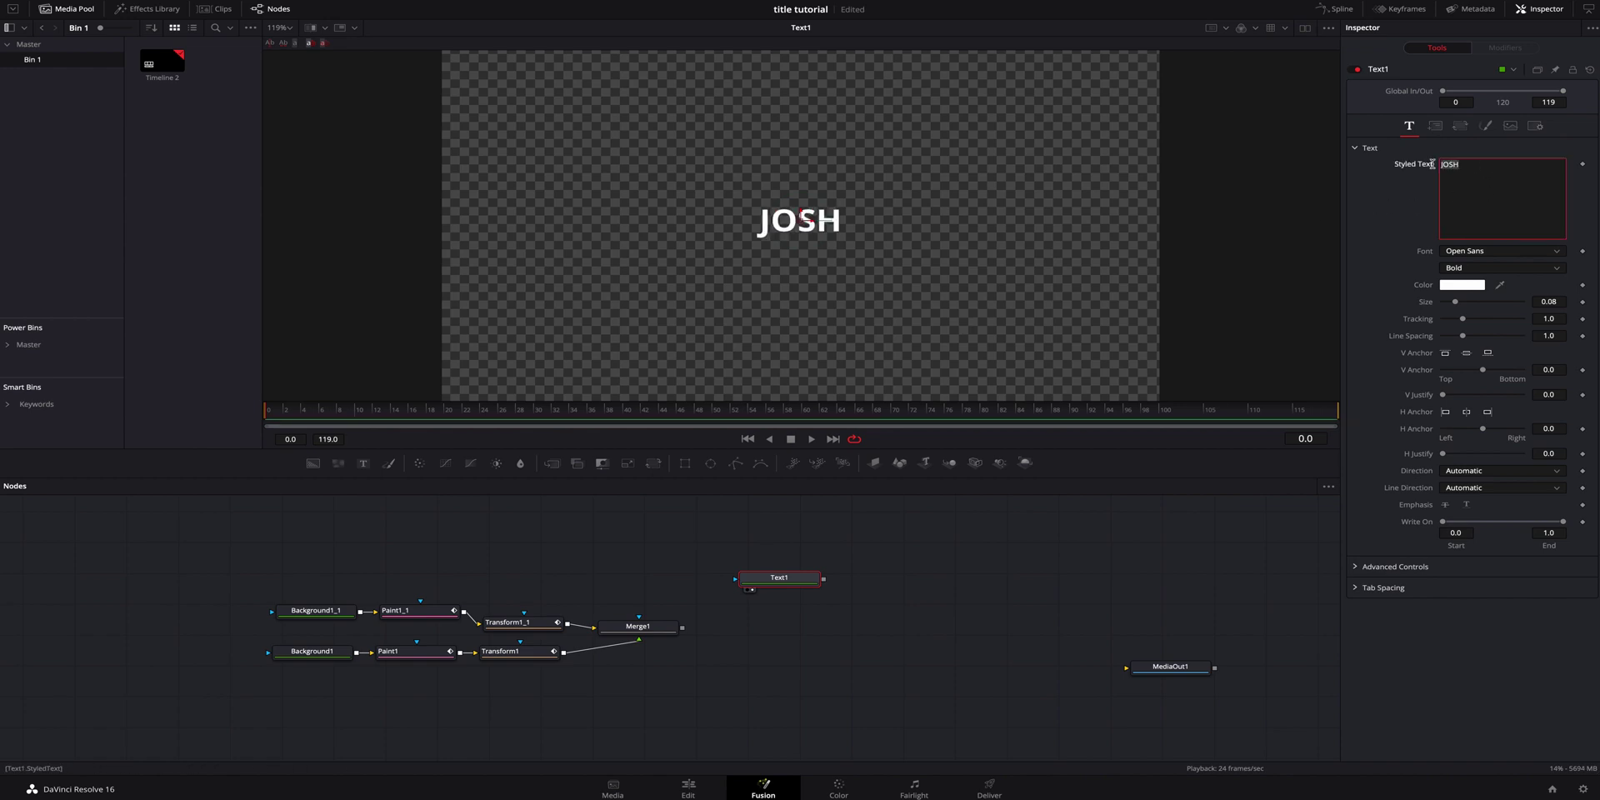
pyautogui.click(1495, 251)
pyautogui.scroll(10, 1491, 320)
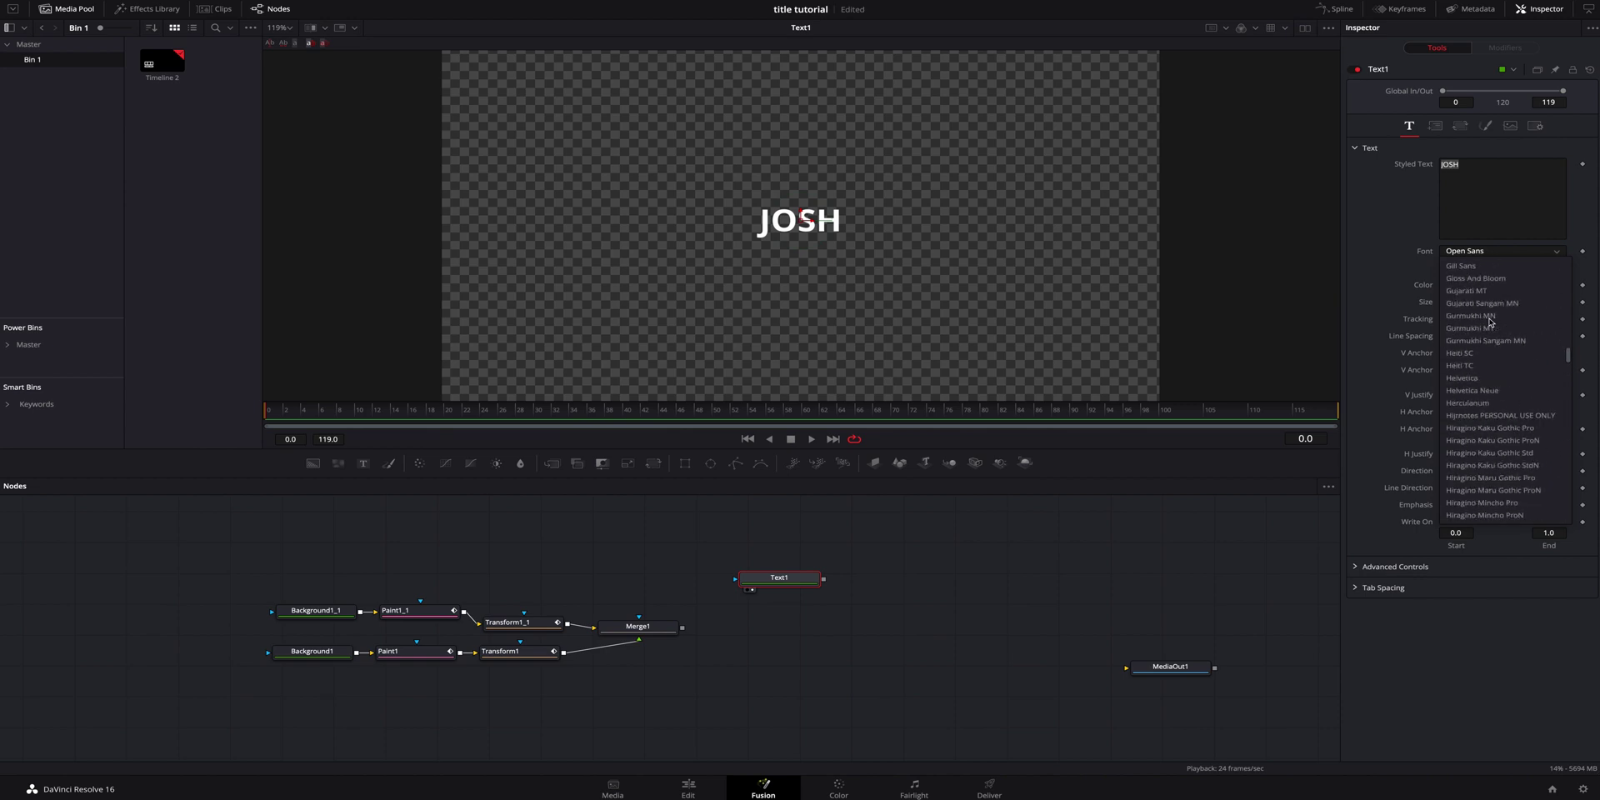
pyautogui.click(1496, 291)
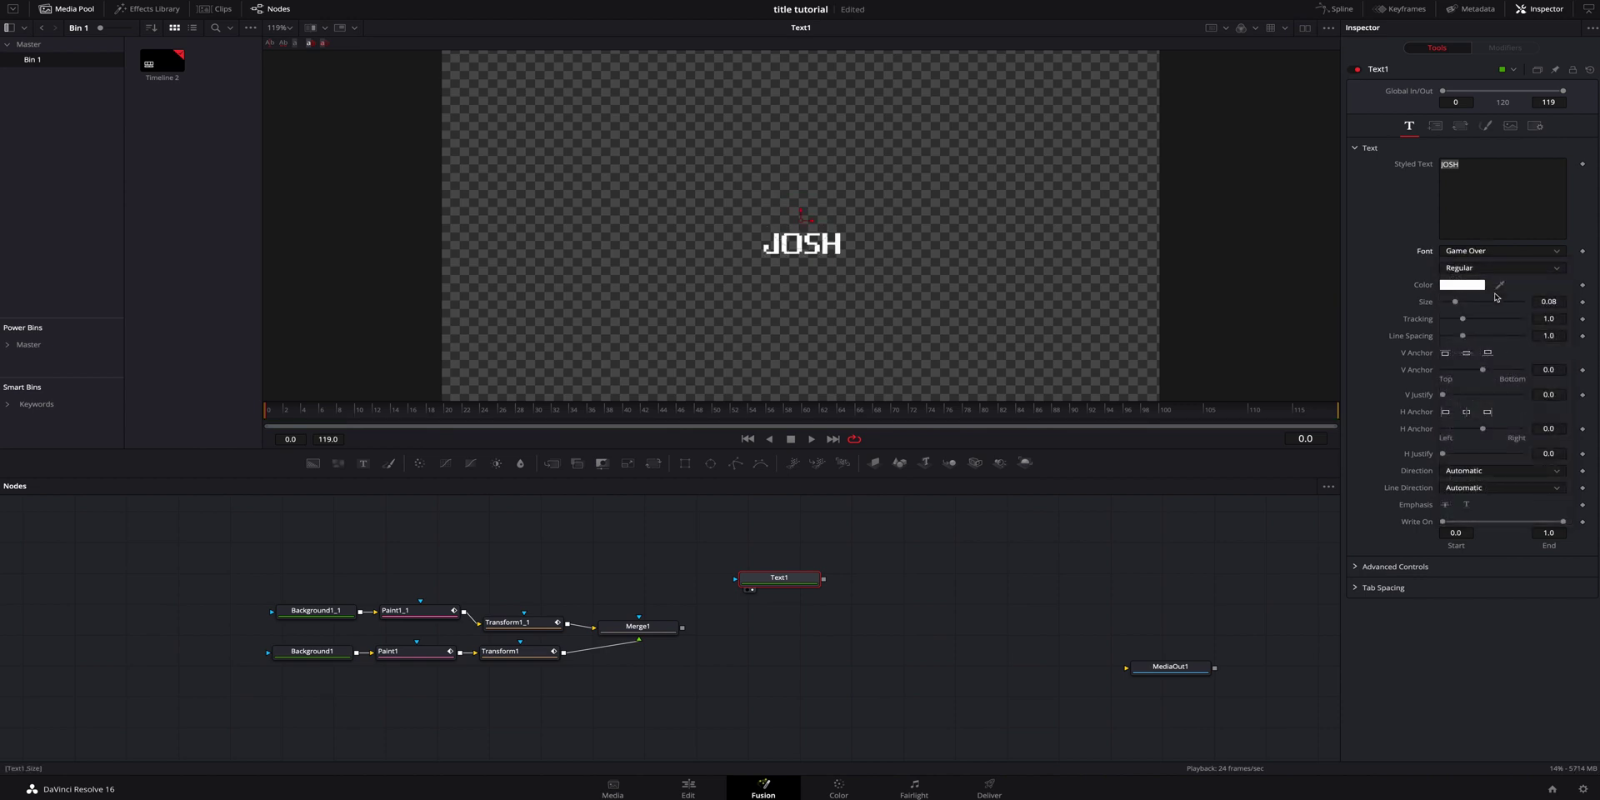
# Enlarge the text to size 0.1299, anchor it left, and paste a Text1_1 duplicate.
pyautogui.moveTo(1456, 301); pyautogui.dragTo(1463, 305)
pyautogui.click(1447, 415)
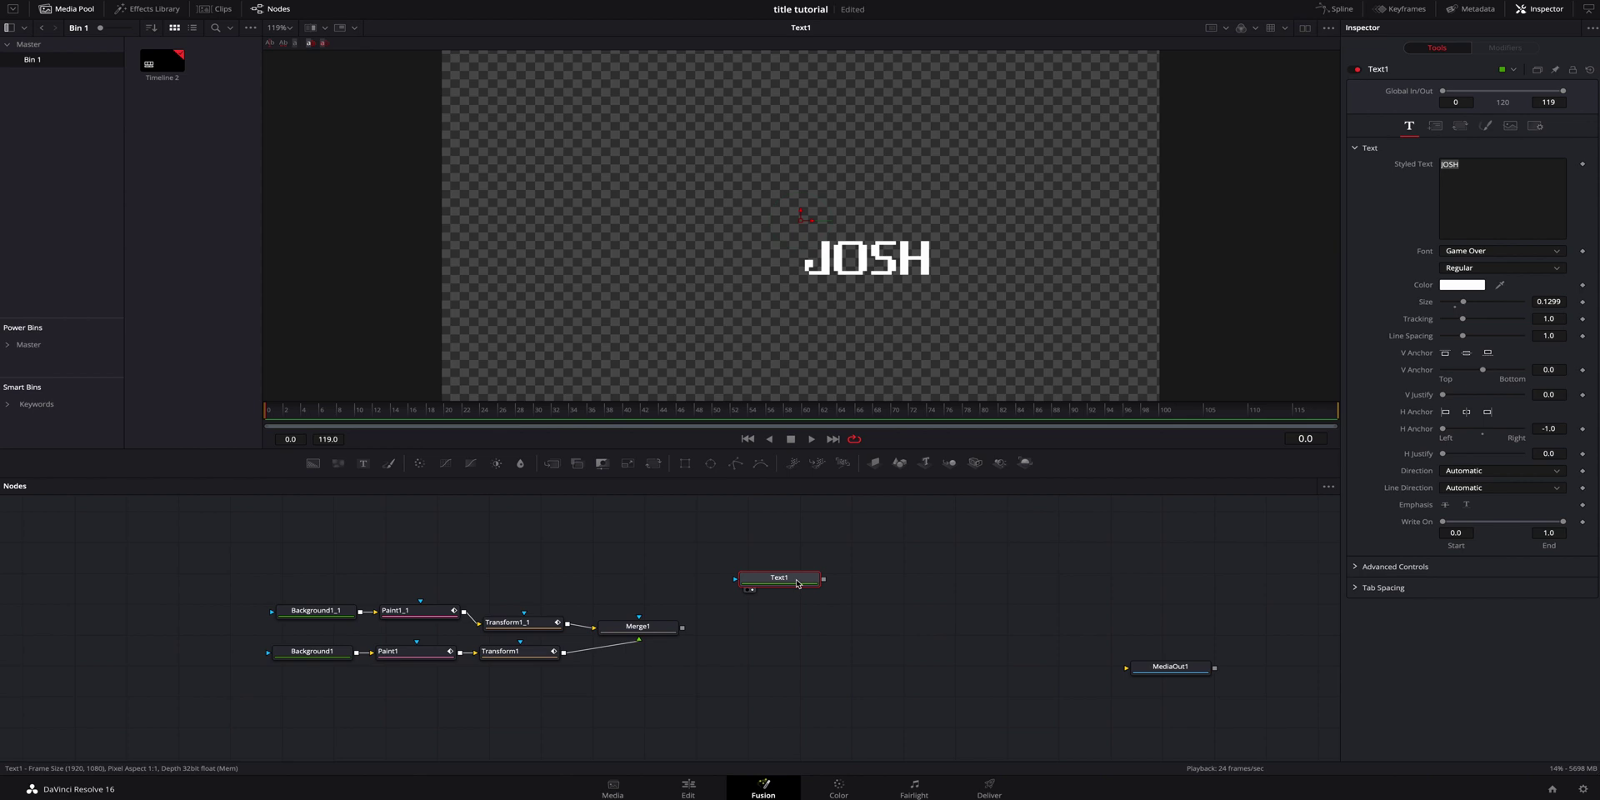
pyautogui.click(804, 611)
pyautogui.hotkey('ctrl', 'v')
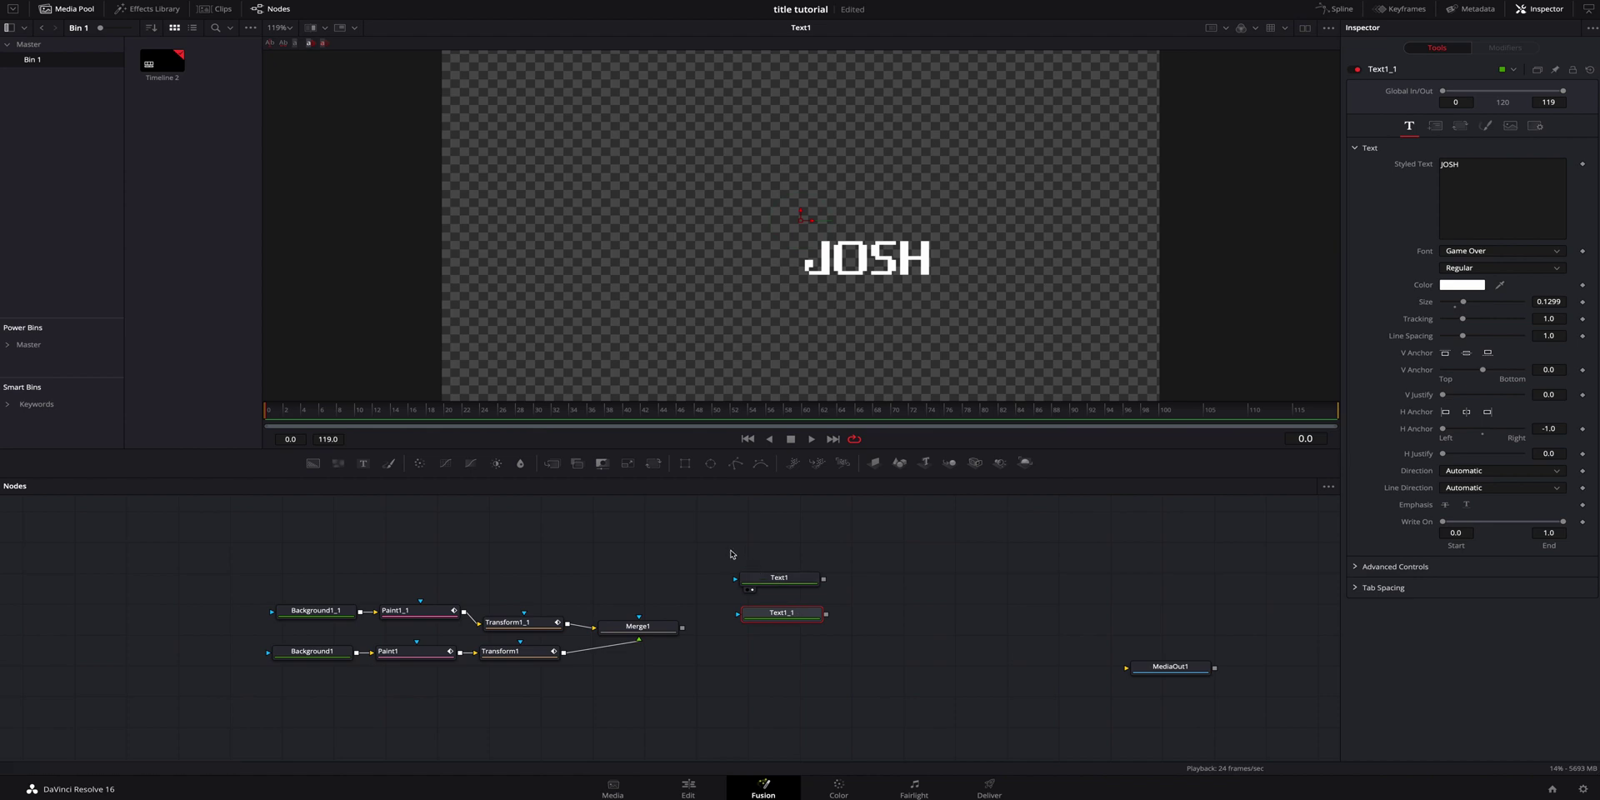
# Add Merge2 combining Text1 and Text1_1 and show it in the viewer.
pyautogui.click(805, 581)
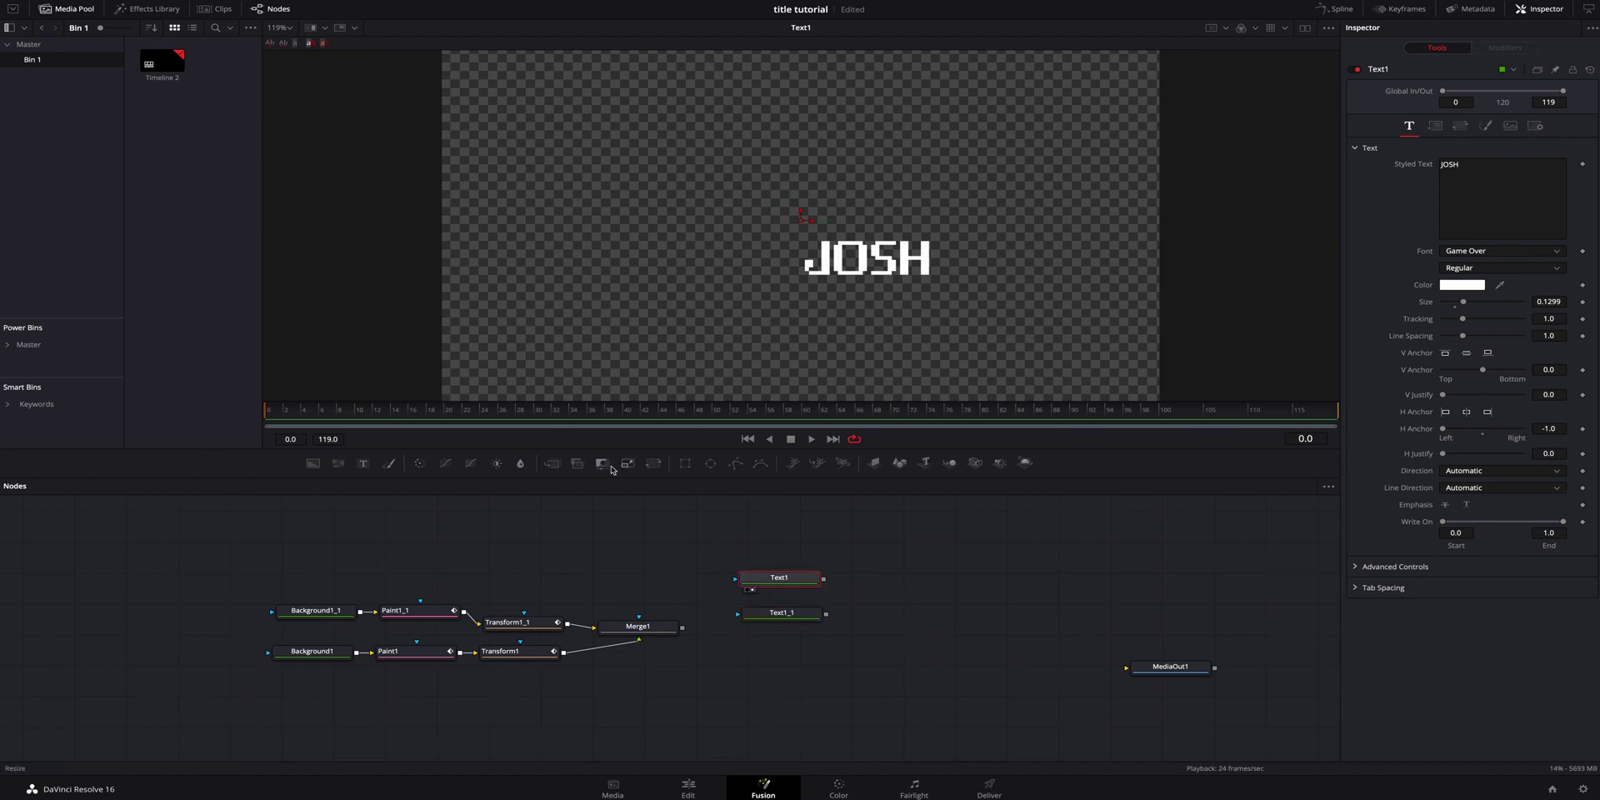
pyautogui.click(553, 464)
pyautogui.moveTo(867, 575); pyautogui.dragTo(887, 606)
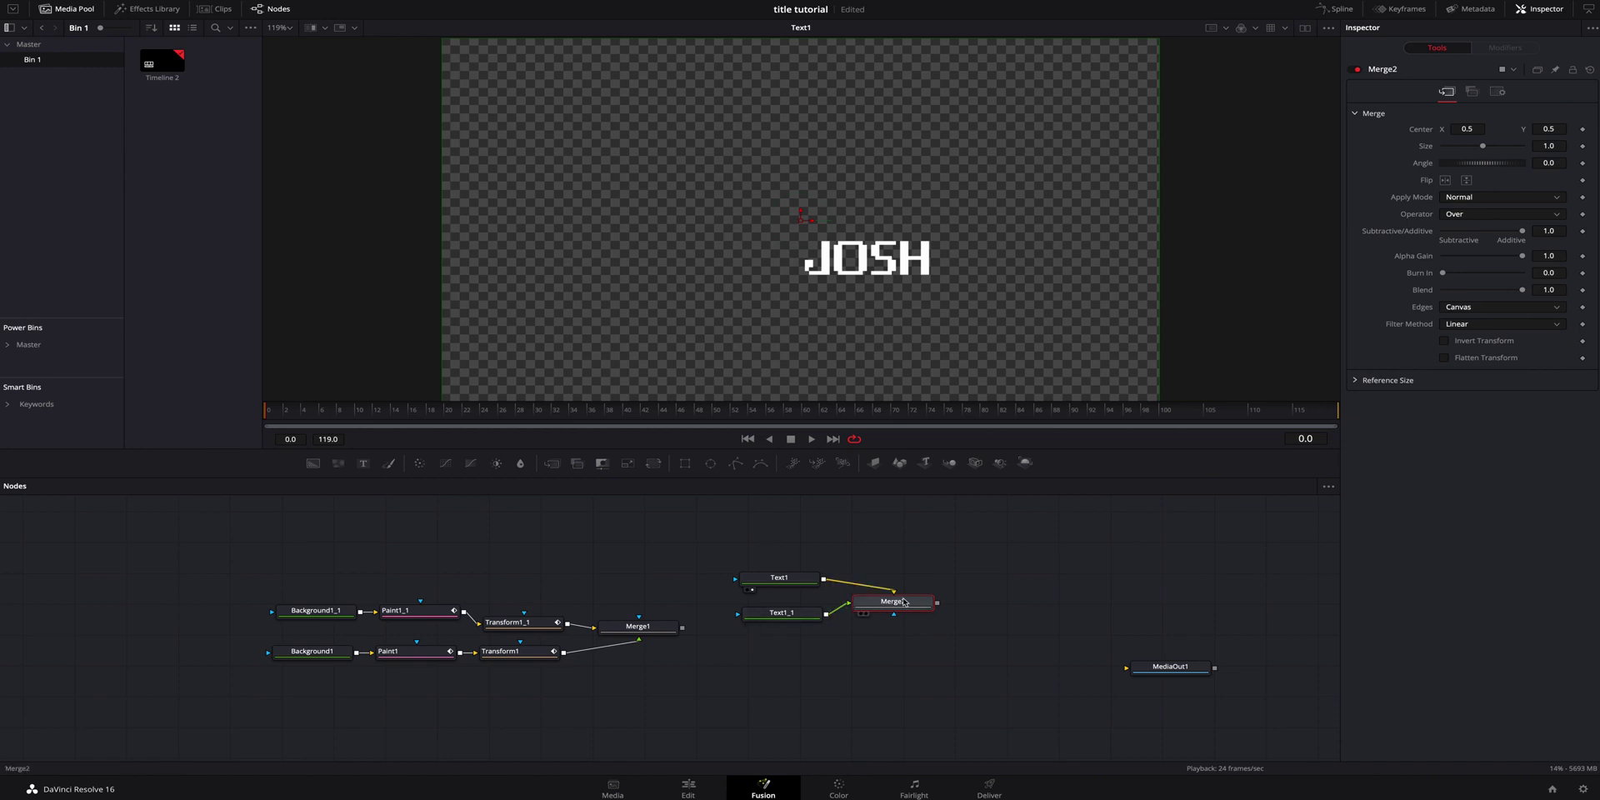
pyautogui.press('1')
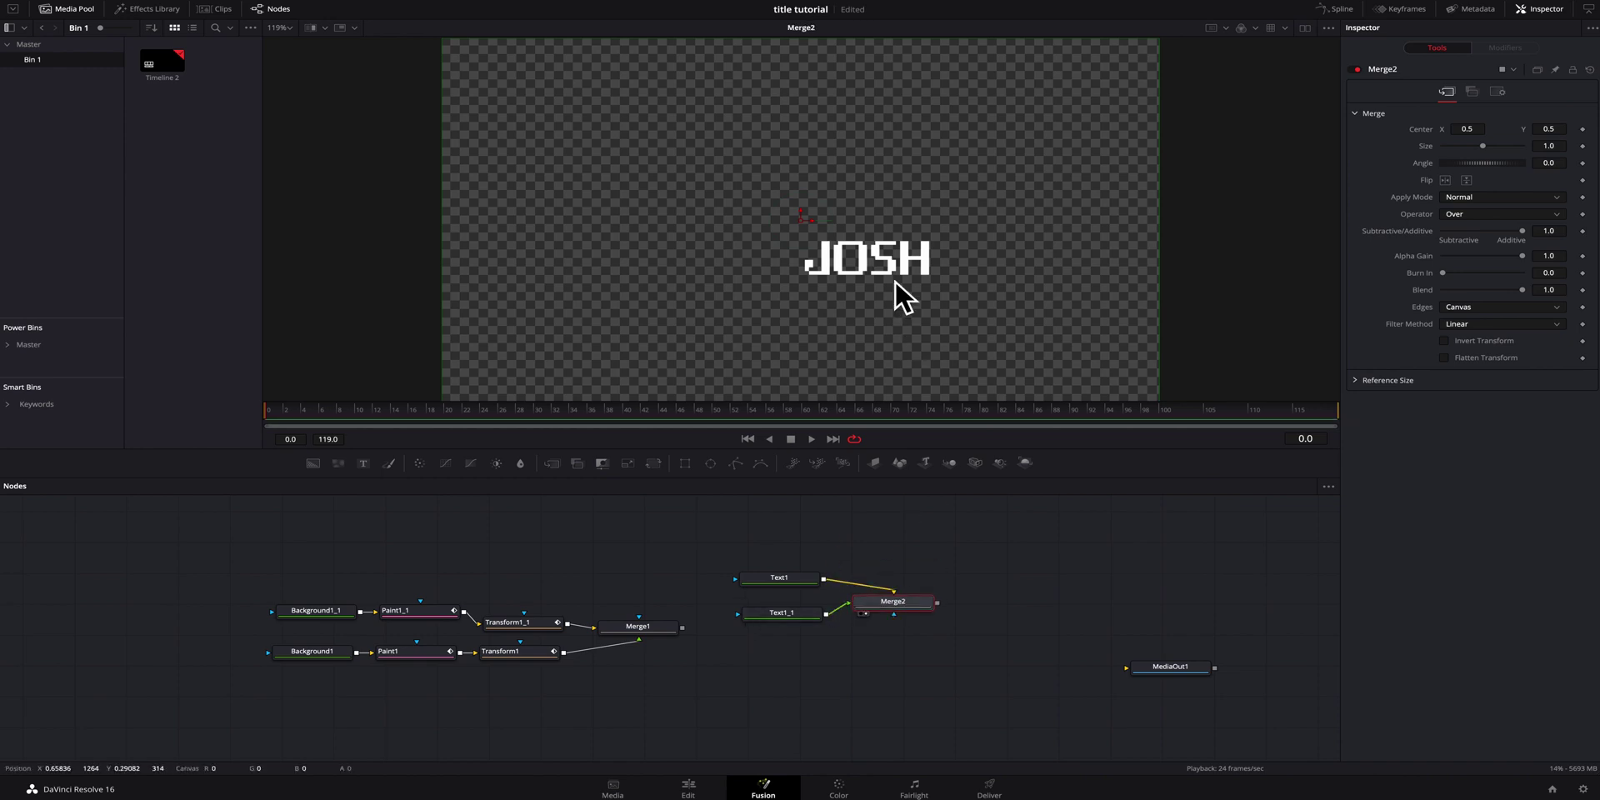
# Replace Text1_1's Styled Text with HANES.
pyautogui.click(805, 613)
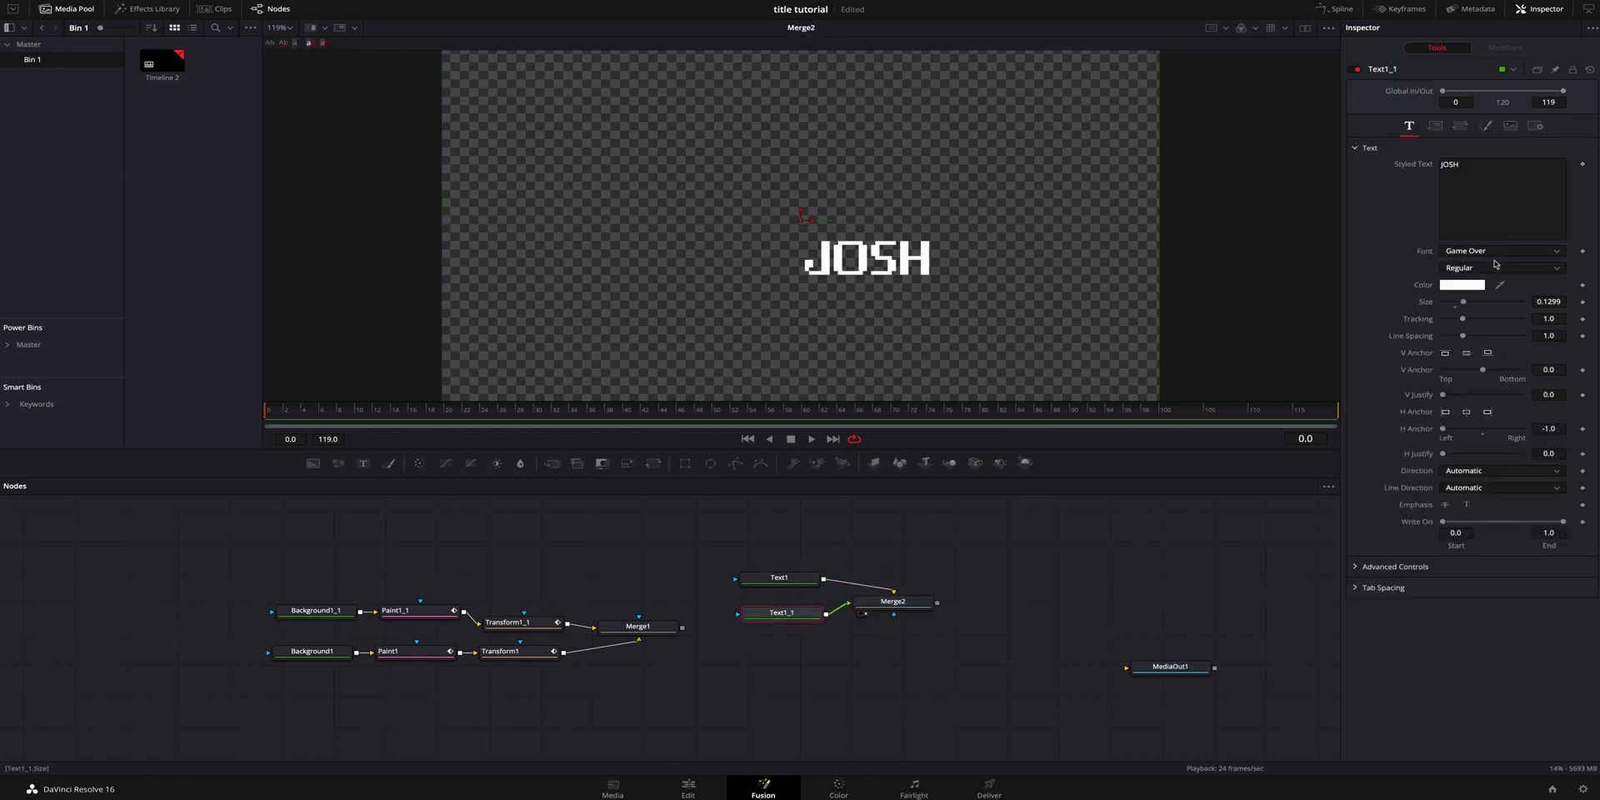
pyautogui.click(1496, 166)
pyautogui.hotkey('ctrl', 'a')
pyautogui.write('HA')
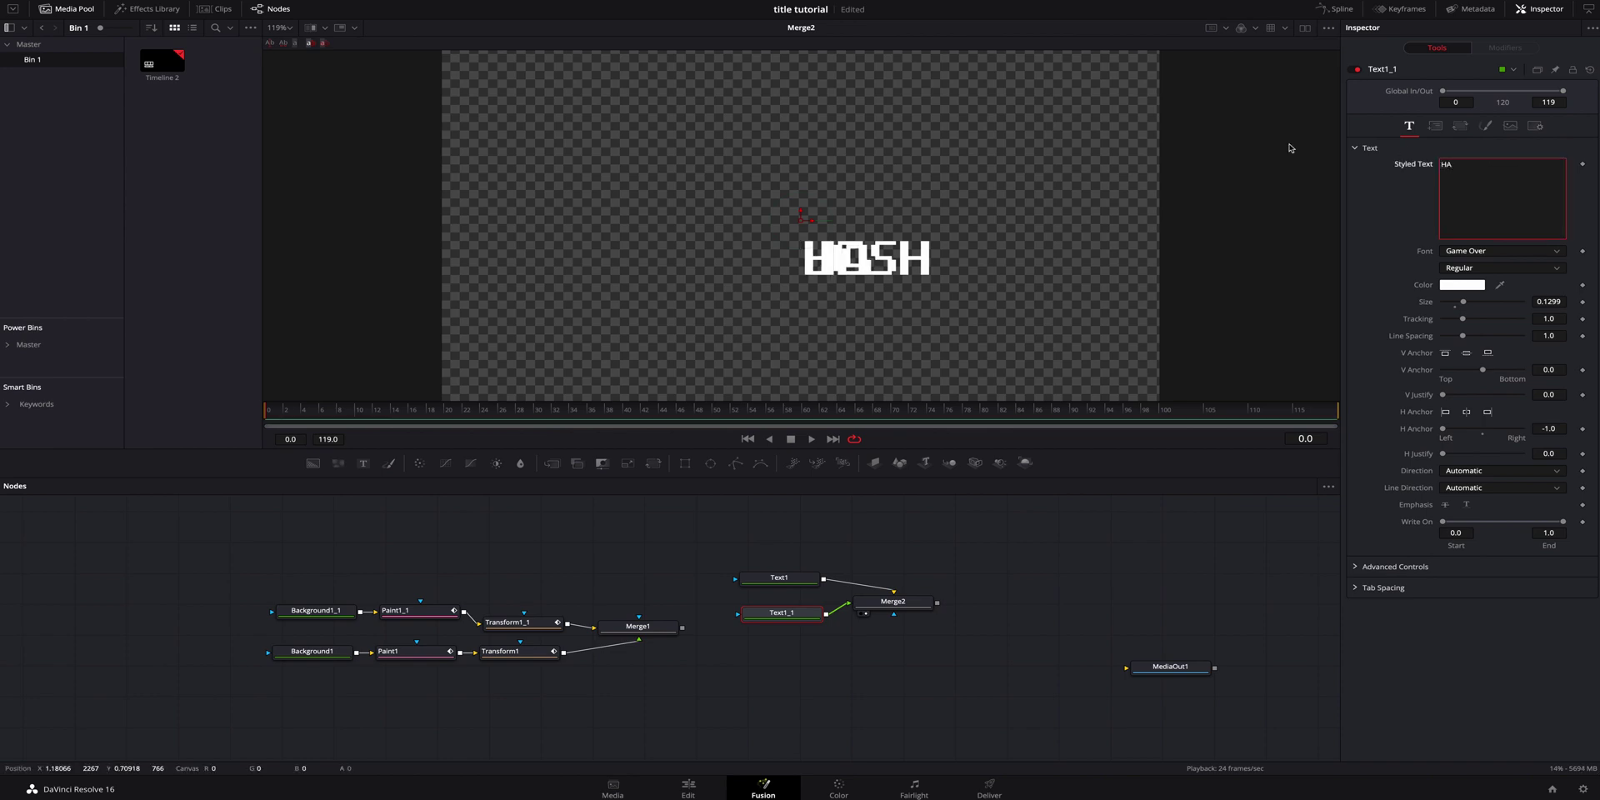
pyautogui.write('NES')
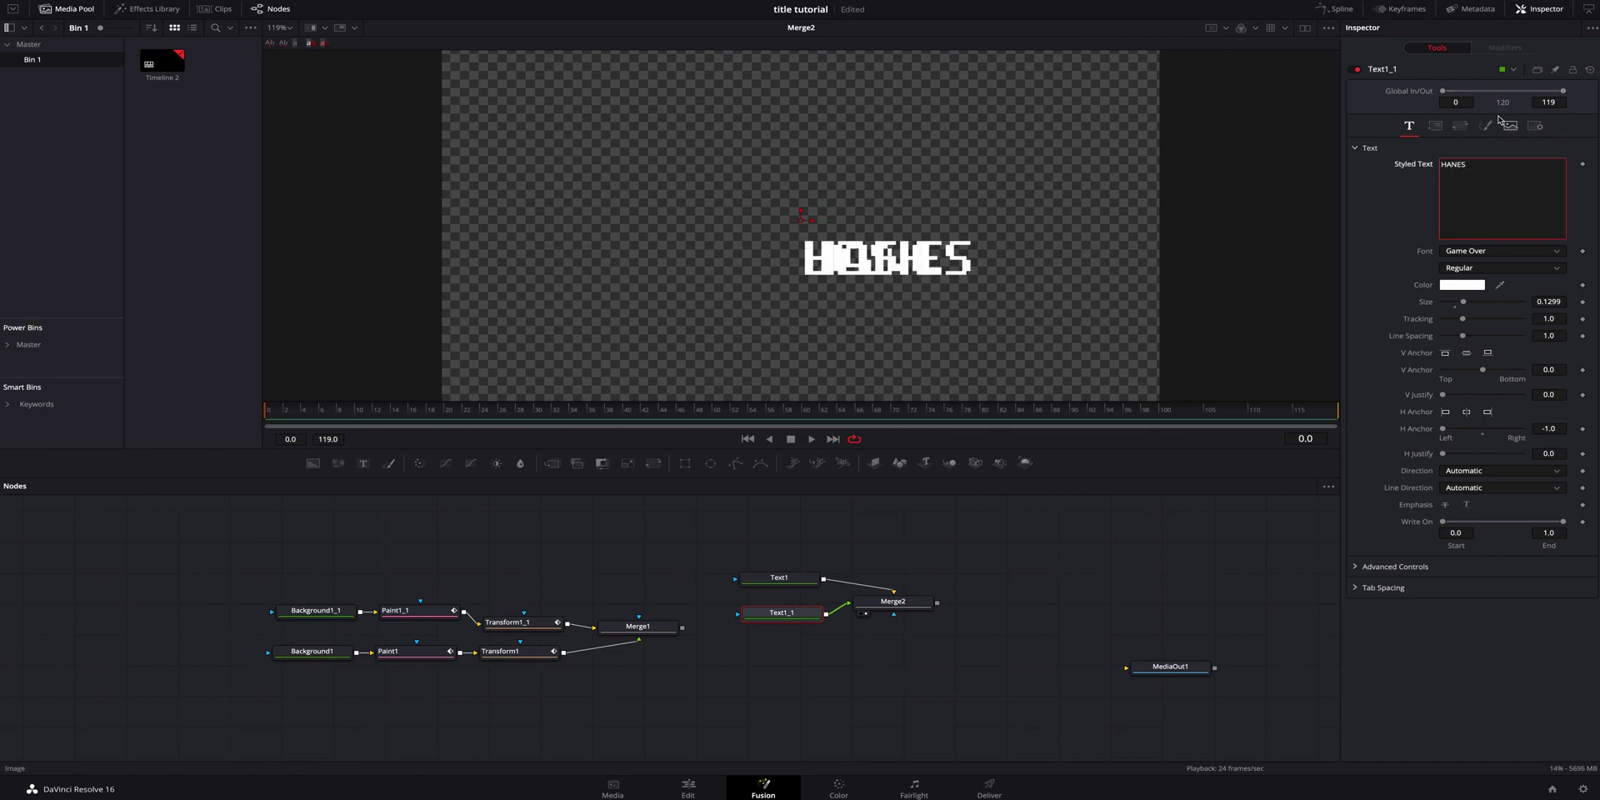
pyautogui.click(799, 213)
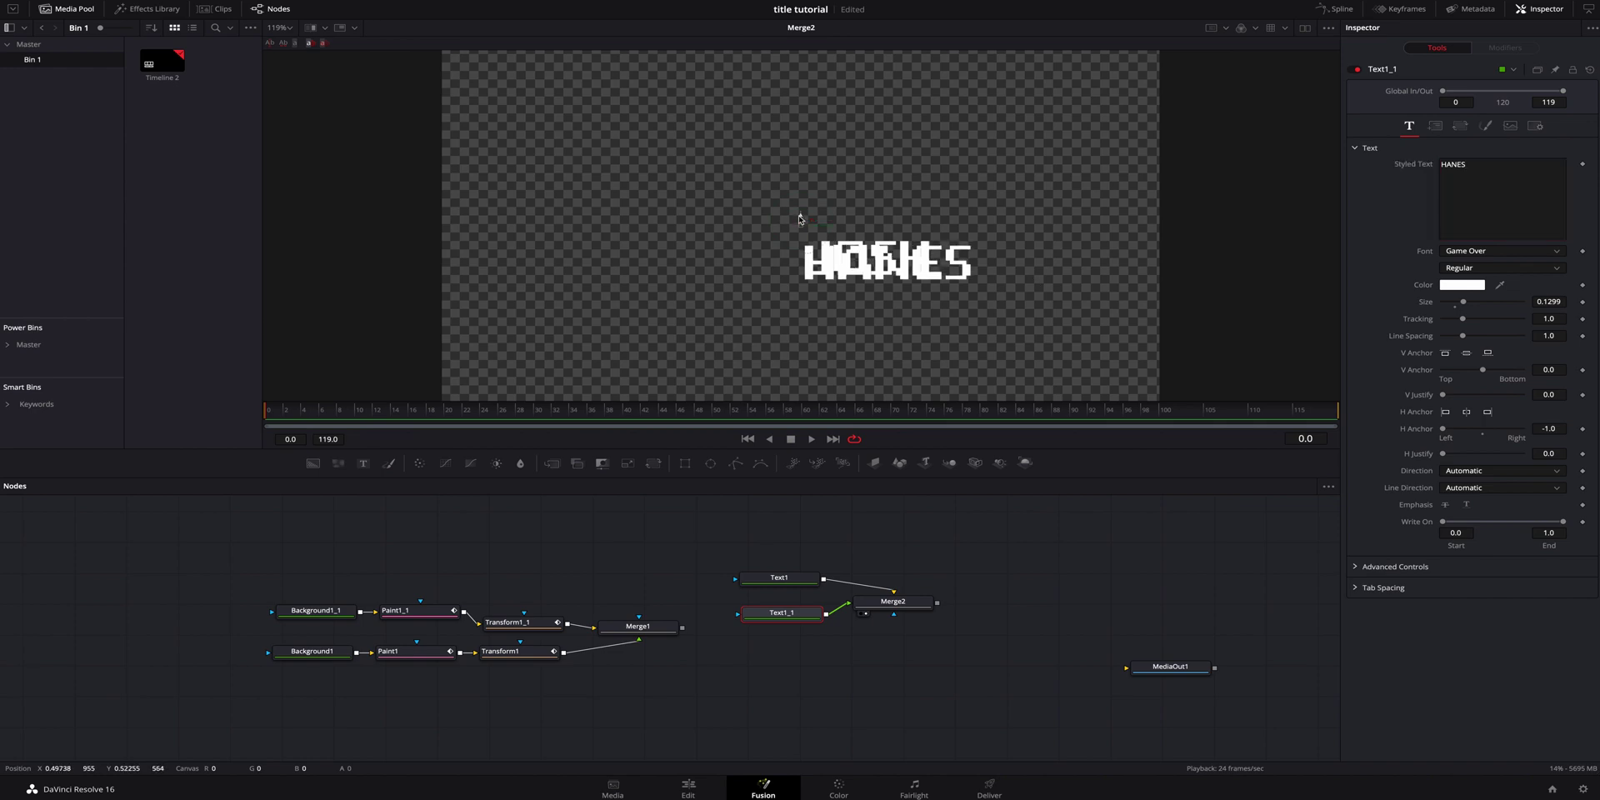
# Rename the second text node to hanes.
pyautogui.rightClick(793, 269)
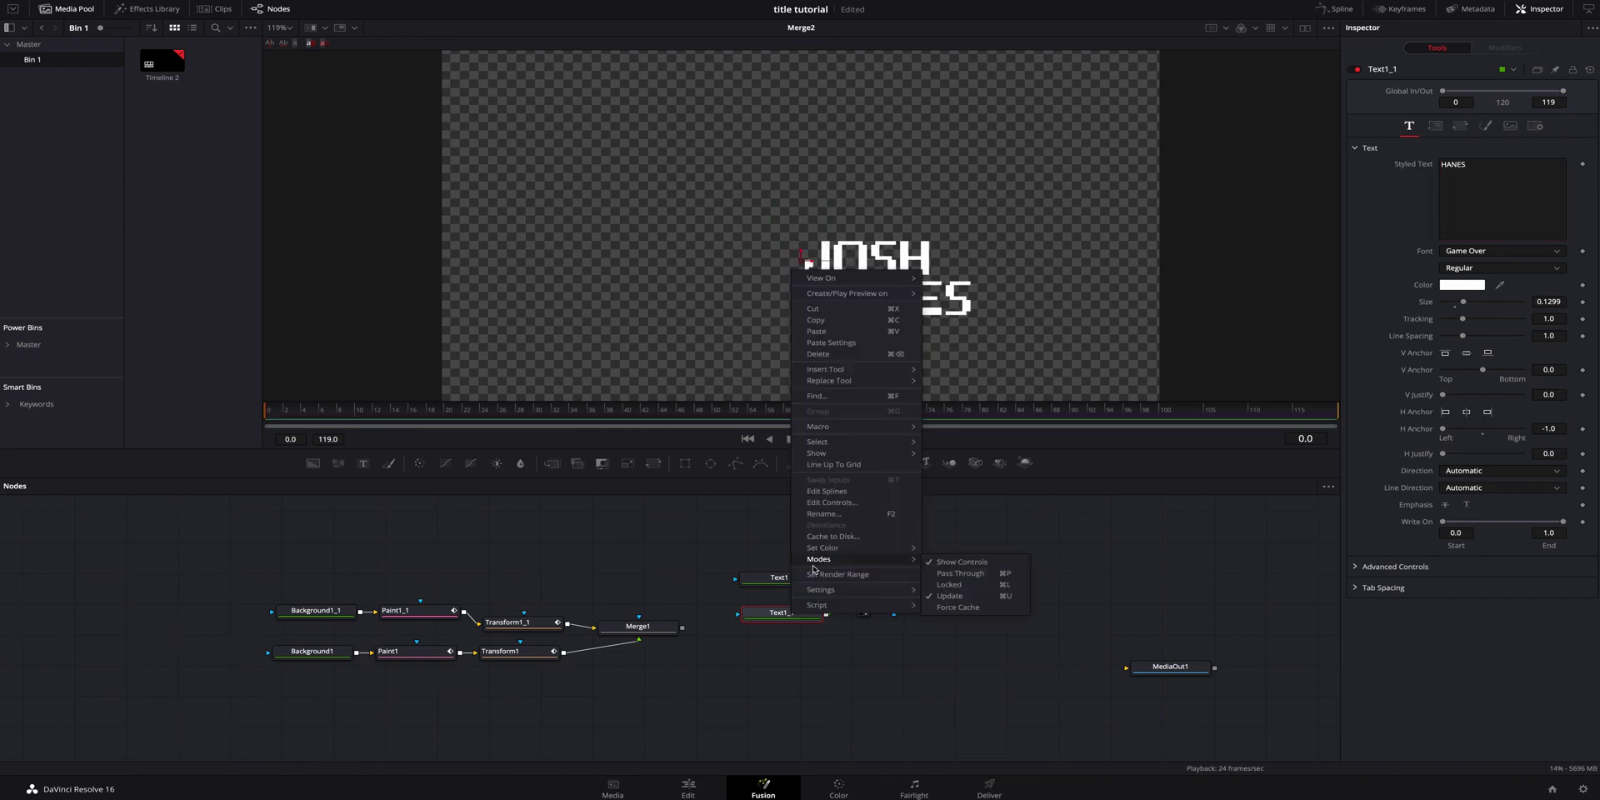
pyautogui.click(842, 514)
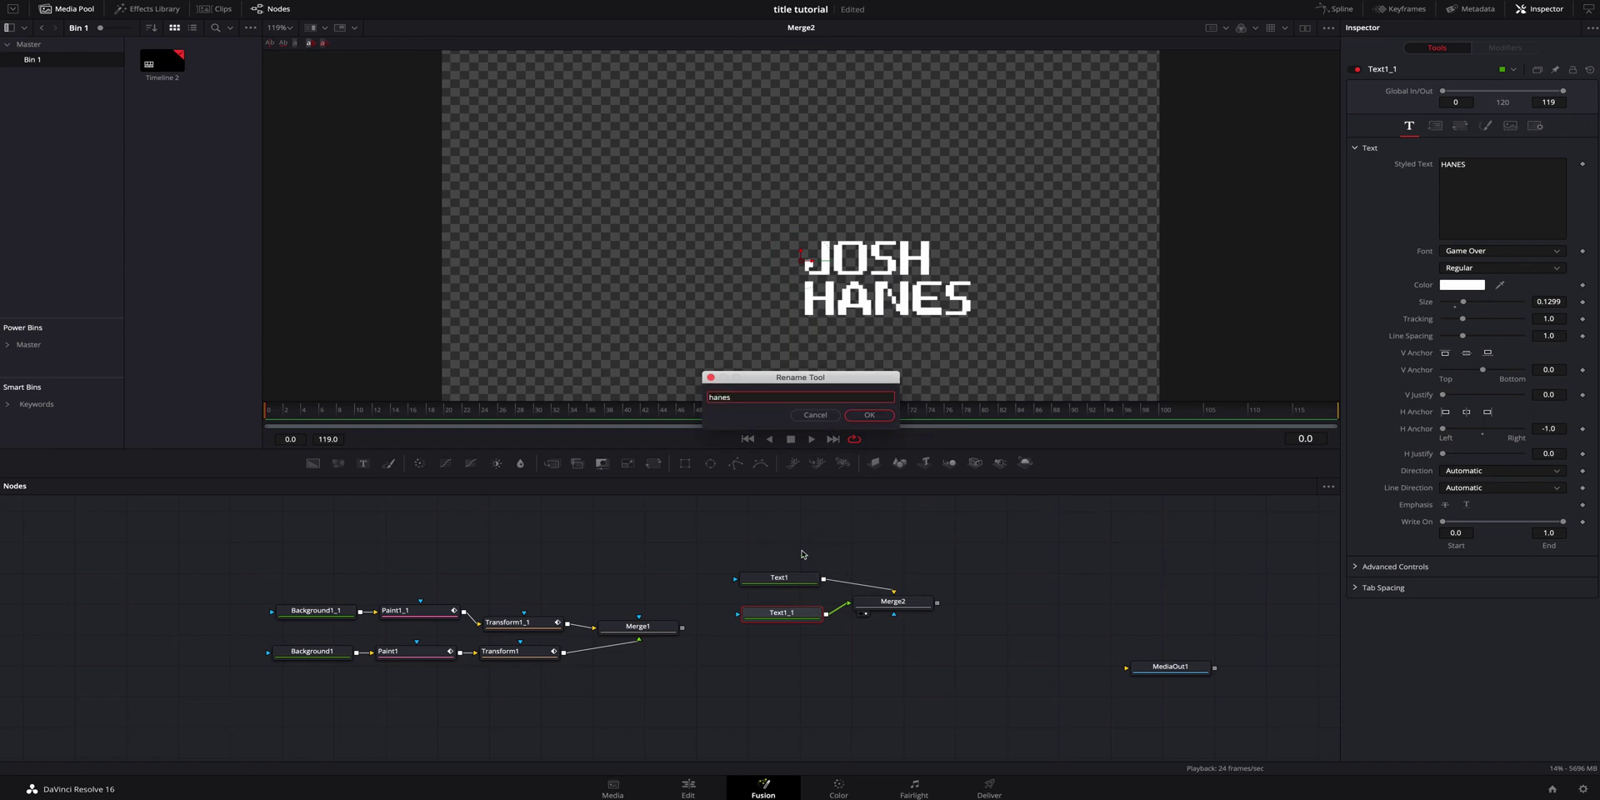
pyautogui.write('hanes')
pyautogui.press('Return')
# Rename the first text node to josh and add Transform2 after Merge2.
pyautogui.click(801, 584)
pyautogui.rightClick(803, 585)
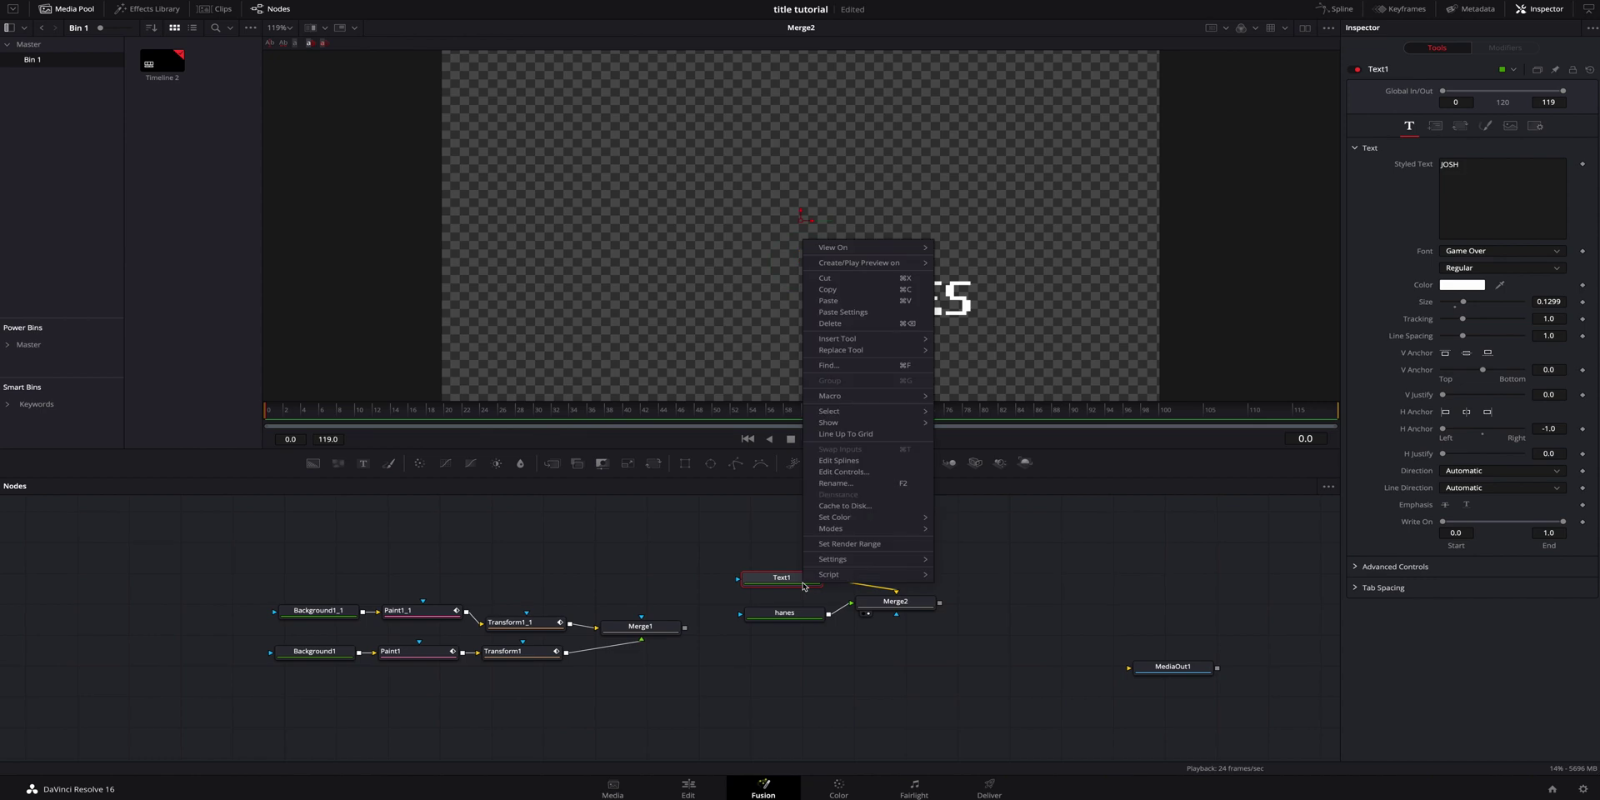
pyautogui.click(872, 484)
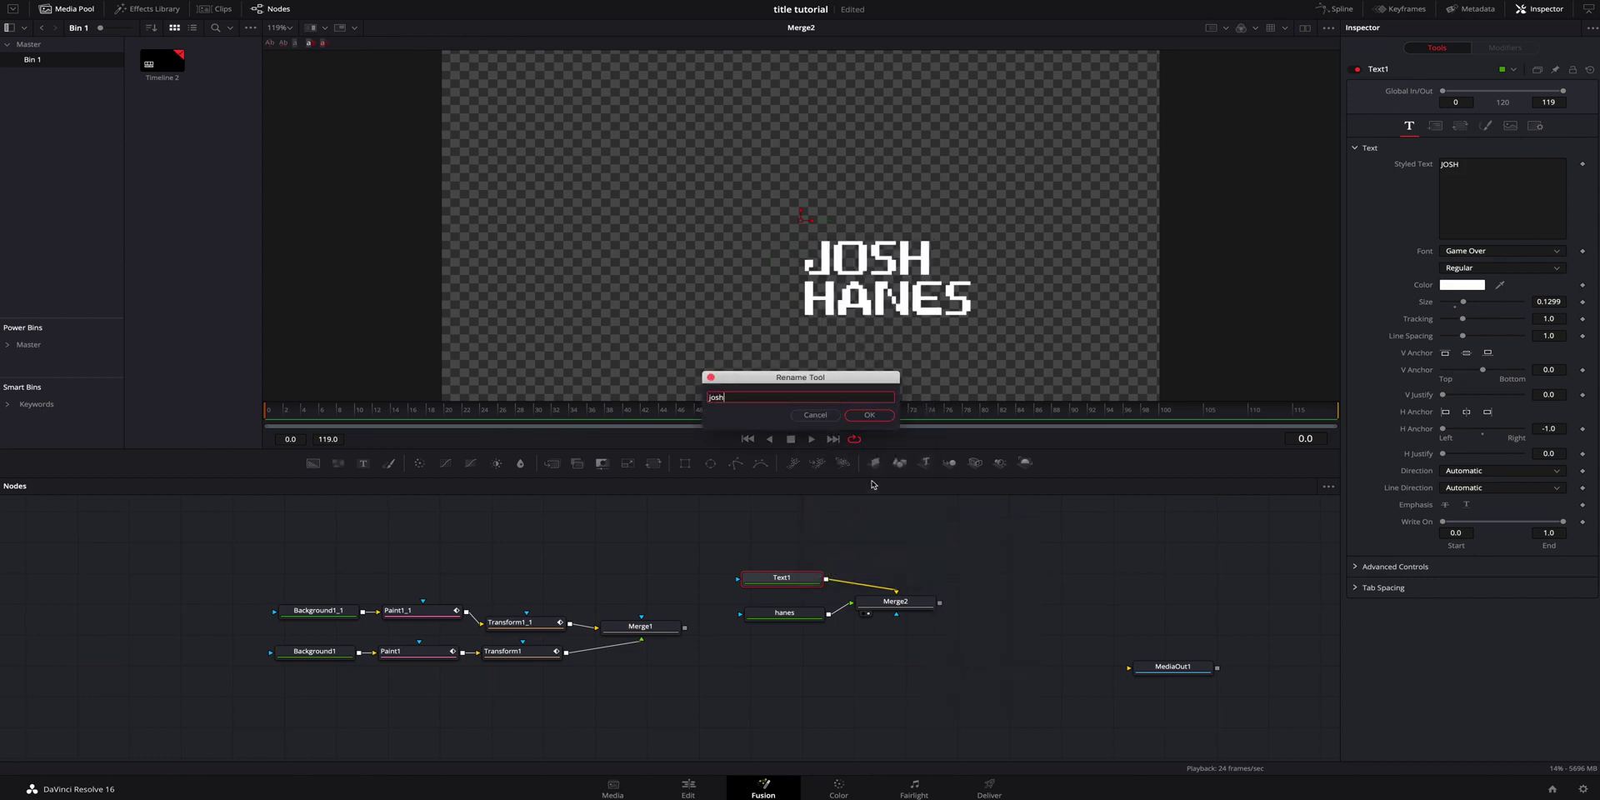
pyautogui.press('Return')
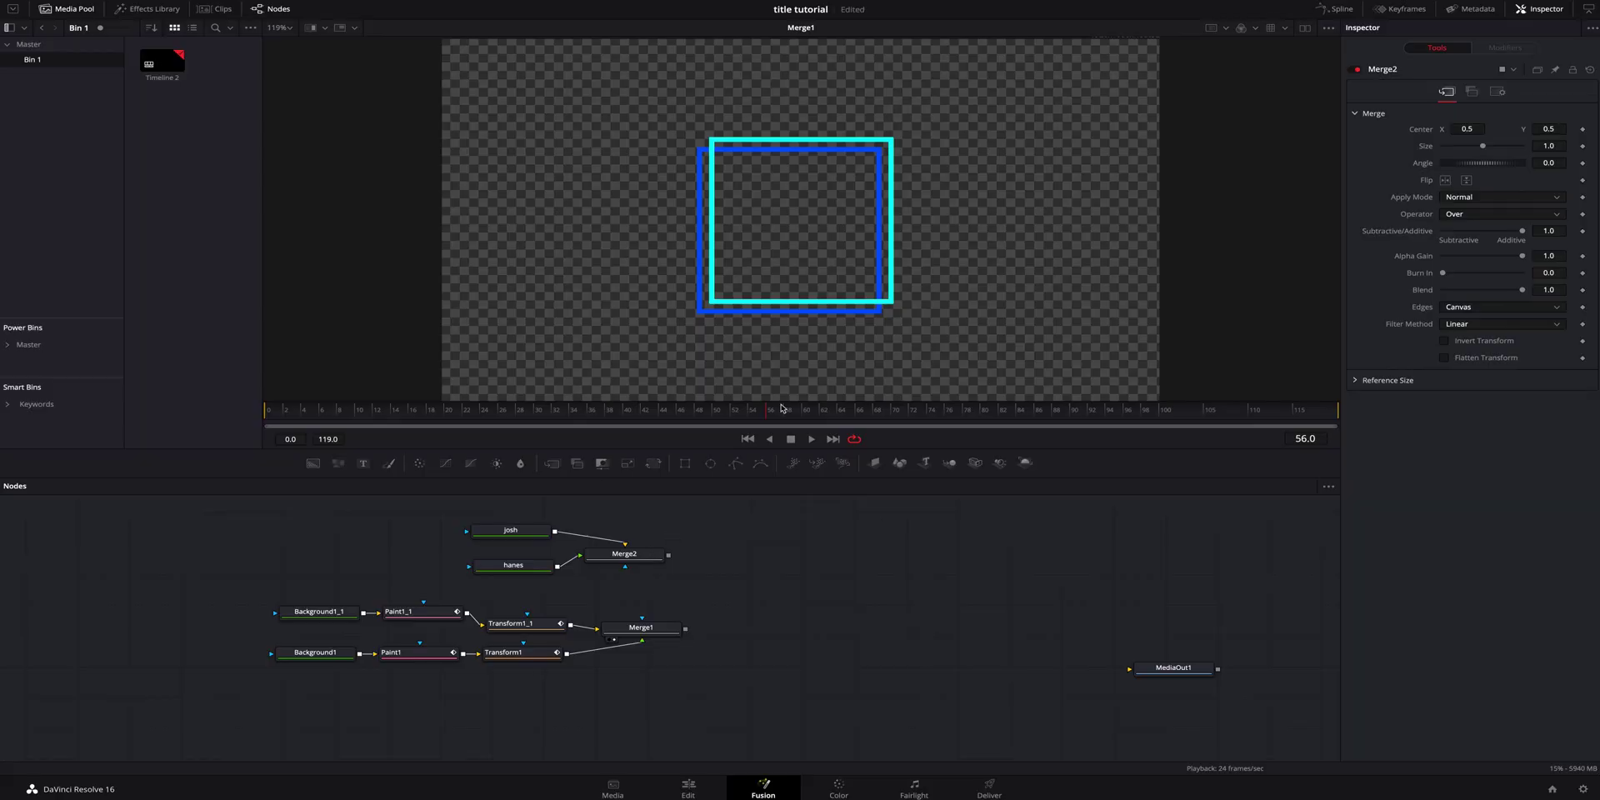
pyautogui.click(656, 561)
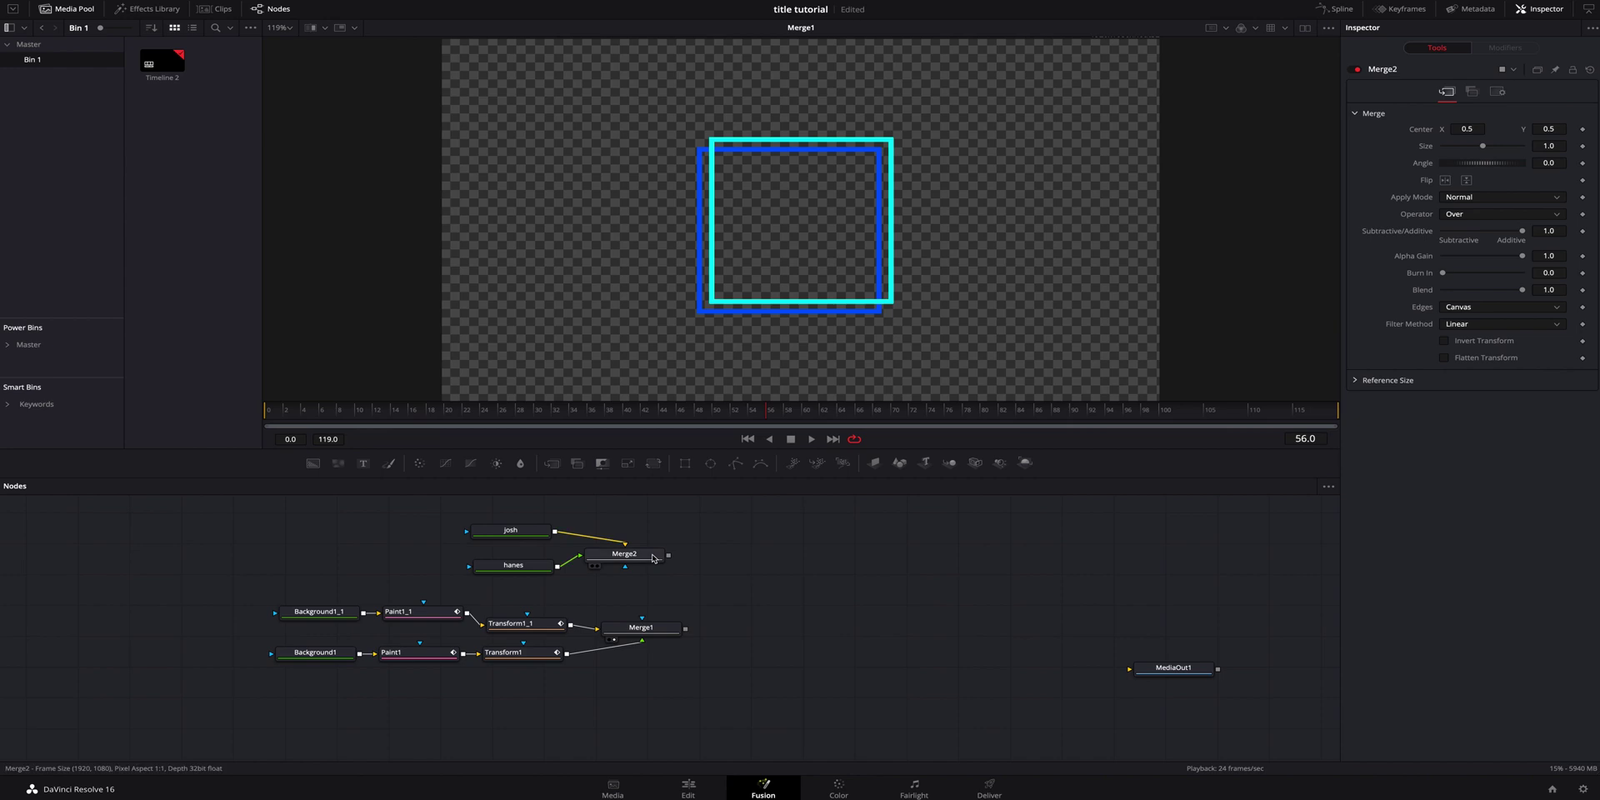
pyautogui.click(657, 467)
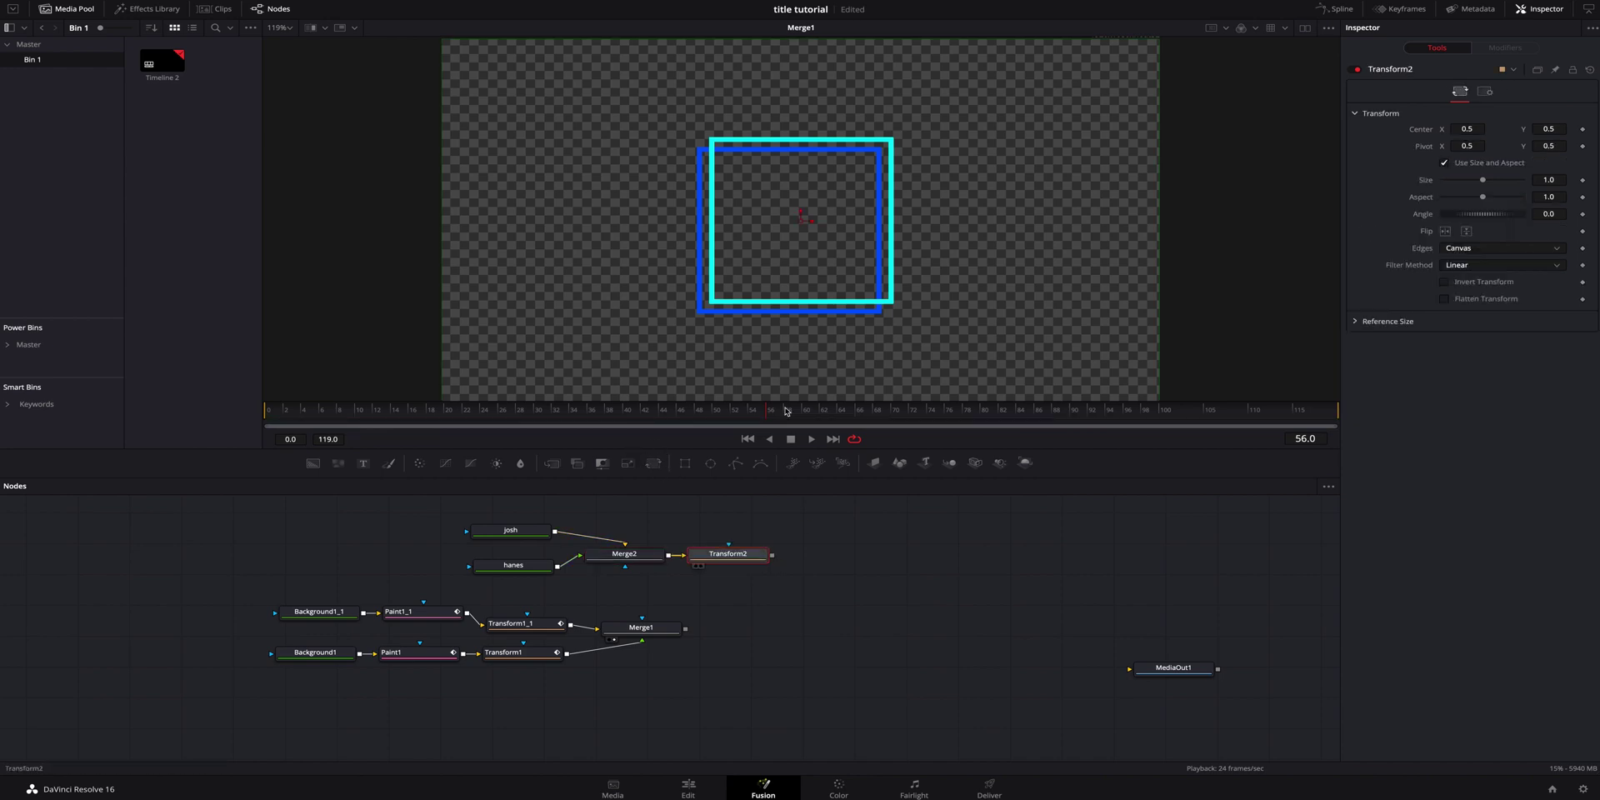
# Add Merge3 layering the Transform2 title over the squares' Merge1 and view it.
pyautogui.click(659, 632)
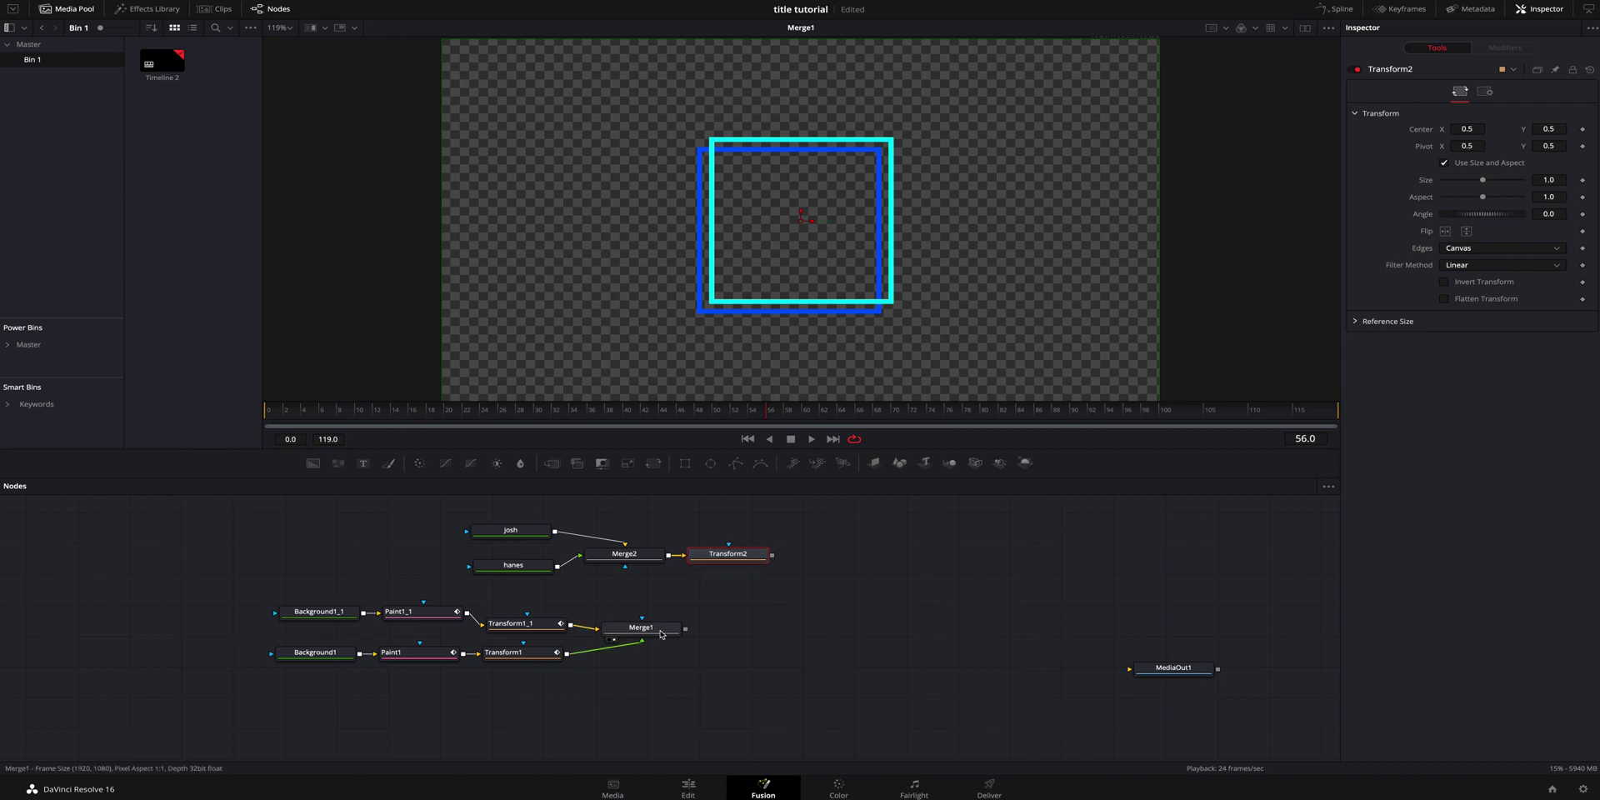
pyautogui.click(756, 556)
pyautogui.click(550, 465)
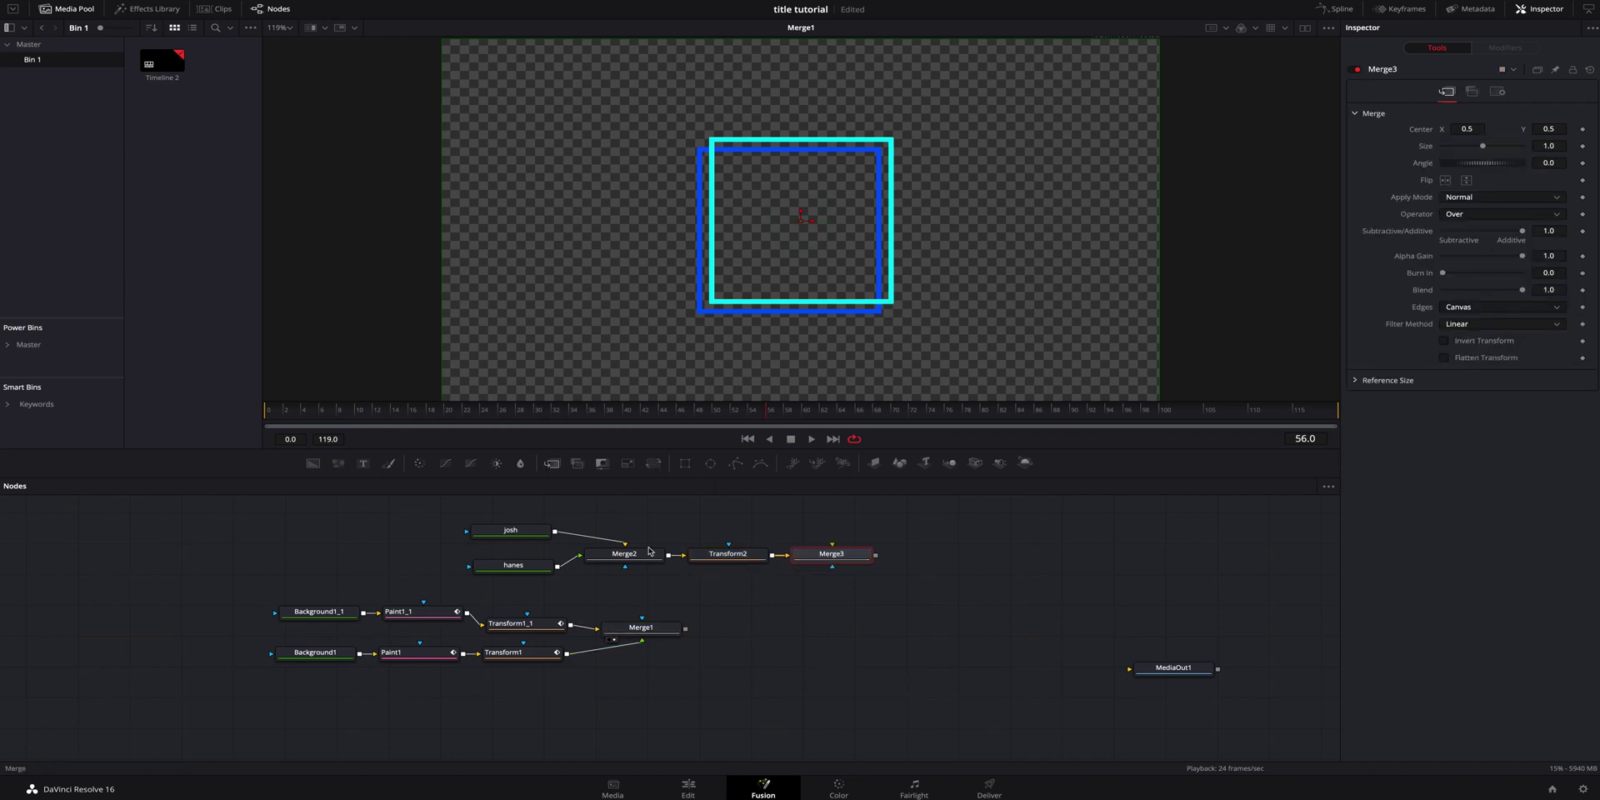
pyautogui.moveTo(819, 560); pyautogui.dragTo(727, 600)
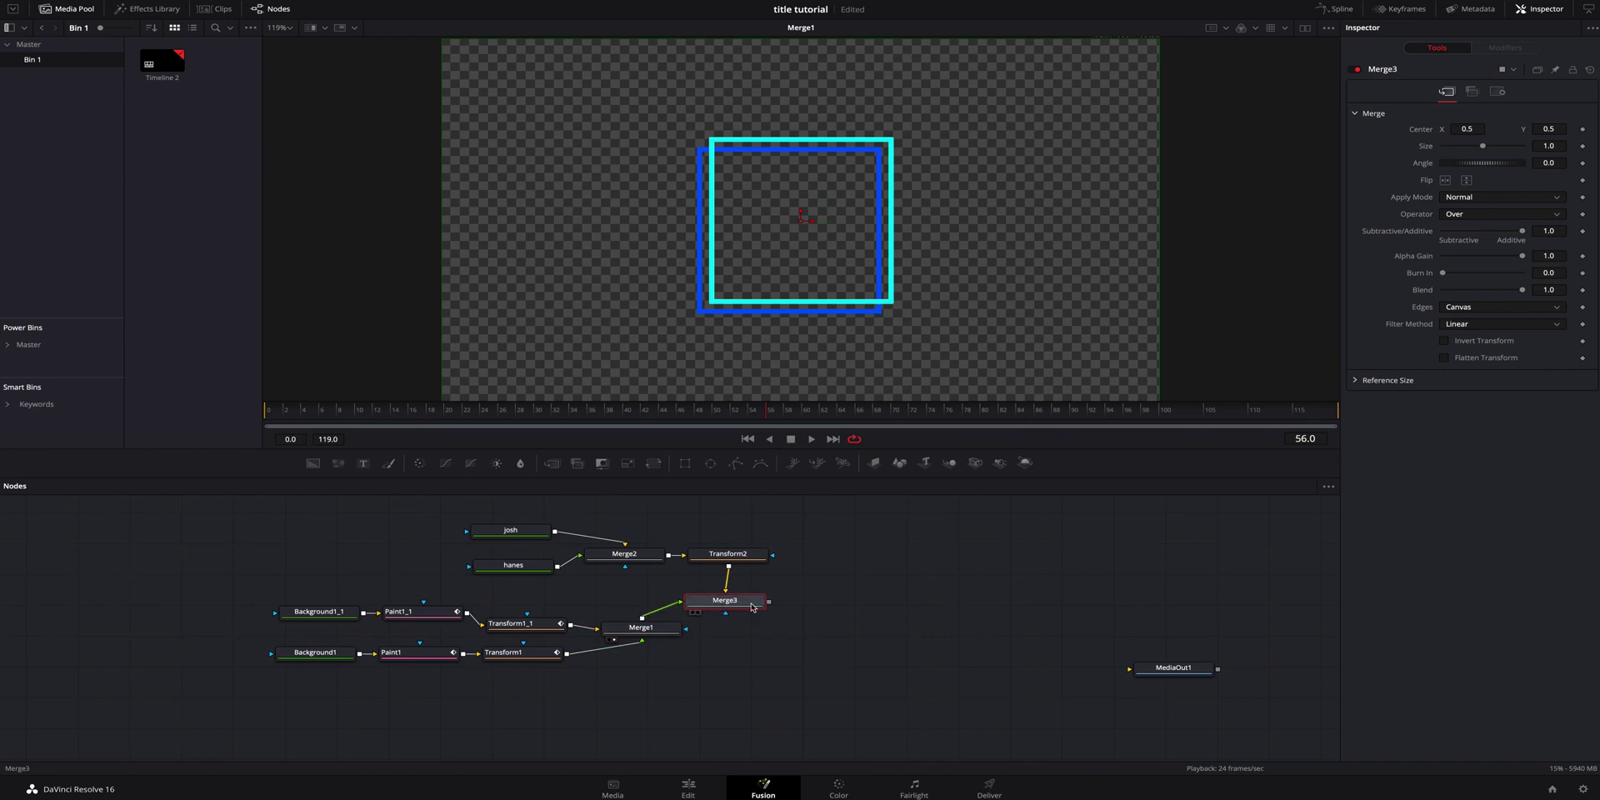
pyautogui.press('1')
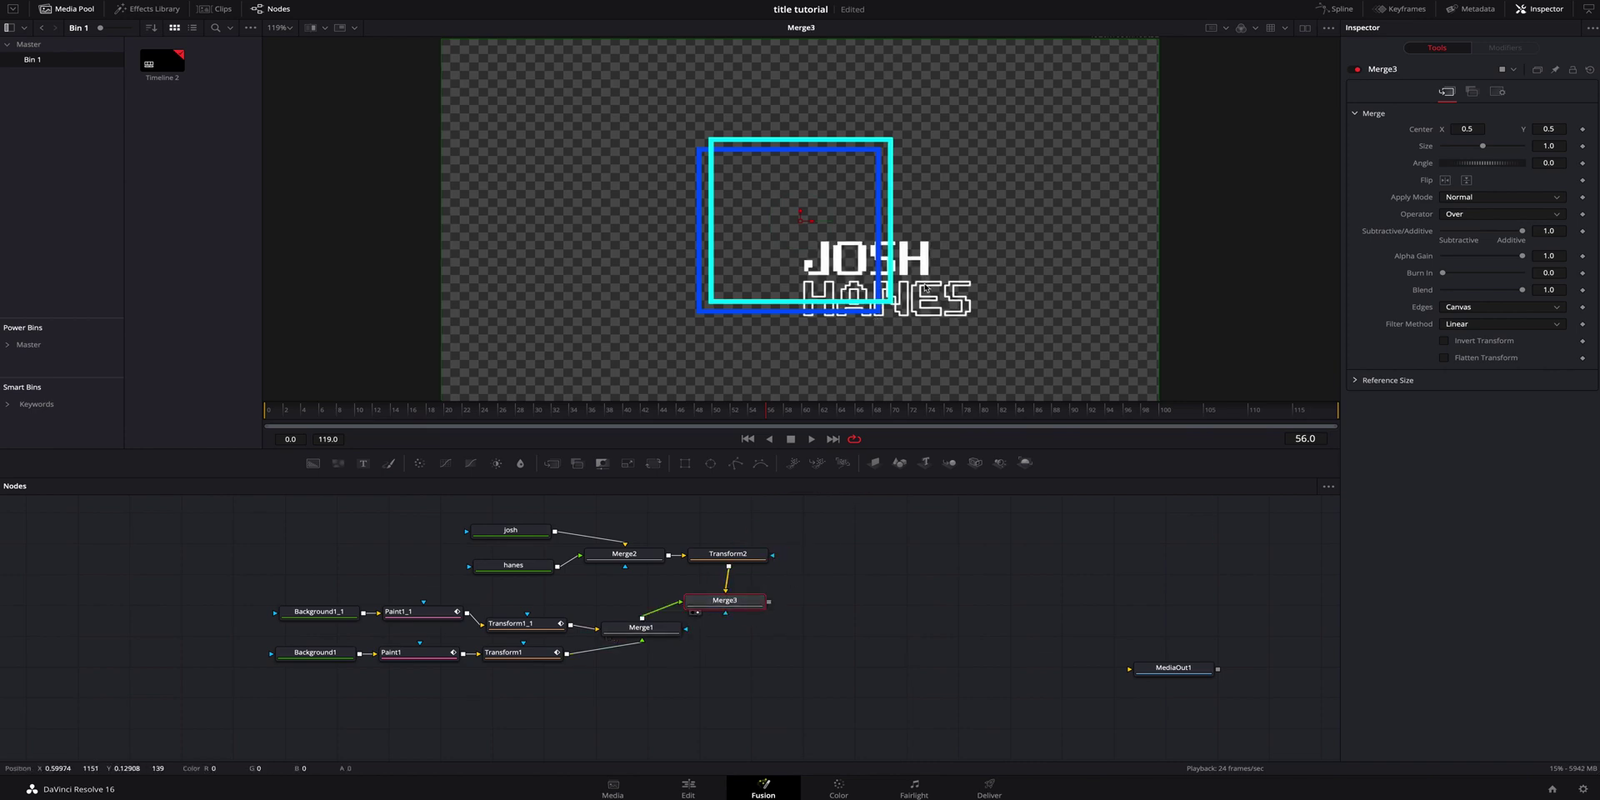
# Shrink the title to size 0.84 and place it in the square's upper left.
pyautogui.click(763, 552)
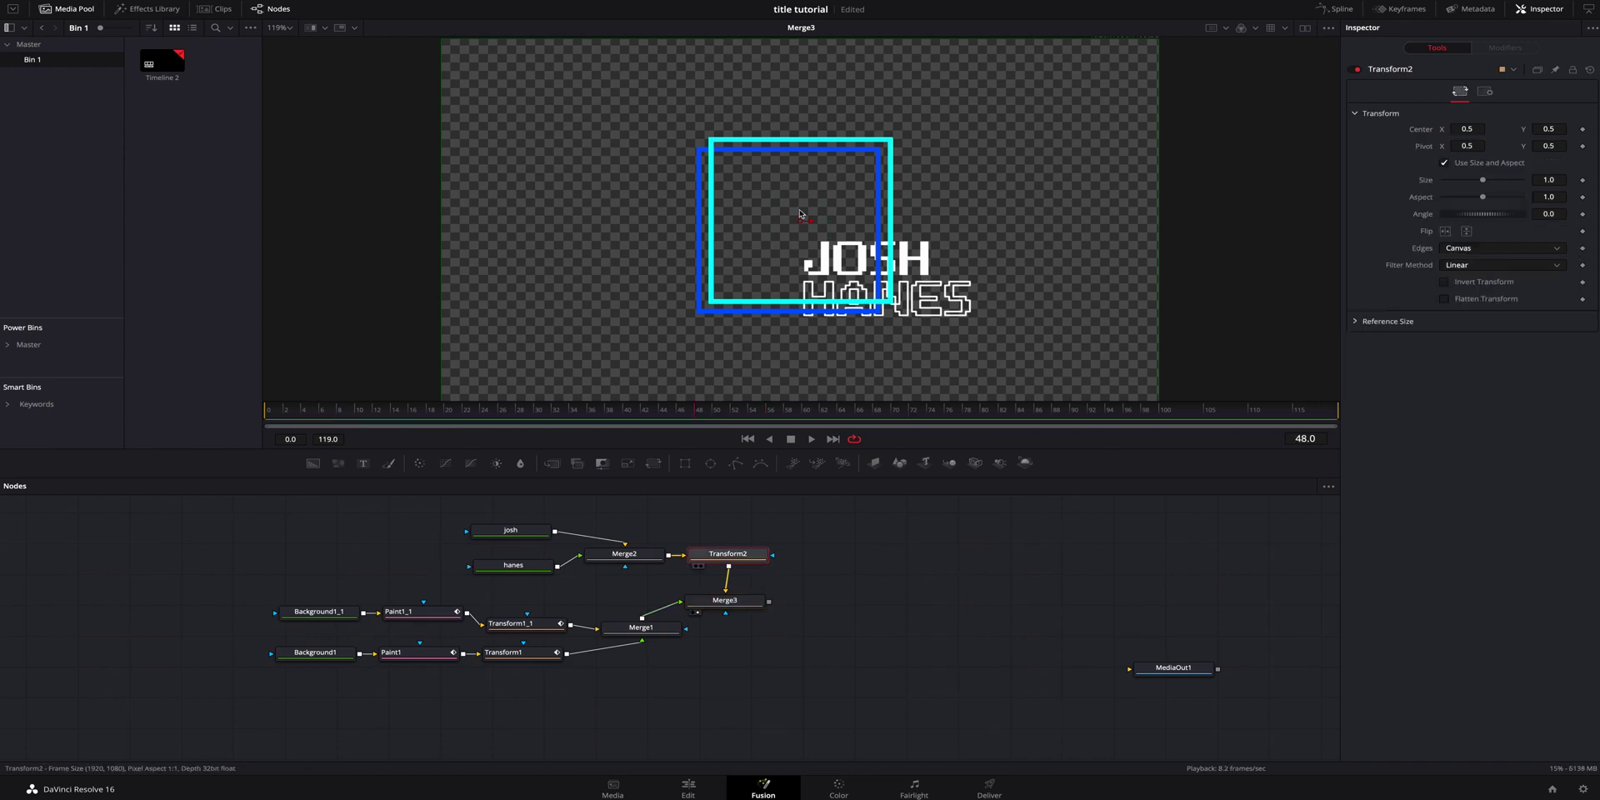
pyautogui.moveTo(800, 214); pyautogui.dragTo(726, 194)
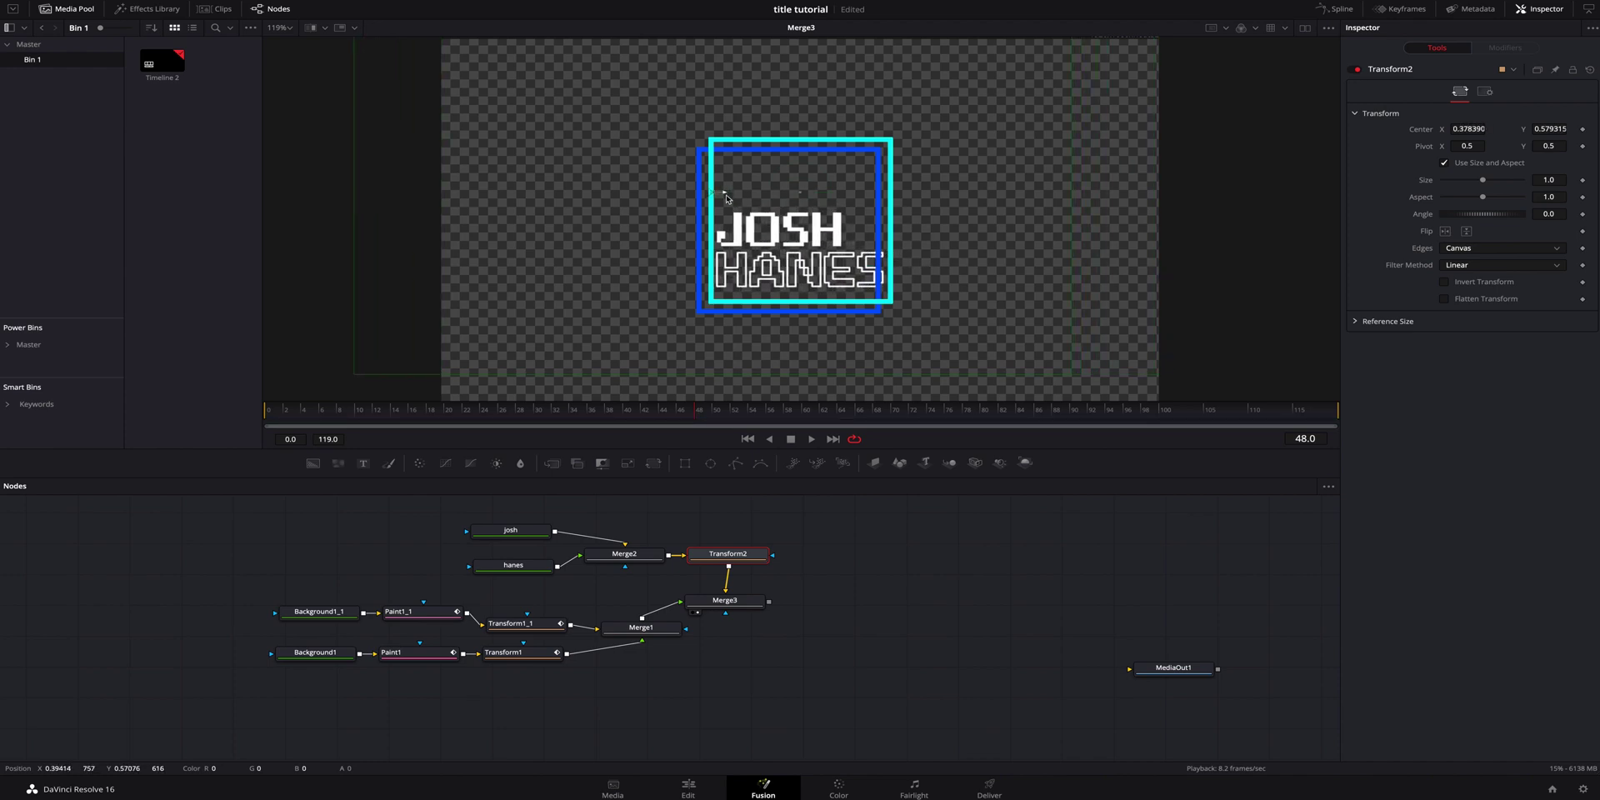
pyautogui.moveTo(1472, 187); pyautogui.dragTo(1235, 191)
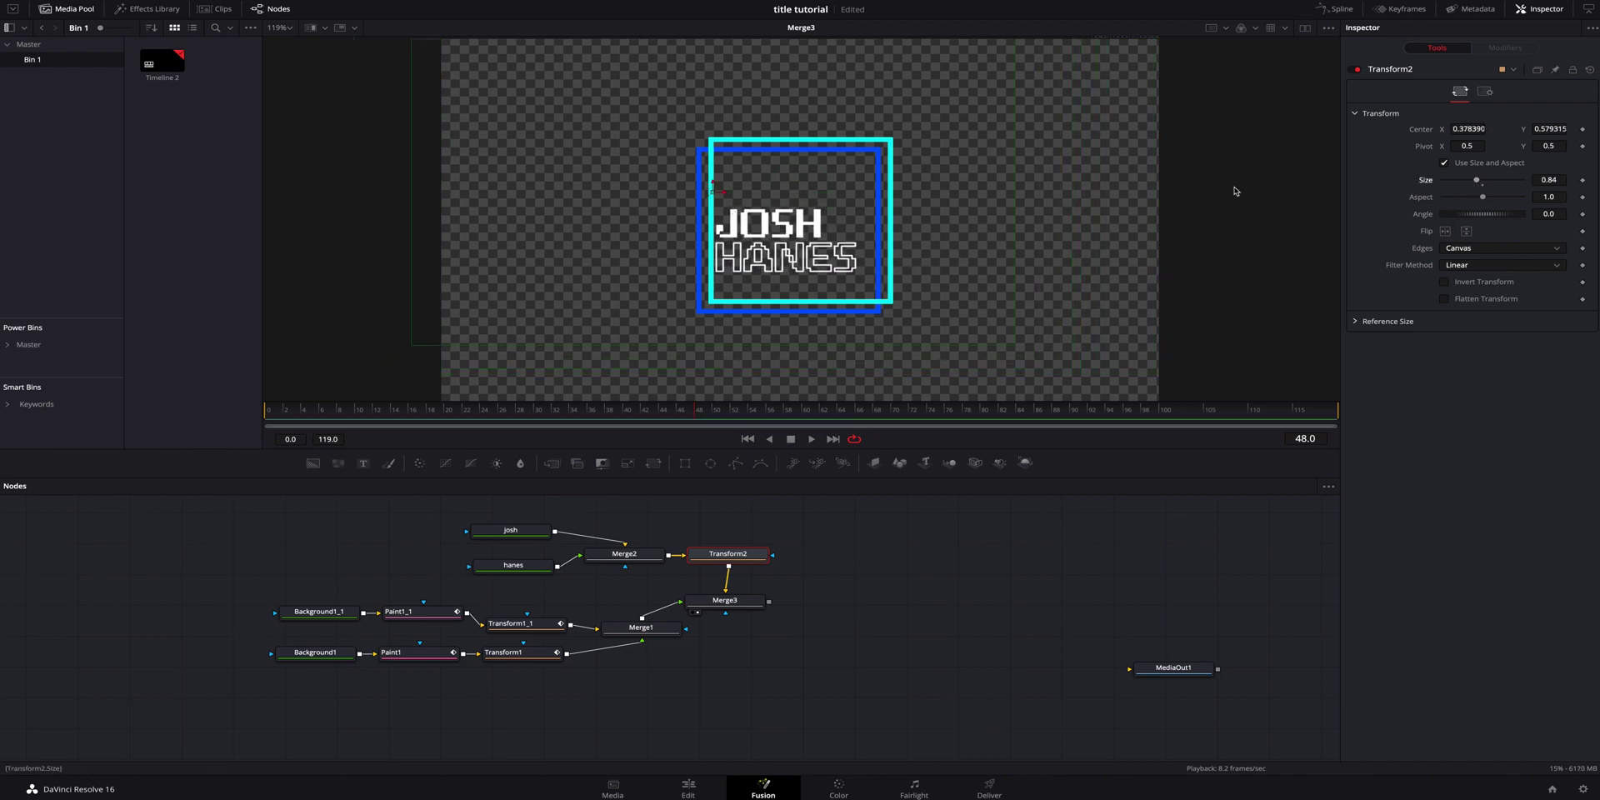
pyautogui.moveTo(713, 185); pyautogui.dragTo(713, 142)
pyautogui.moveTo(729, 150); pyautogui.dragTo(719, 133)
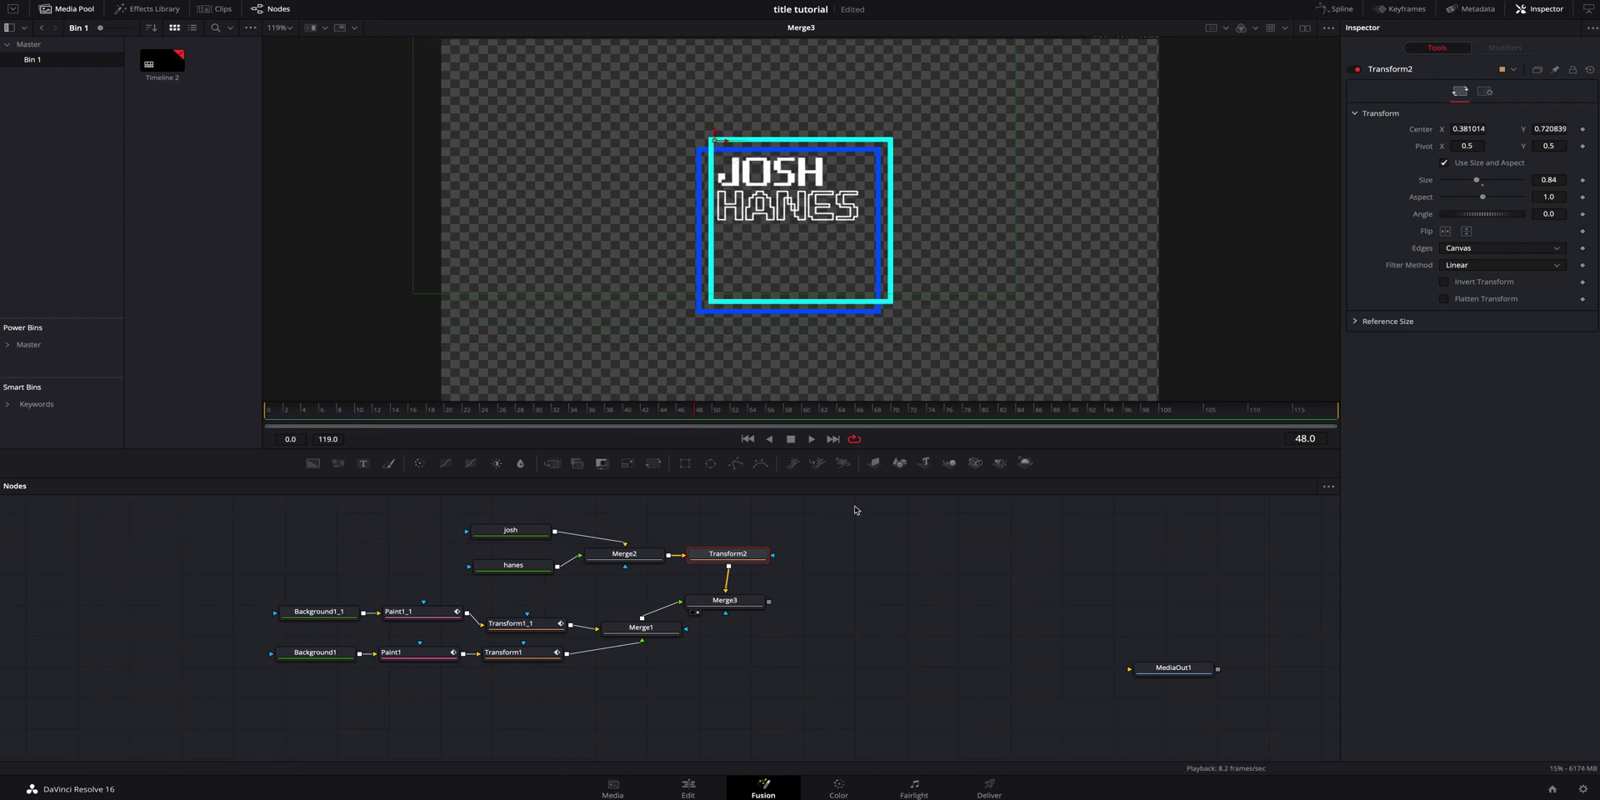
pyautogui.moveTo(690, 415); pyautogui.dragTo(685, 415)
# Keyframe Transform2's Size and Angle at frame 46, tilt to angle 1.4 at frame 40, and open Spline.
pyautogui.click(1582, 180)
pyautogui.click(1583, 213)
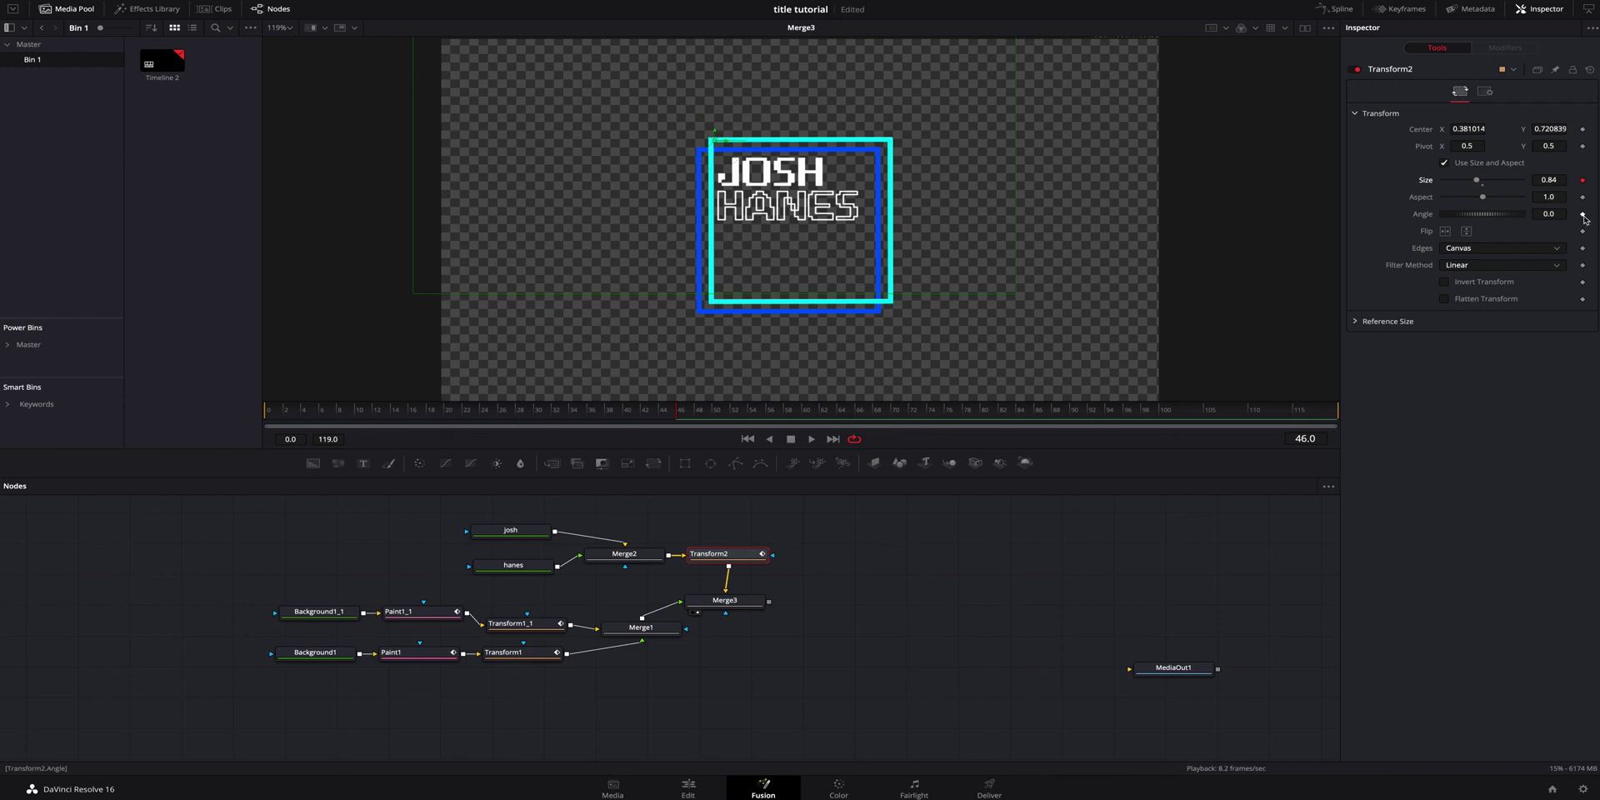
pyautogui.moveTo(667, 414); pyautogui.dragTo(631, 418)
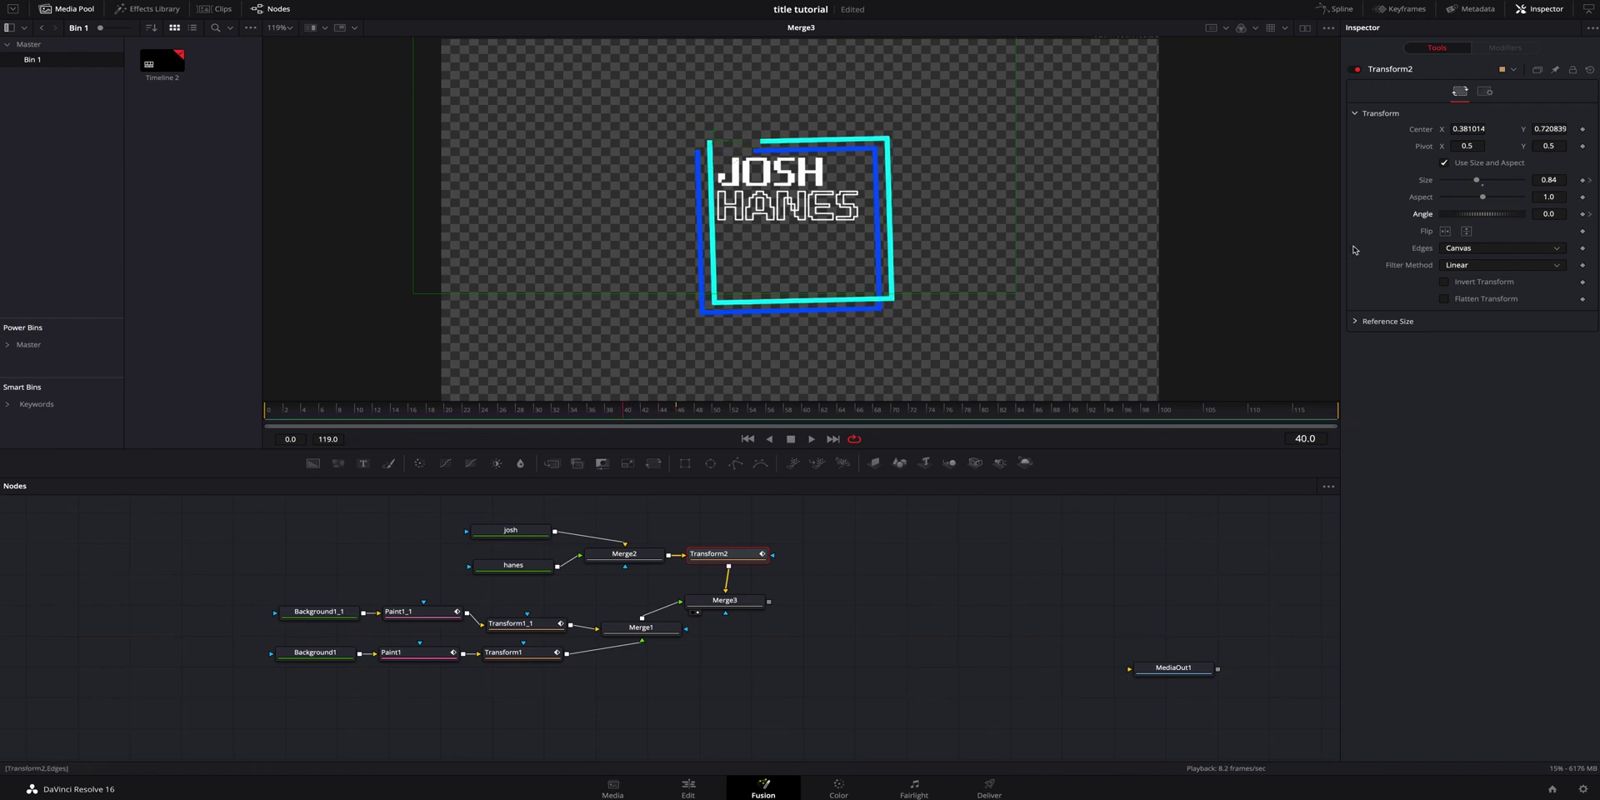
pyautogui.moveTo(1529, 219); pyautogui.dragTo(1540, 182)
pyautogui.press('space')
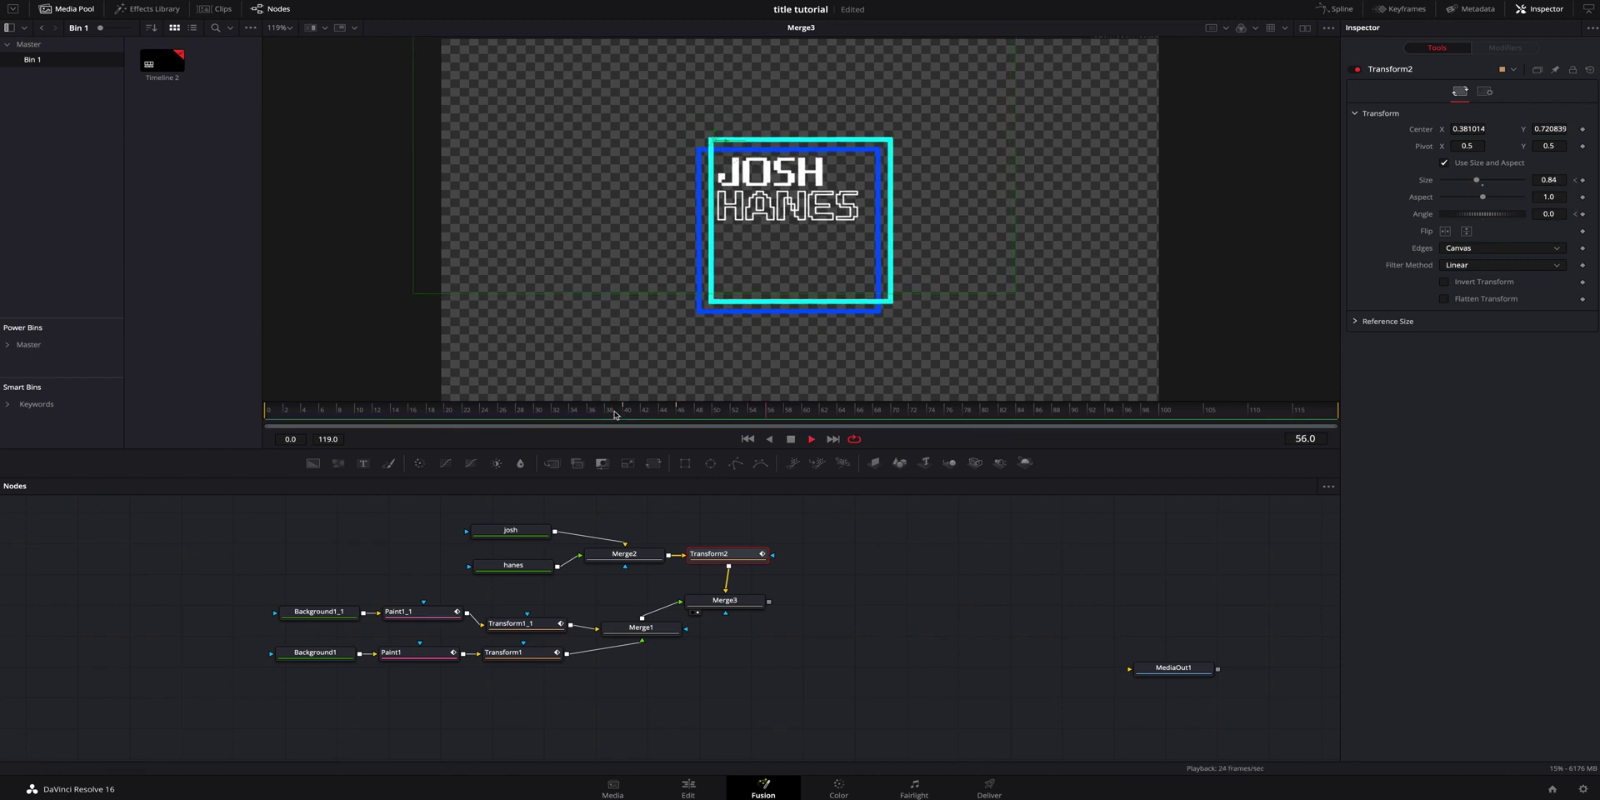
pyautogui.moveTo(633, 414); pyautogui.dragTo(678, 417)
pyautogui.click(1334, 8)
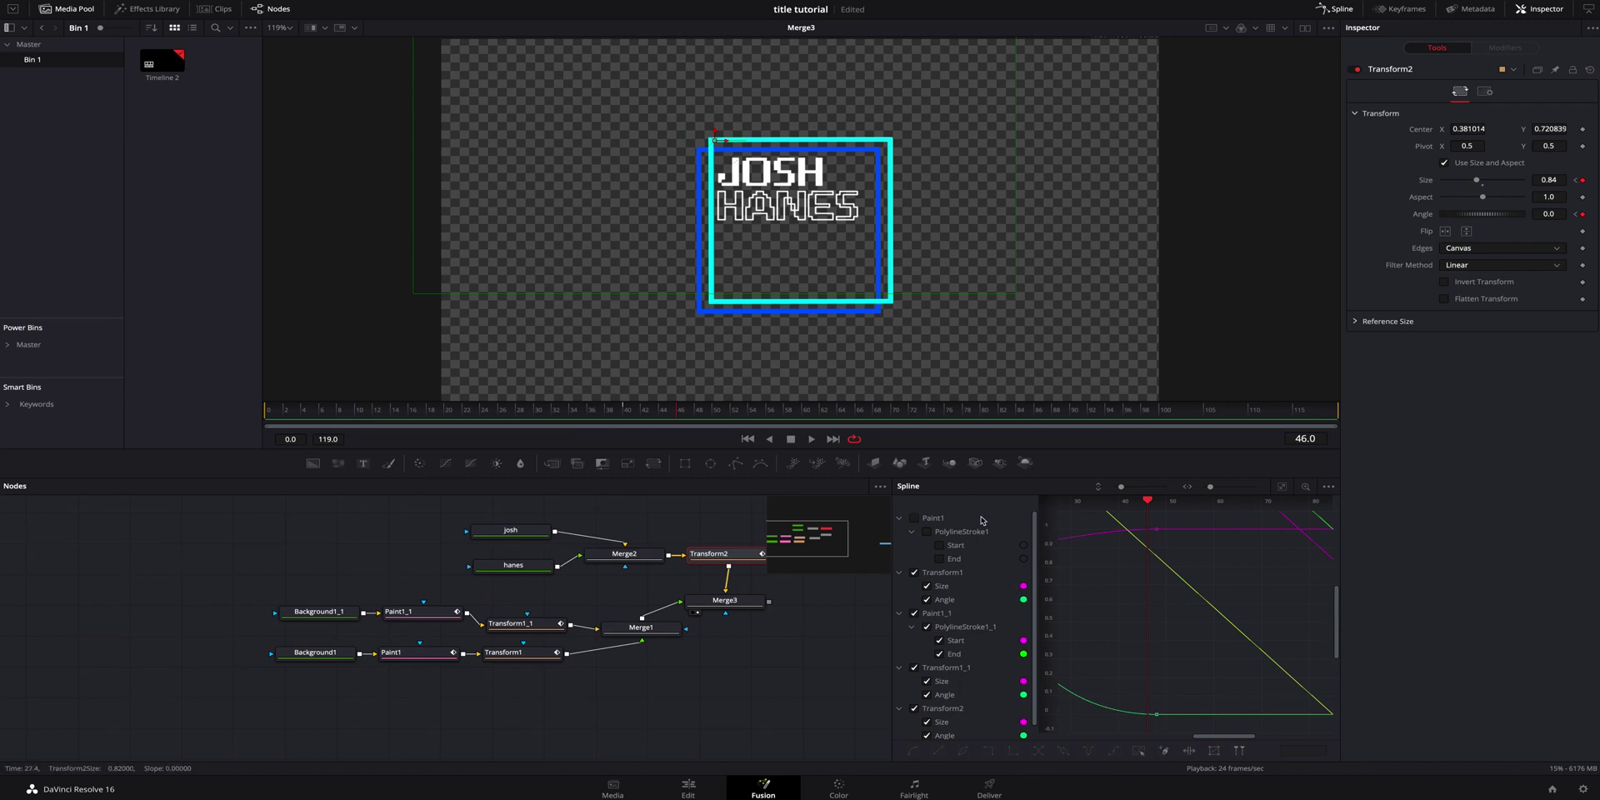
# Hide the Transform1, Paint1_1 and Transform1_1 curves and select Transform2's Size and Angle keyframes.
pyautogui.click(915, 573)
pyautogui.click(914, 613)
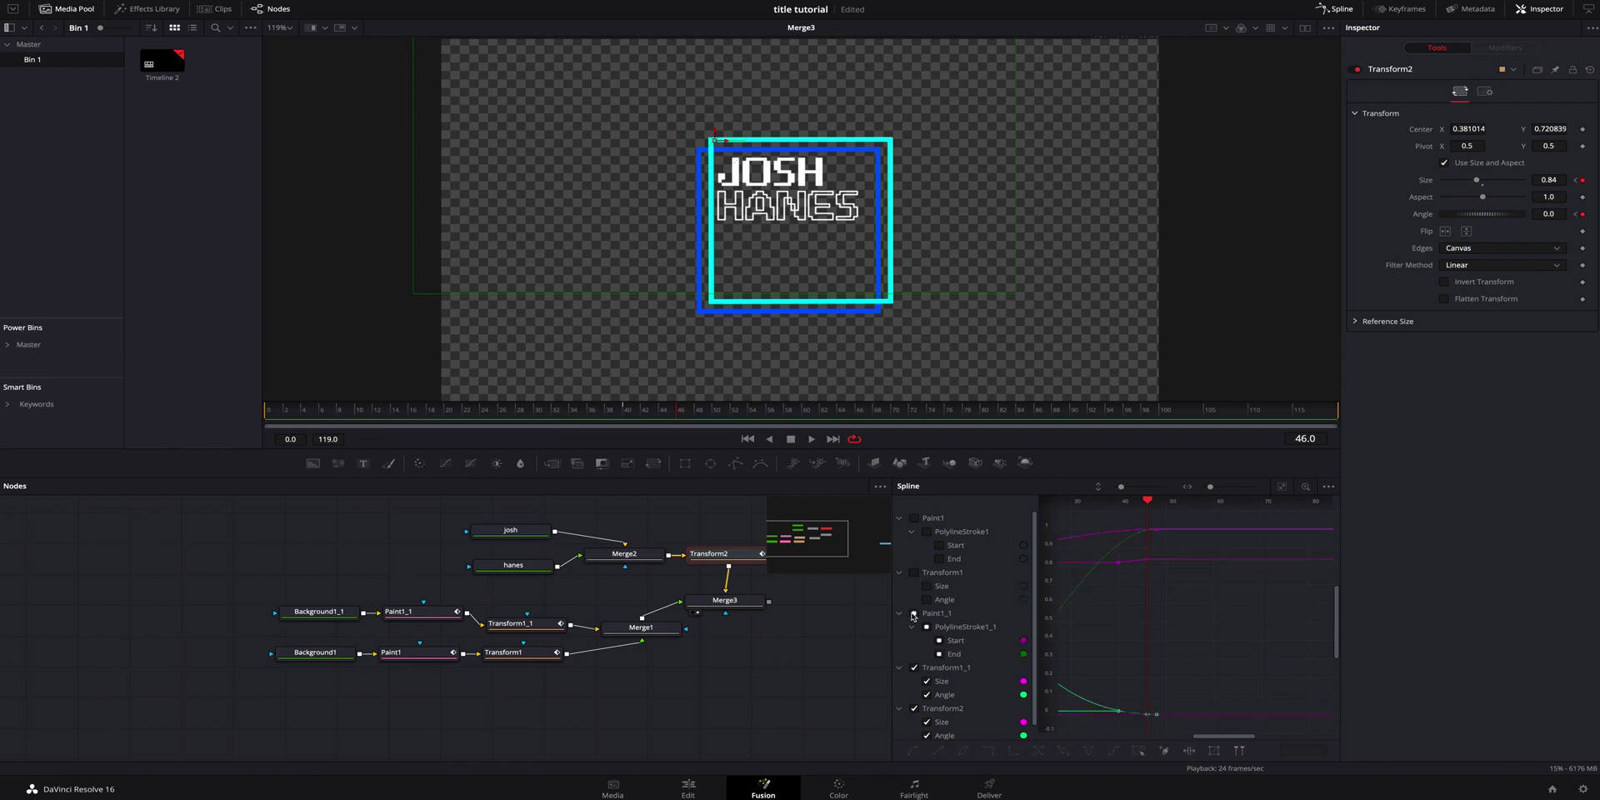
pyautogui.click(914, 668)
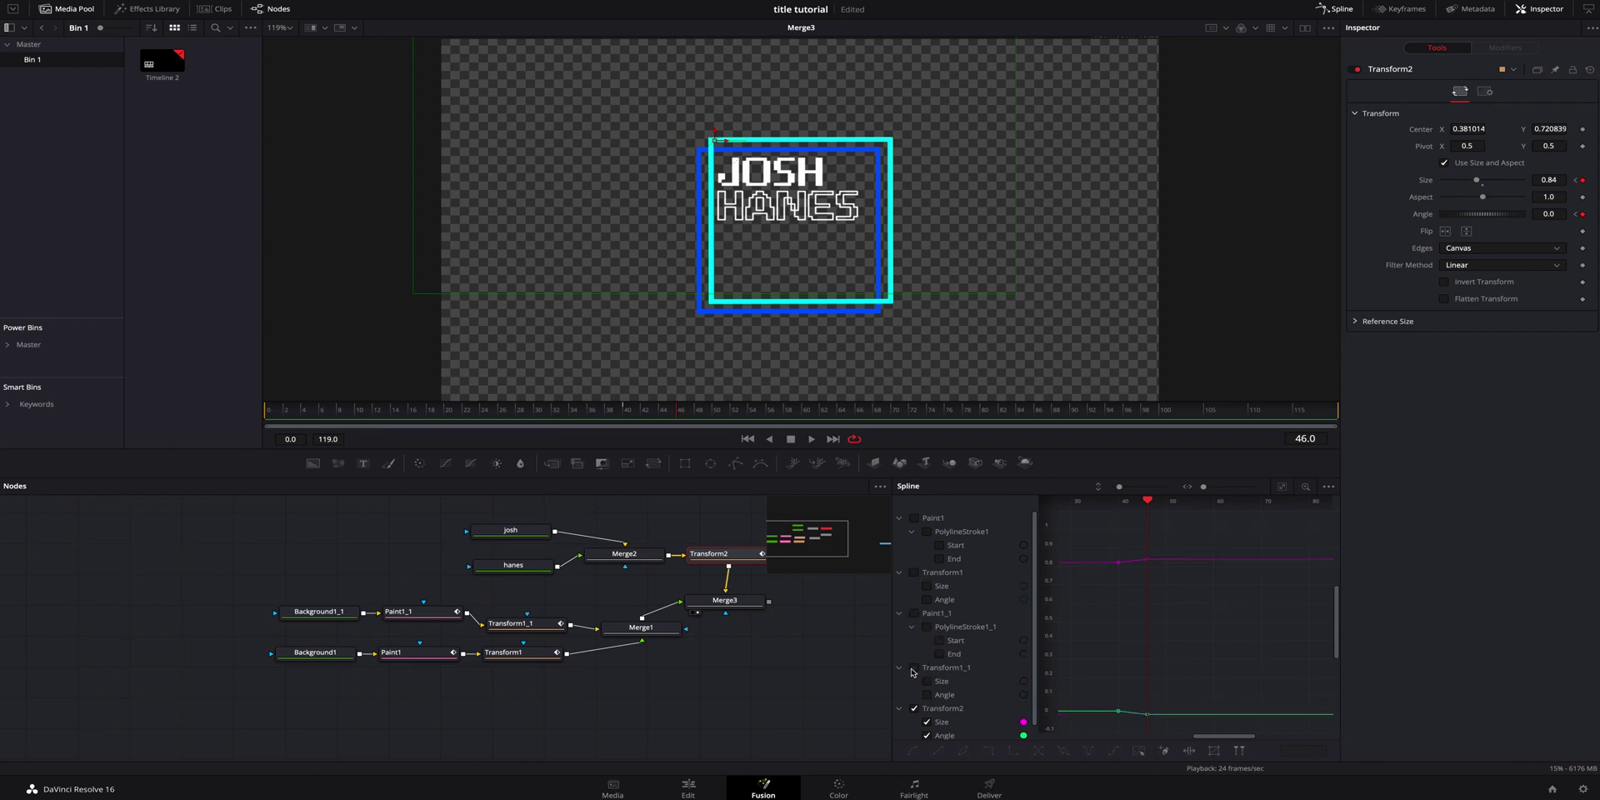
pyautogui.scroll(-1, 955, 715)
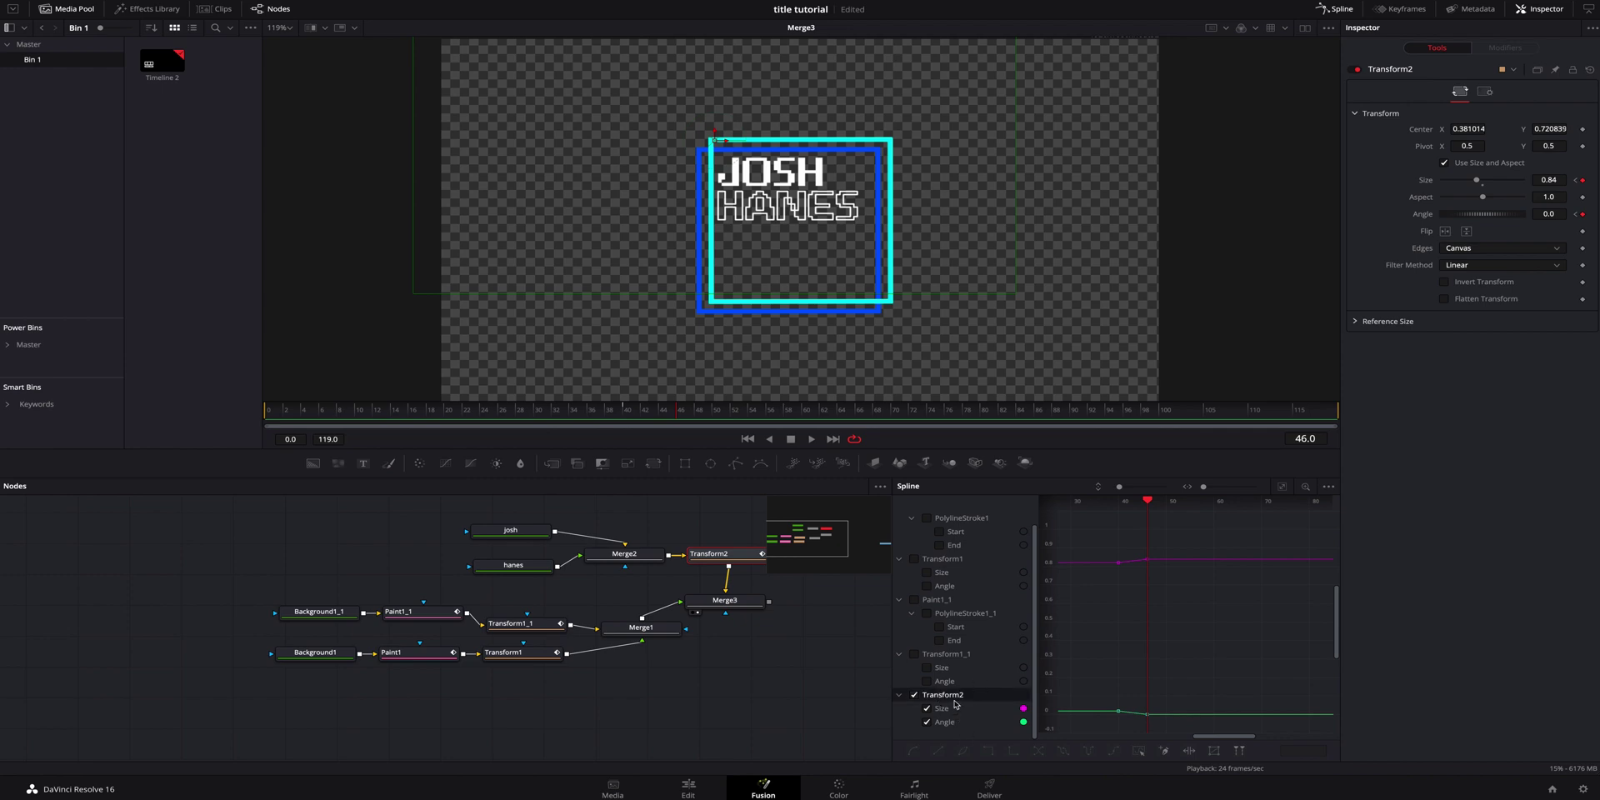
pyautogui.click(1281, 486)
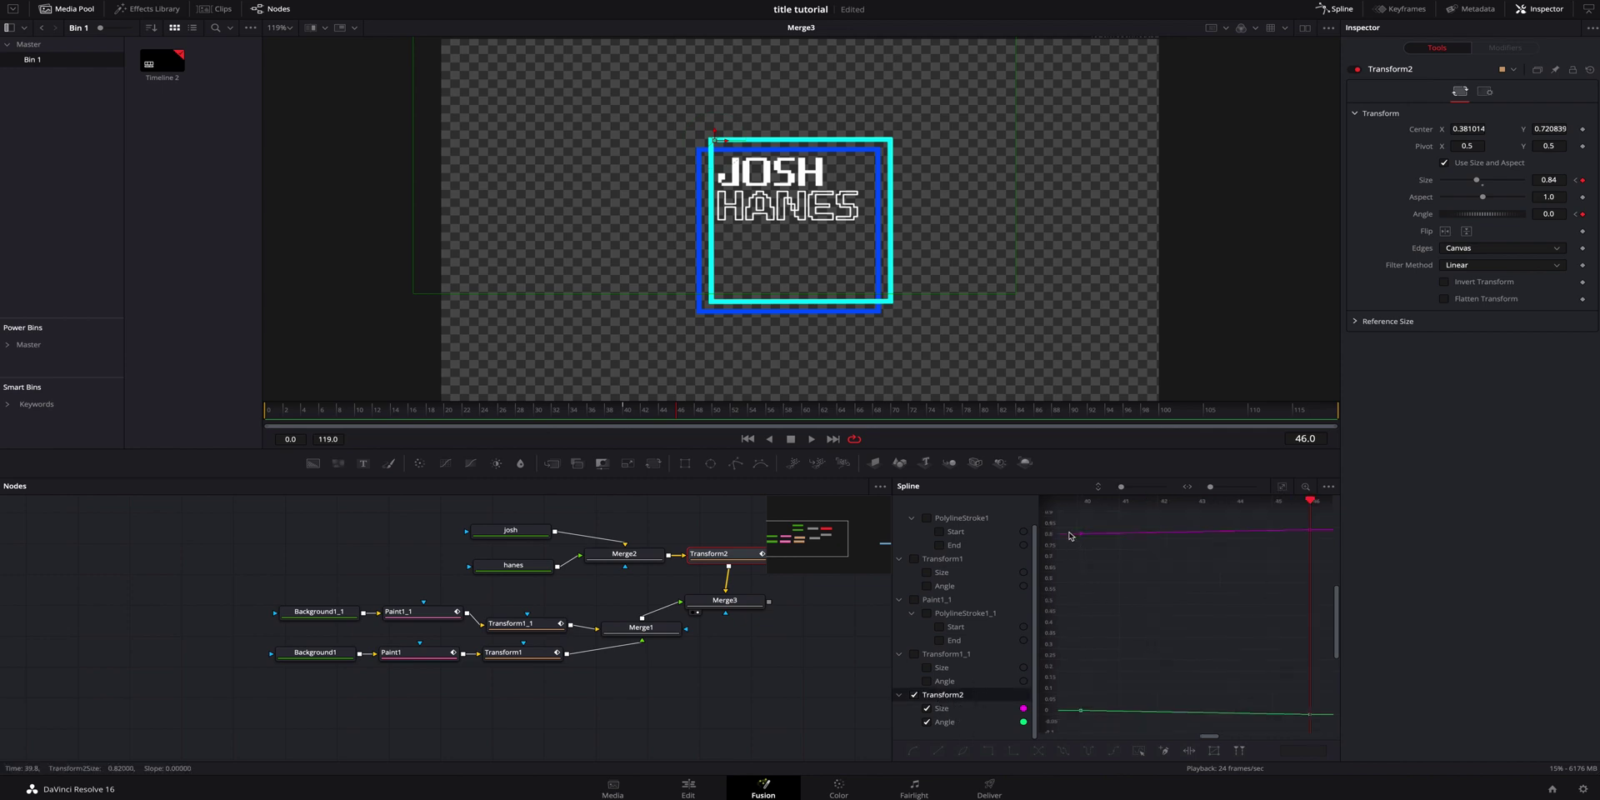
pyautogui.moveTo(1064, 520); pyautogui.dragTo(1328, 735)
# Close the Spline graph, return to frame 40, and show the josh text node's settings.
pyautogui.press('[')
pyautogui.hotkey('shift', 'F8')
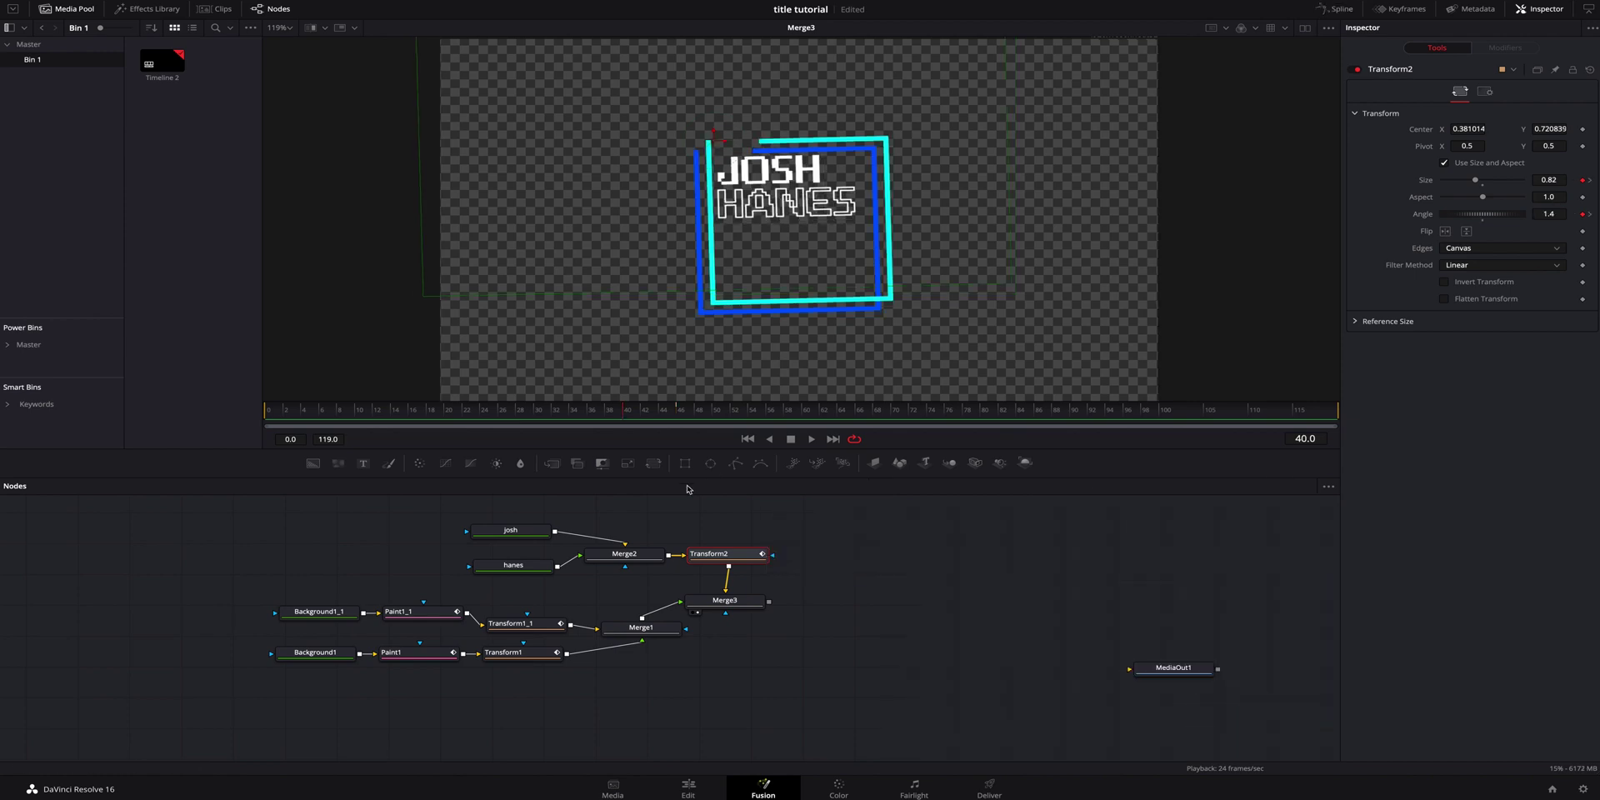
pyautogui.click(529, 530)
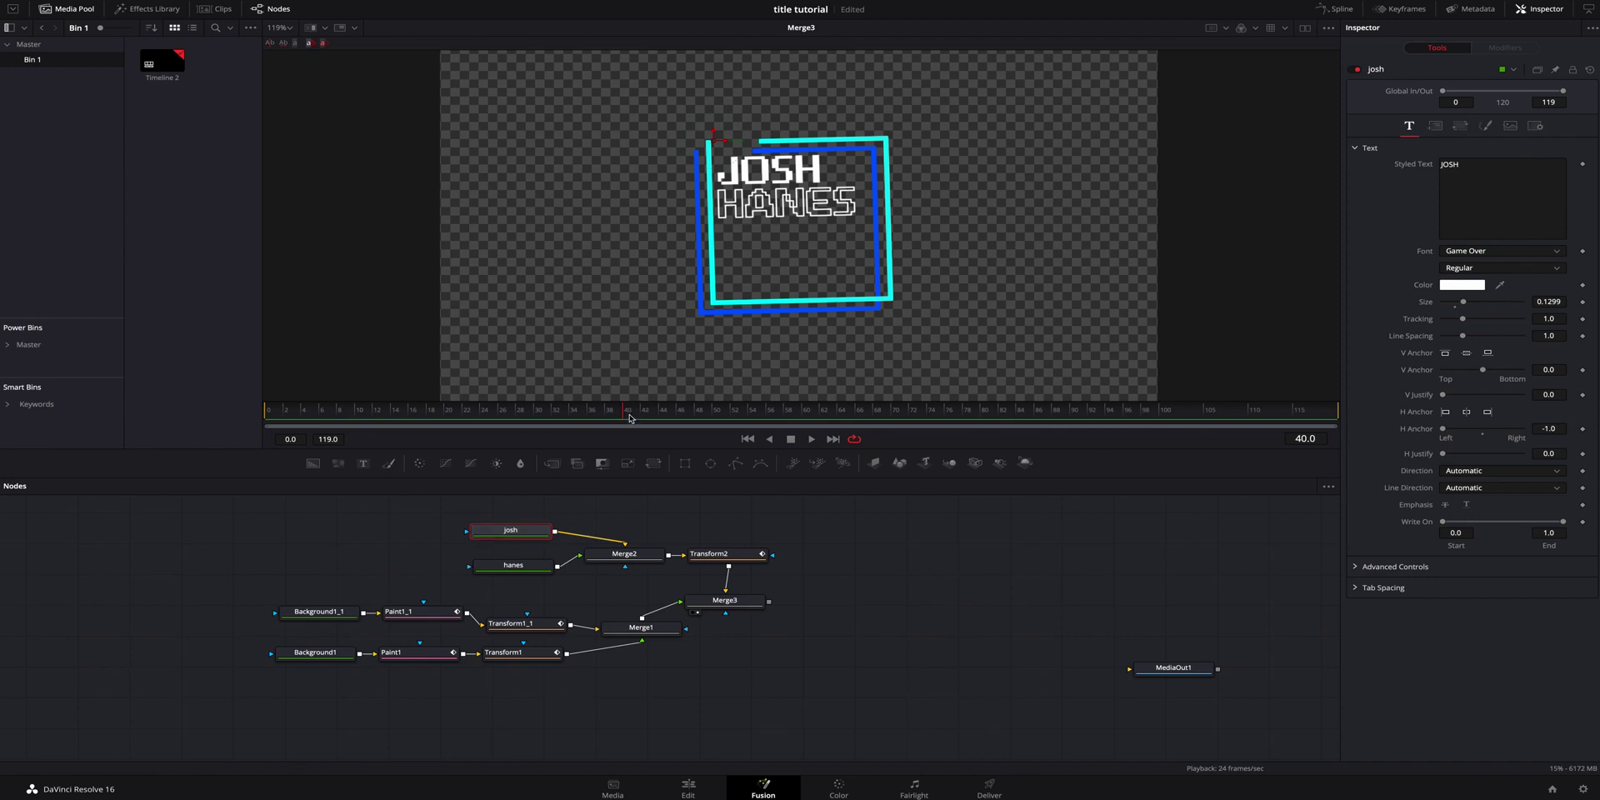
# Keyframe JOSH's Write On End at frames 40 and 44, with End 0 at 40.
pyautogui.click(1583, 525)
pyautogui.moveTo(638, 414); pyautogui.dragTo(664, 417)
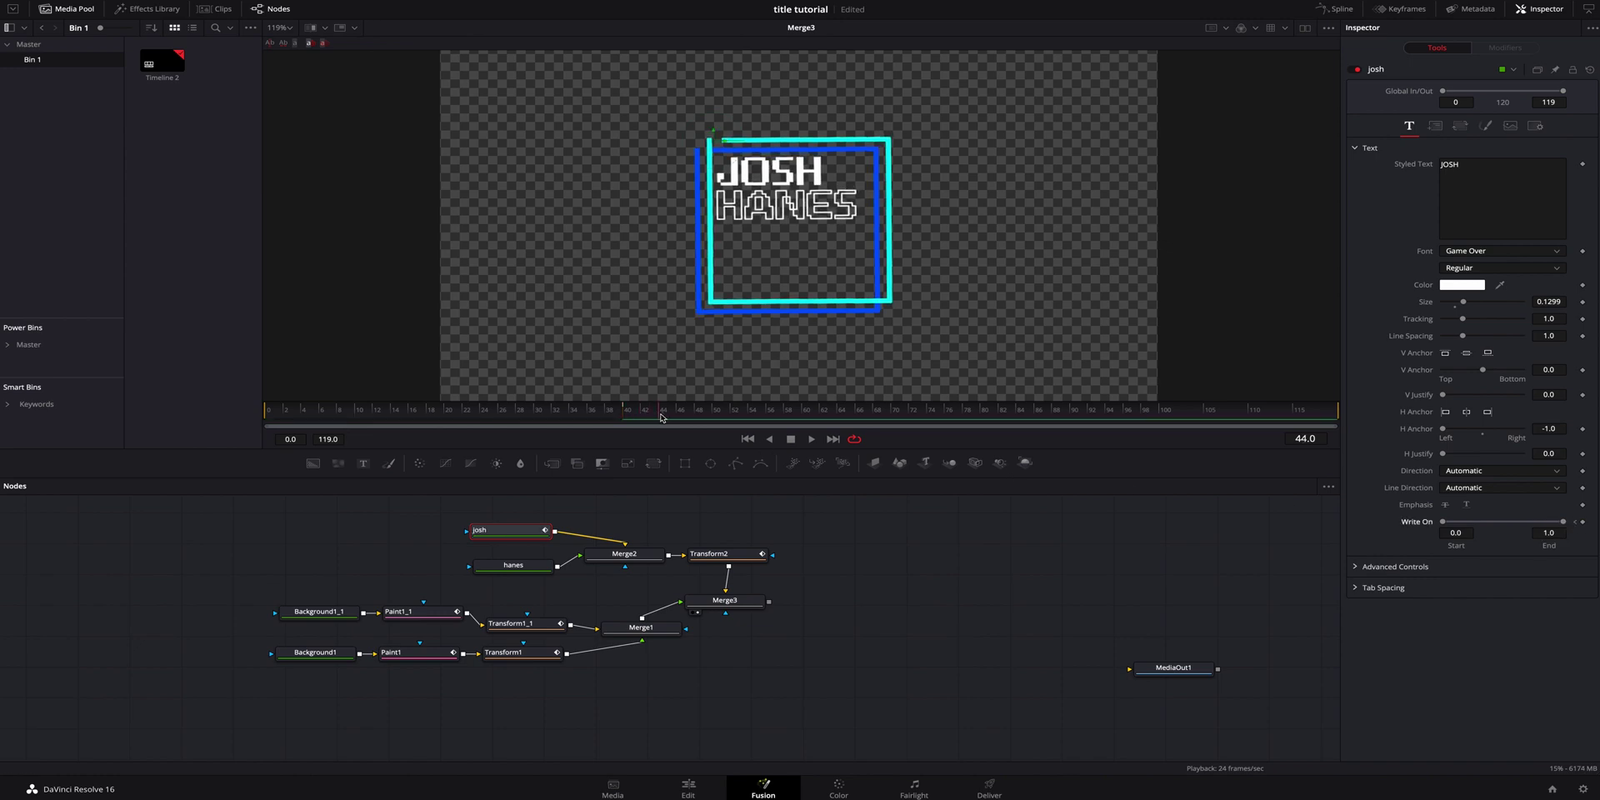
pyautogui.click(1583, 521)
pyautogui.moveTo(658, 410); pyautogui.dragTo(627, 412)
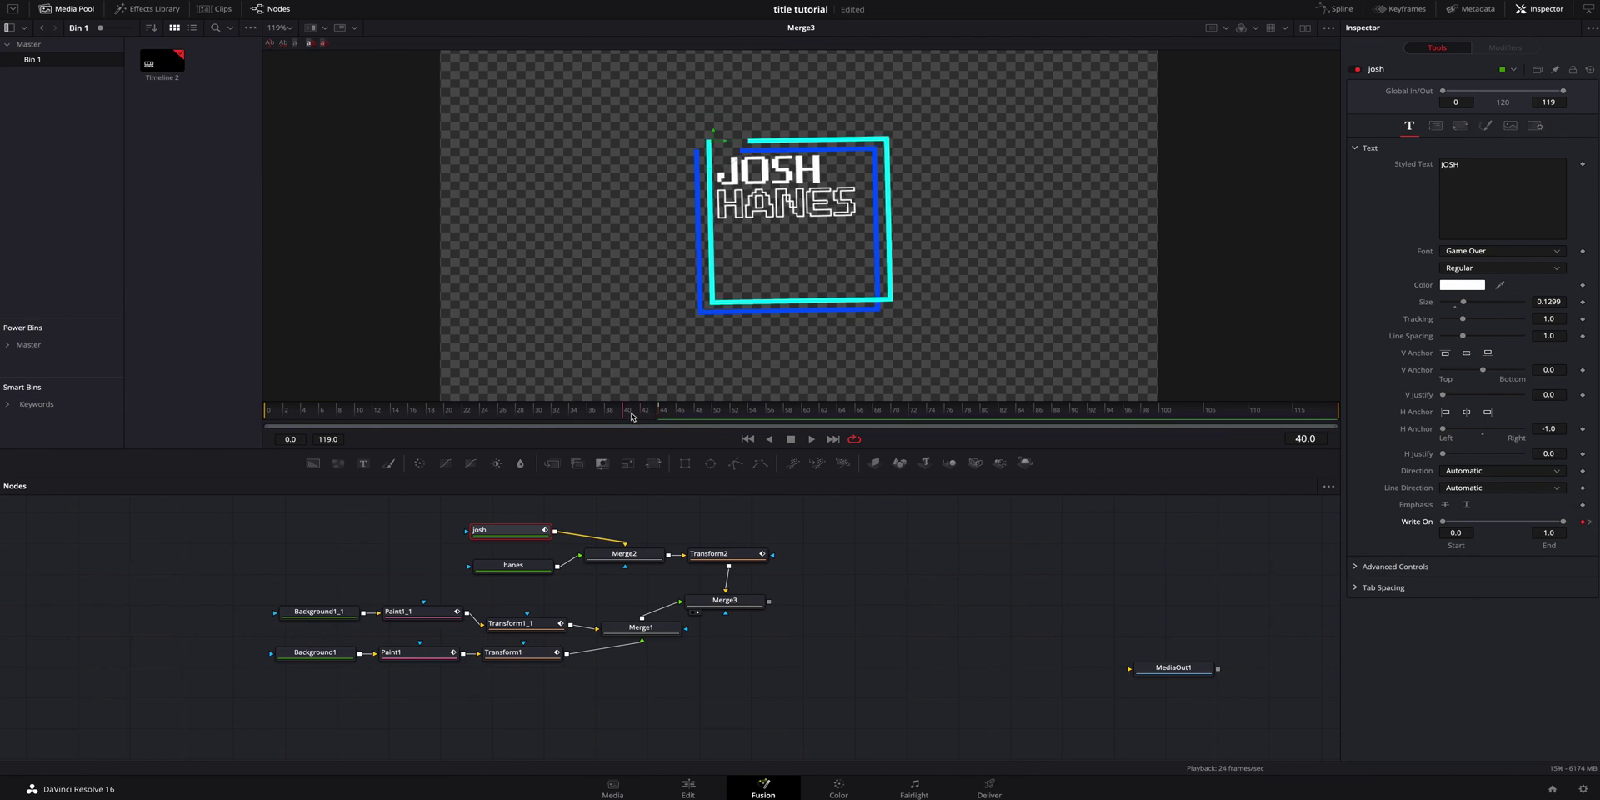
pyautogui.moveTo(1563, 523); pyautogui.dragTo(1441, 526)
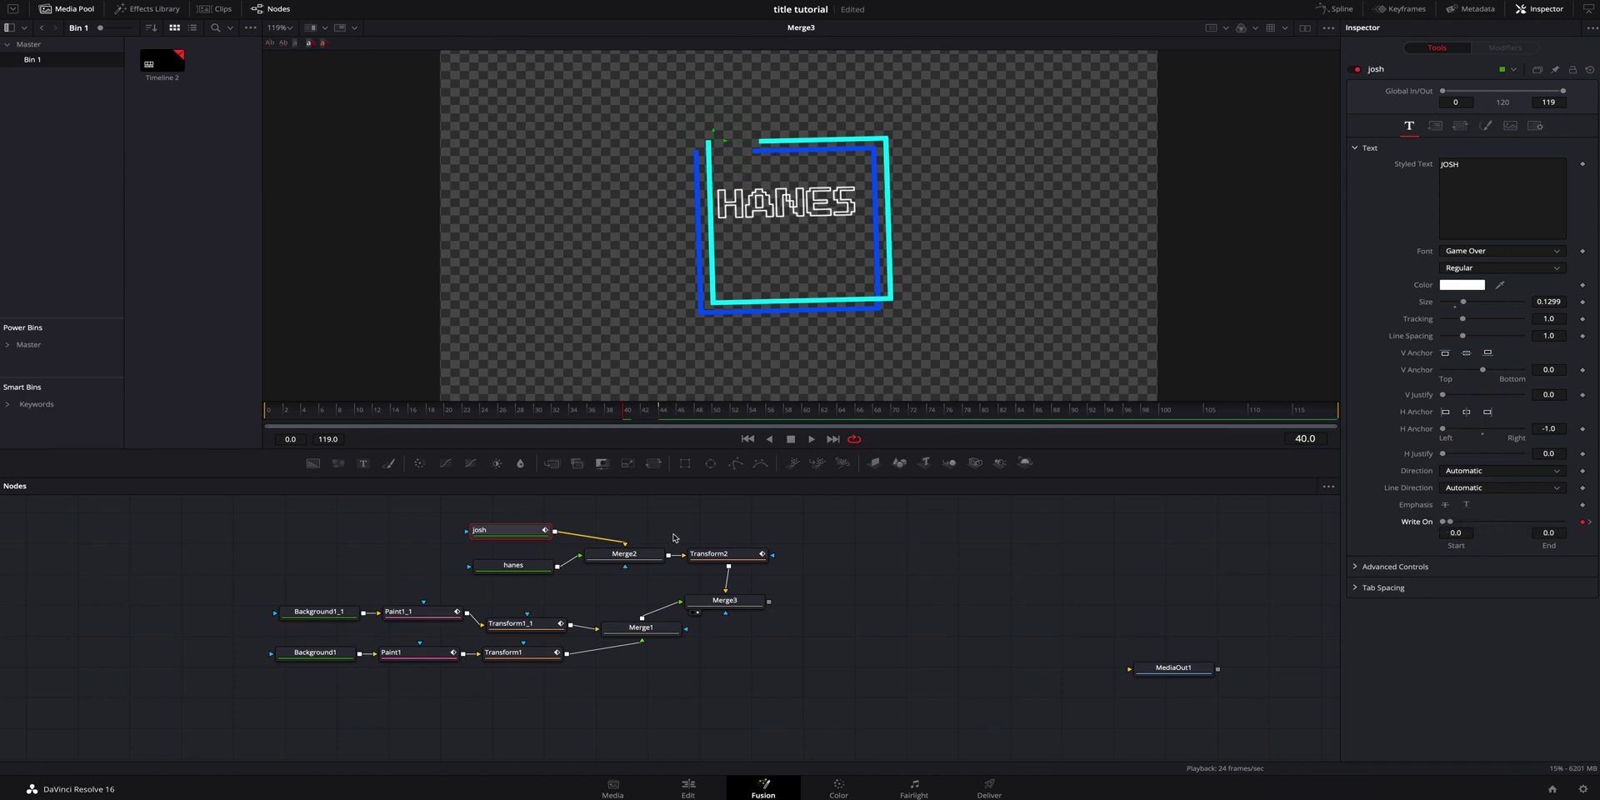
# On the hanes text, keyframe Write On End at 41 and 45, with End 0 at 41.
pyautogui.click(513, 565)
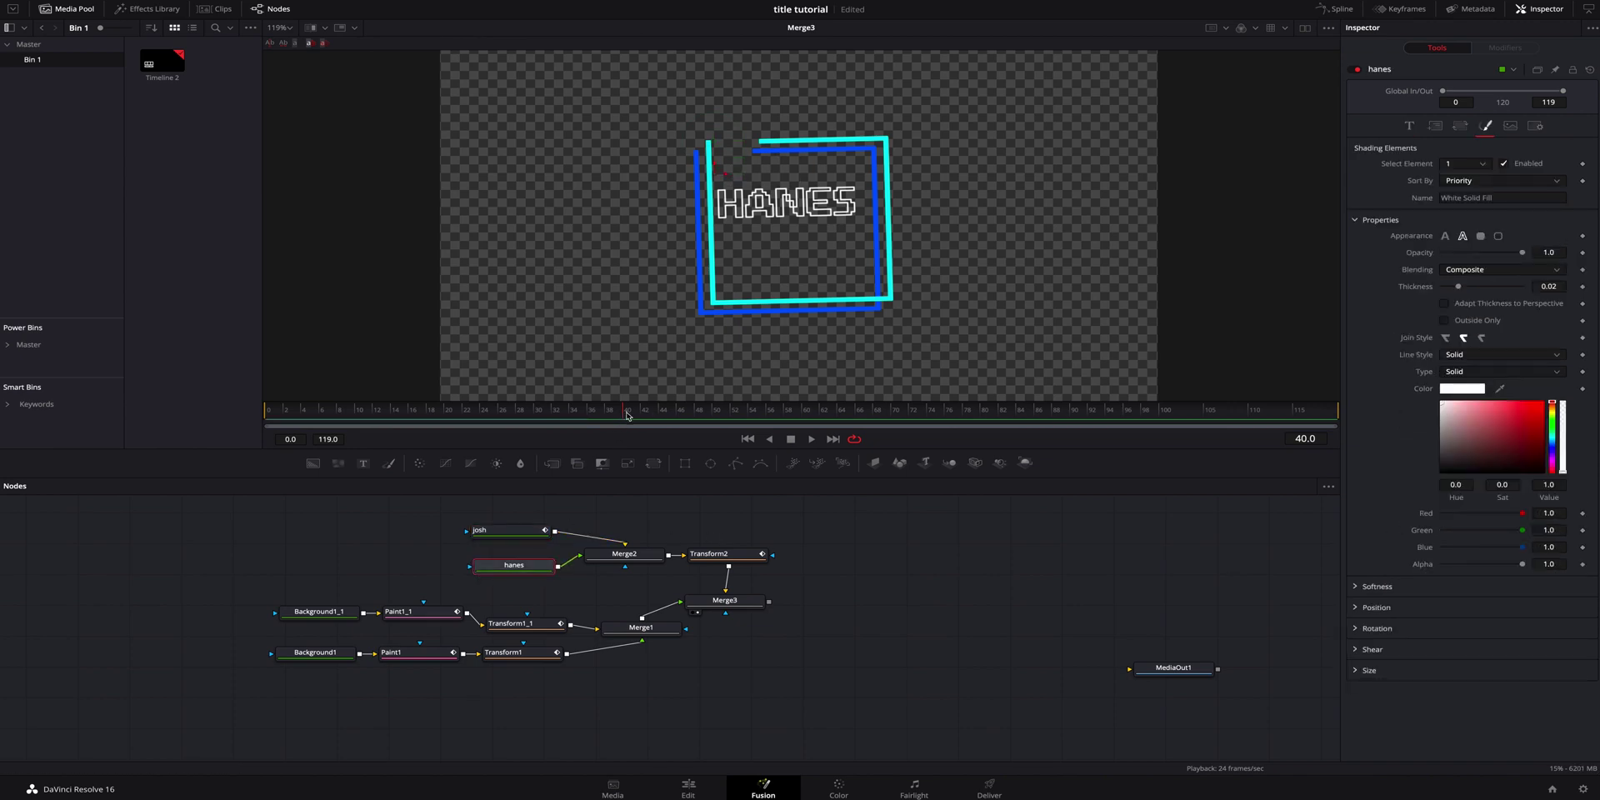
pyautogui.moveTo(629, 415); pyautogui.dragTo(634, 416)
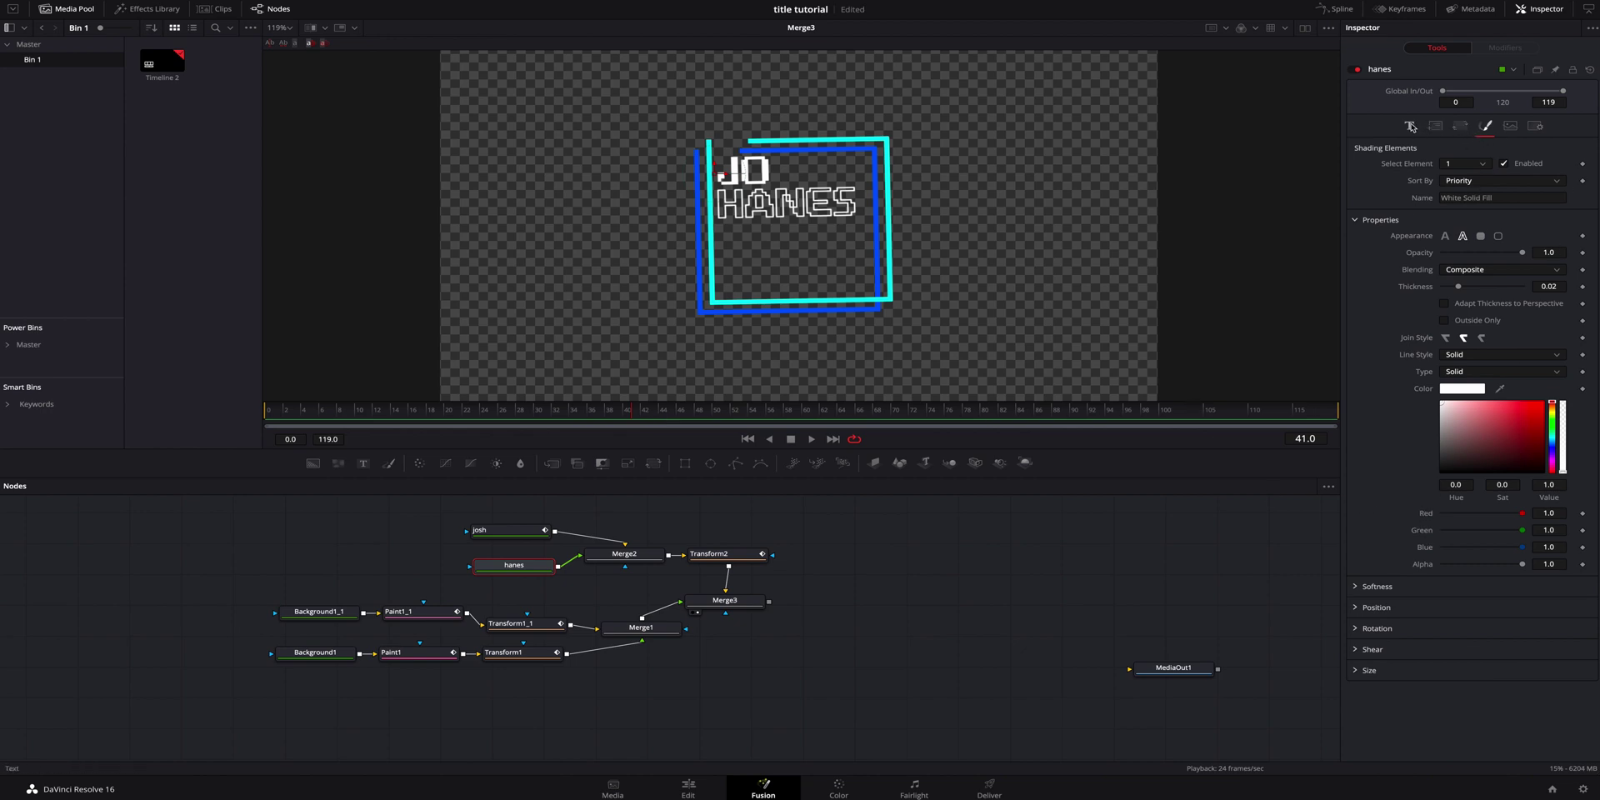
pyautogui.click(1409, 125)
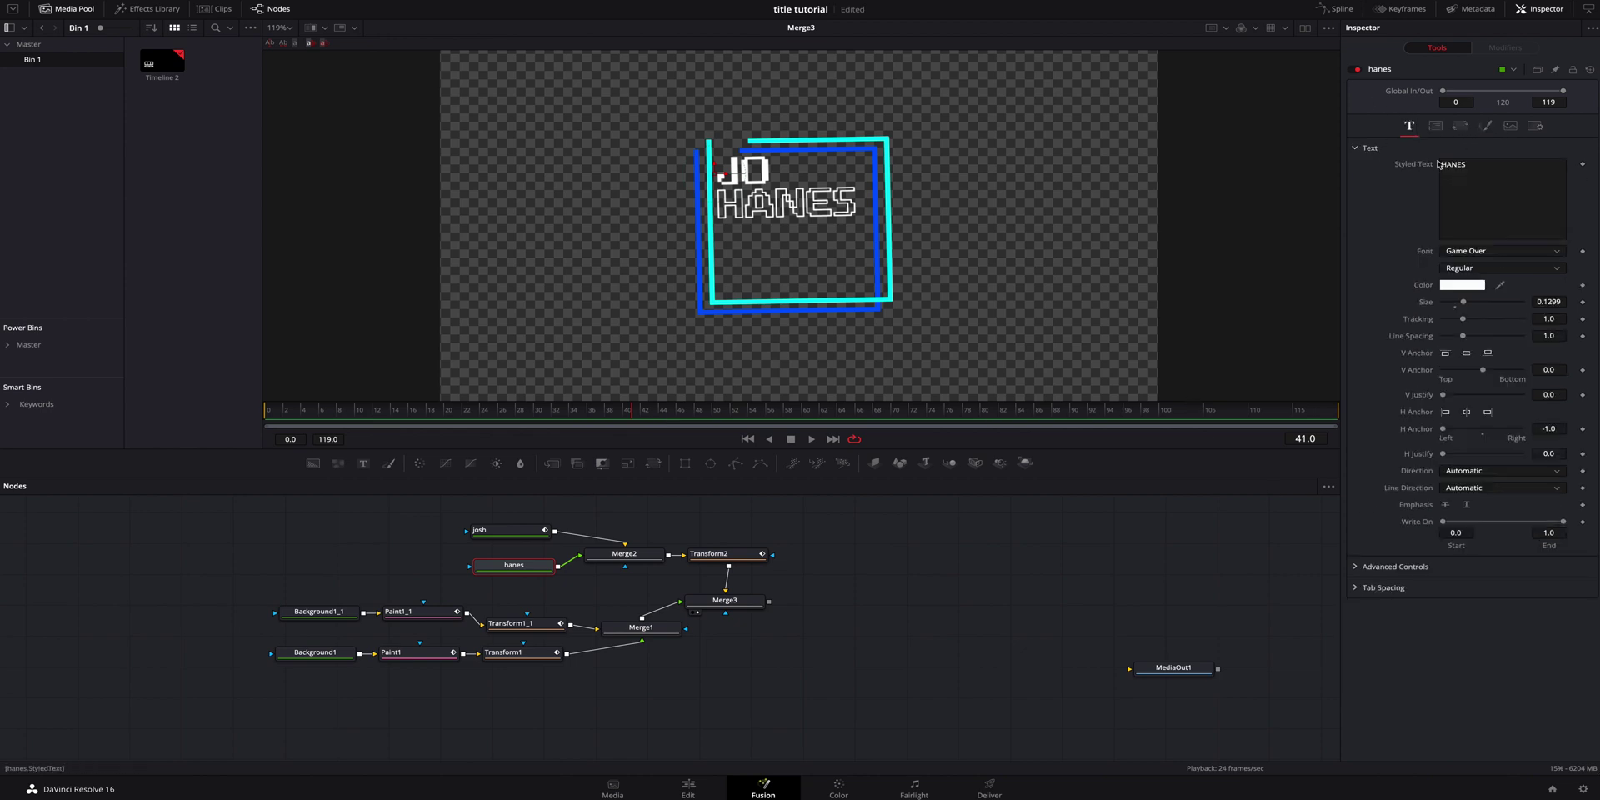
pyautogui.click(1583, 522)
pyautogui.moveTo(640, 416); pyautogui.dragTo(673, 416)
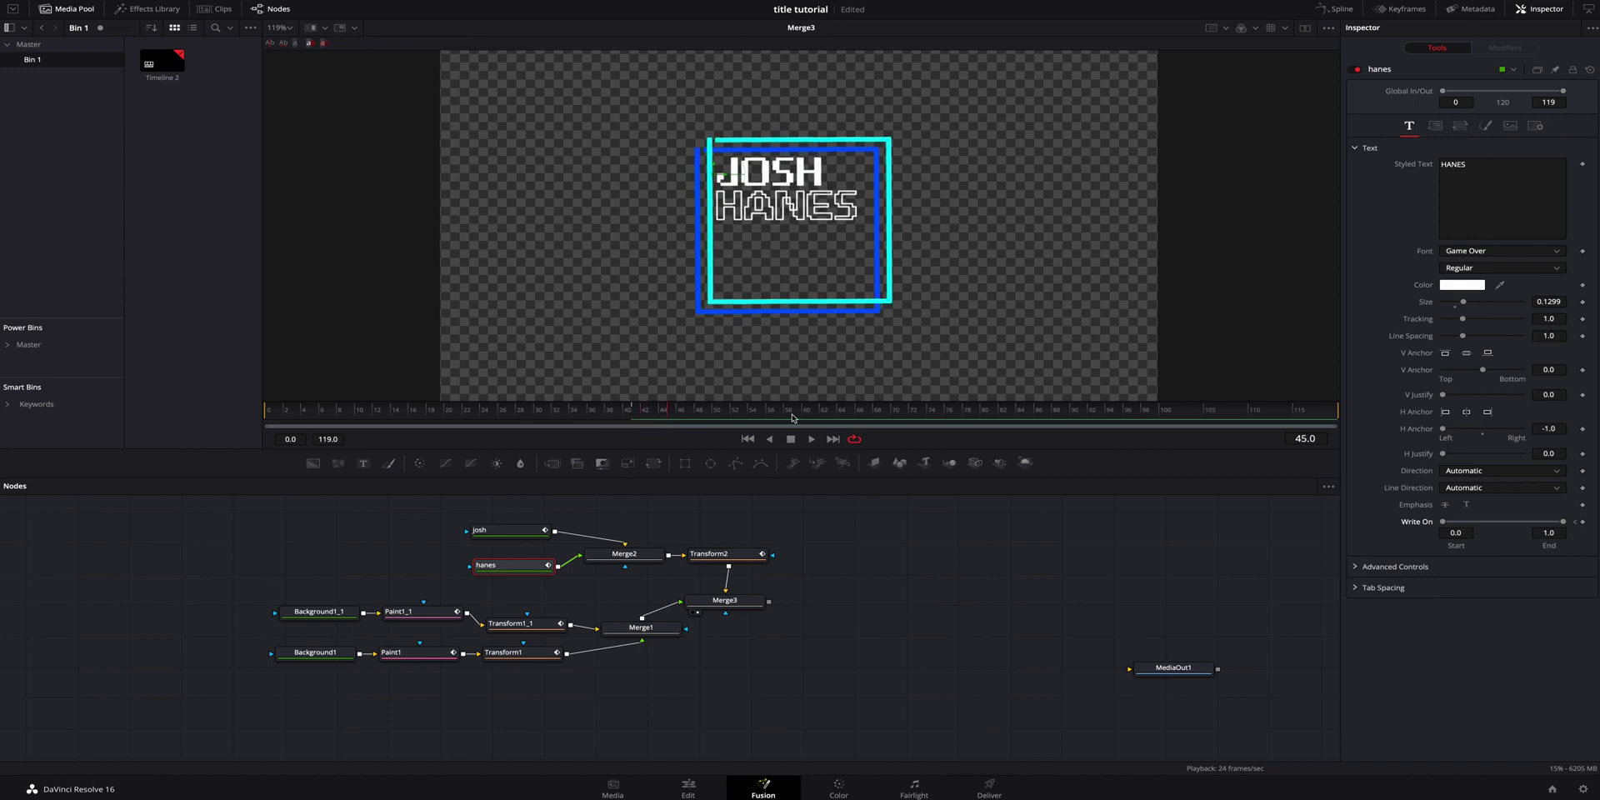
pyautogui.click(1582, 522)
pyautogui.click(635, 417)
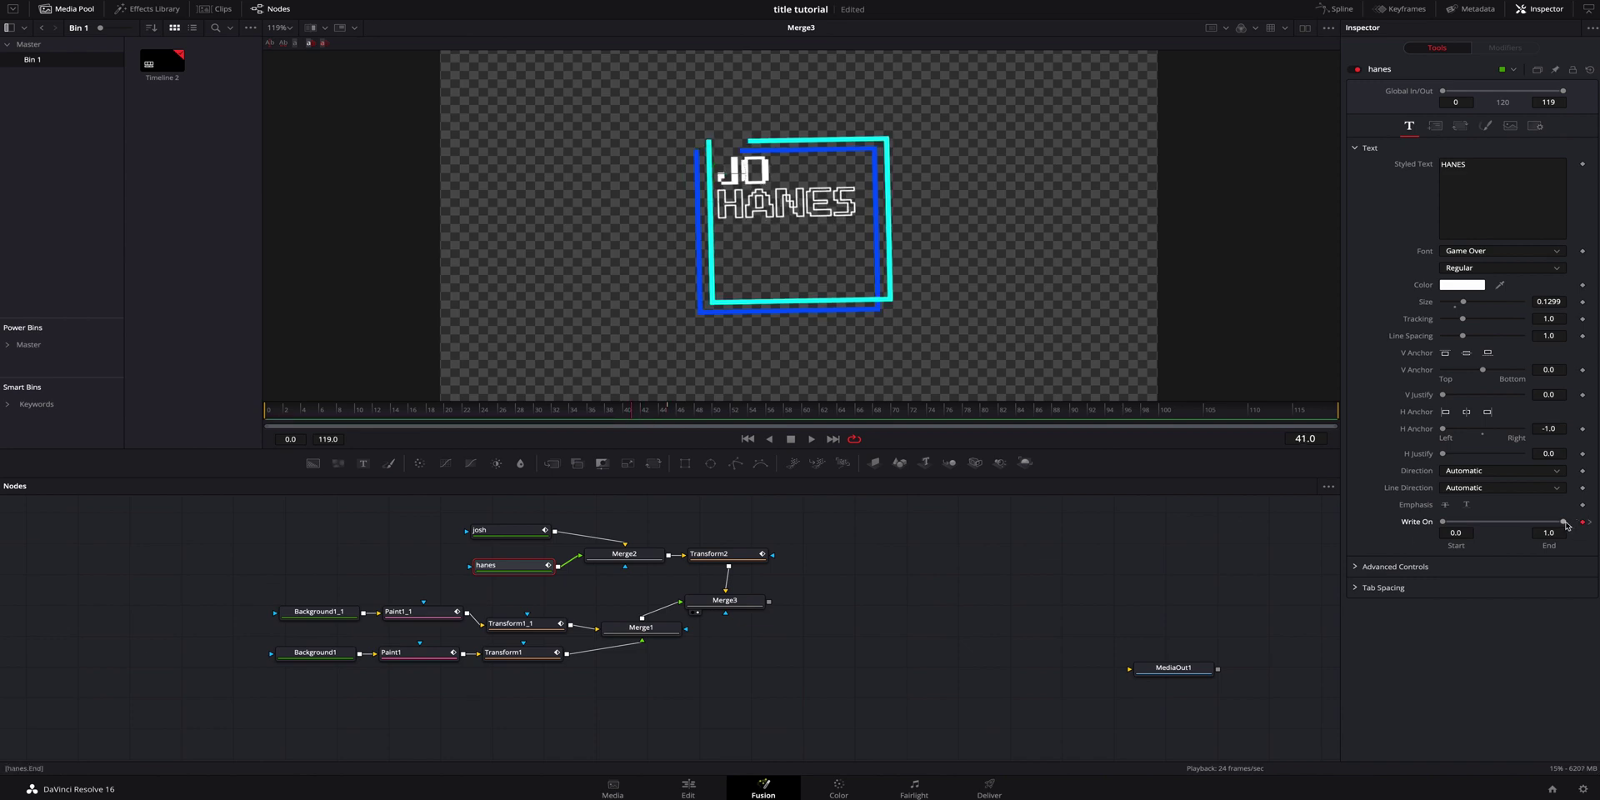
pyautogui.moveTo(1564, 521); pyautogui.dragTo(1444, 522)
# Play back the title animation several times and save the project with Ctrl+S.
pyautogui.click(559, 411)
pyautogui.press('space')
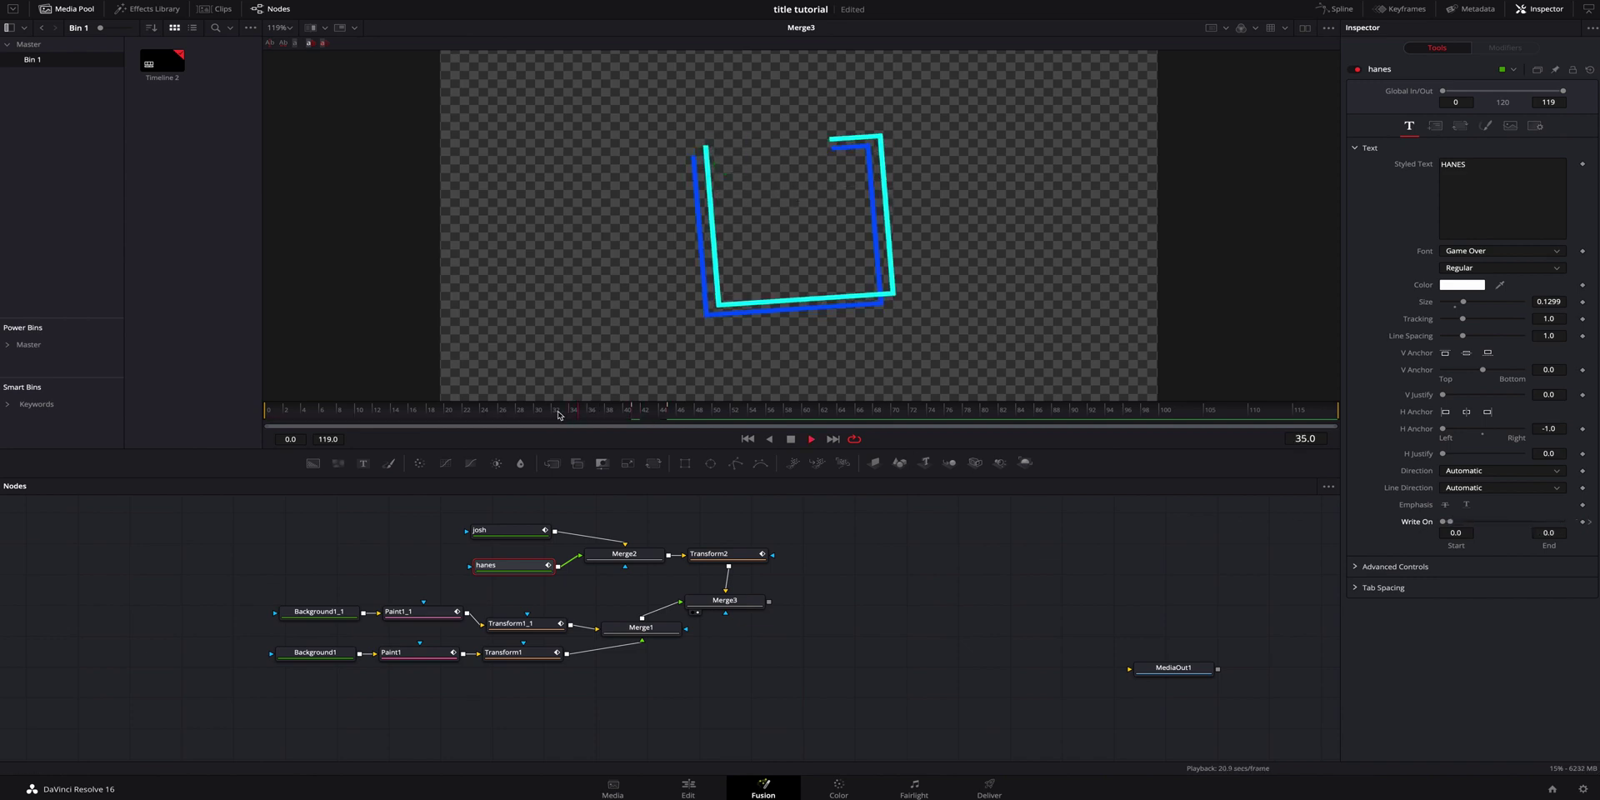
pyautogui.press('space')
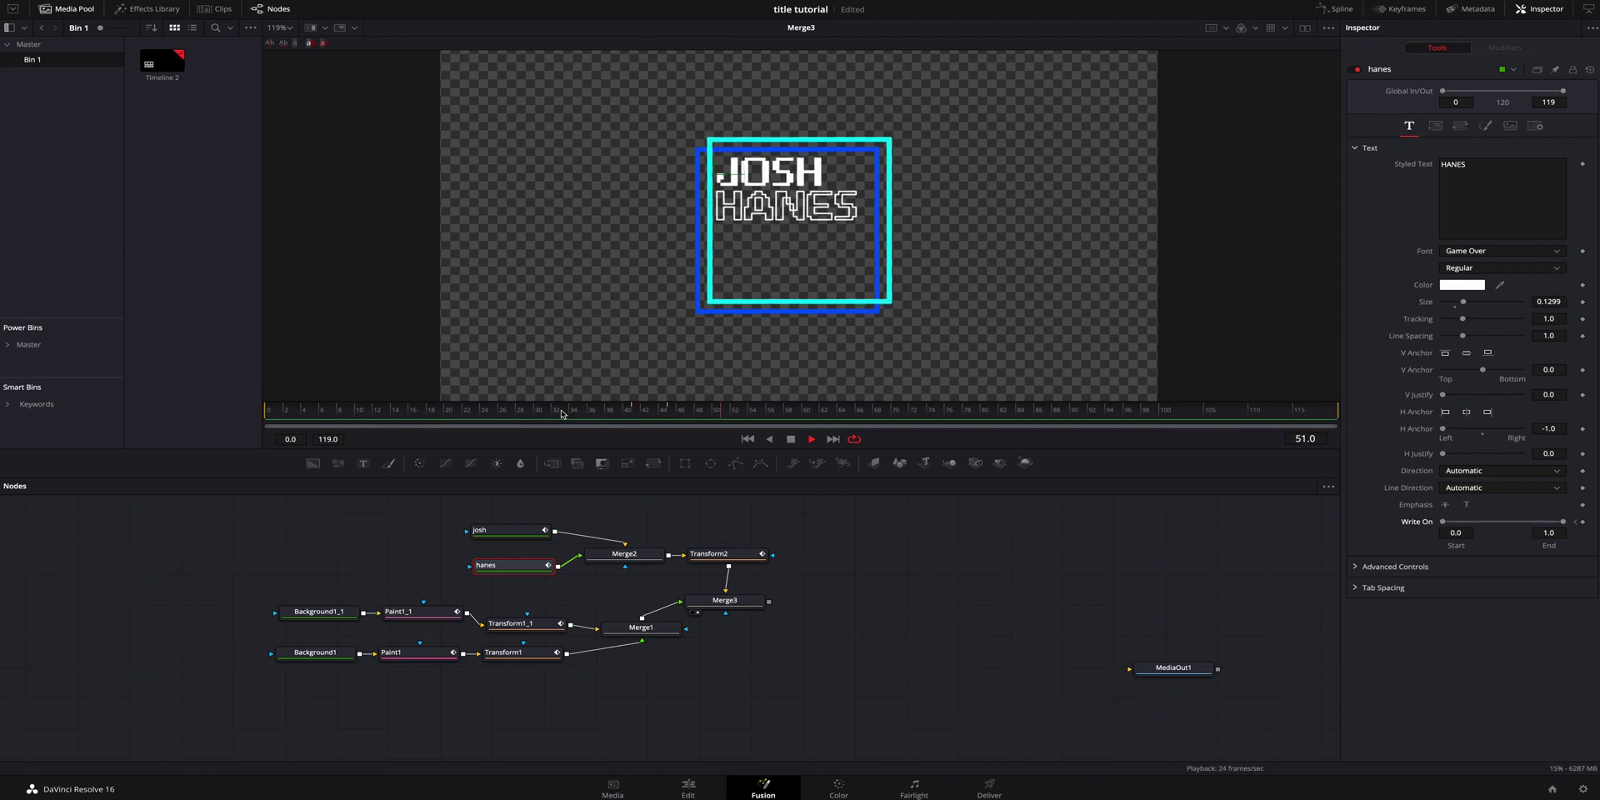
pyautogui.press('space')
pyautogui.press('space')
pyautogui.hotkey('ctrl', 's')
pyautogui.press('space')
# Move josh, hanes, Merge2, Transform2 and Merge3 right to free space after Merge1.
pyautogui.moveTo(471, 506); pyautogui.dragTo(767, 571)
pyautogui.moveTo(637, 561); pyautogui.dragTo(943, 558)
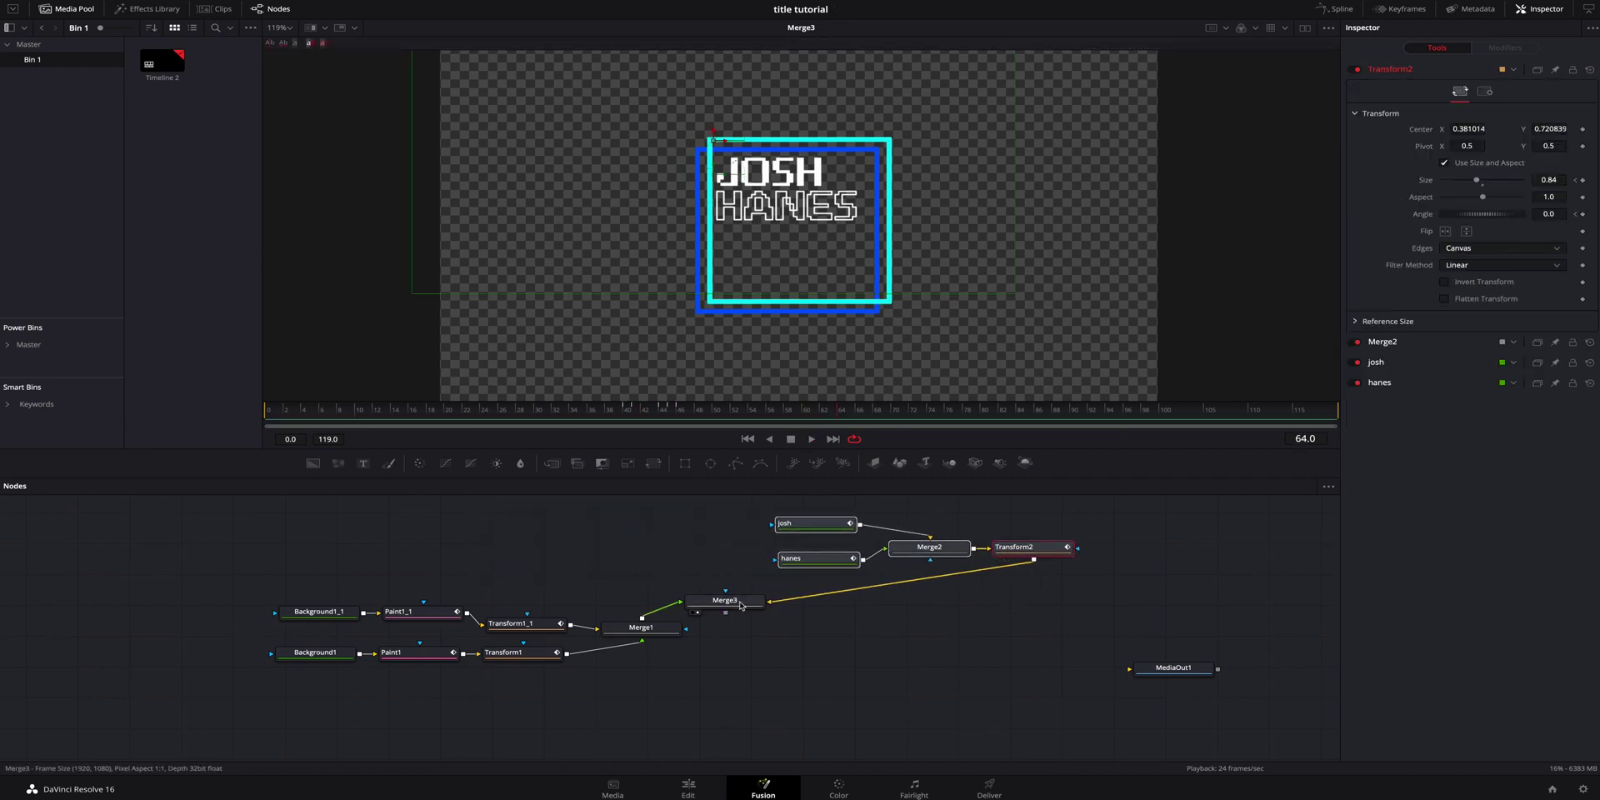
pyautogui.moveTo(734, 602); pyautogui.dragTo(886, 609)
pyautogui.click(659, 631)
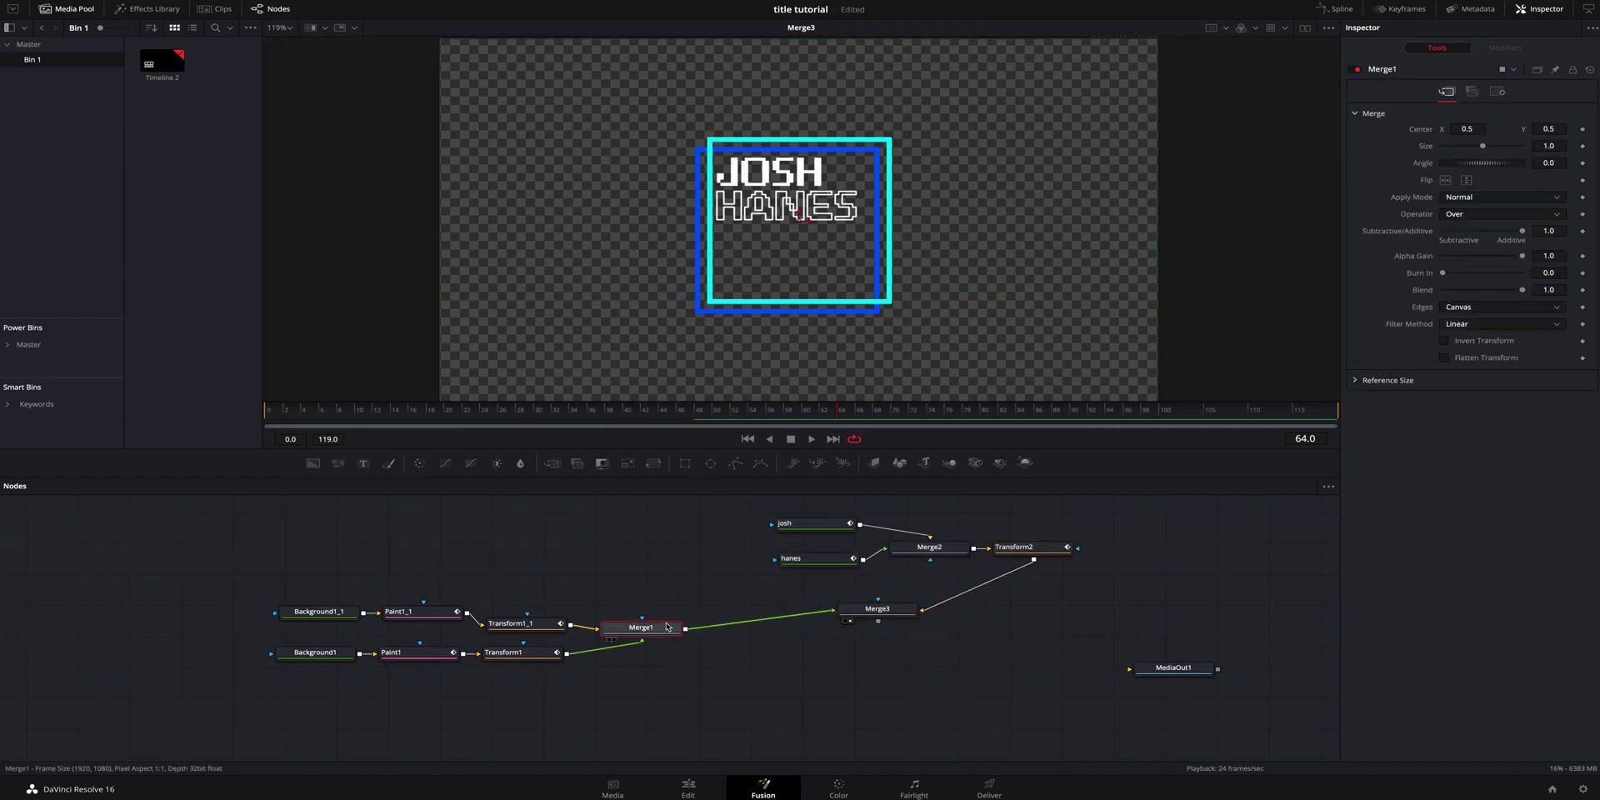
# Add a Color Corrector after Merge1, keyframe Hue at frame 42, set Tint Mode Full.
pyautogui.click(419, 463)
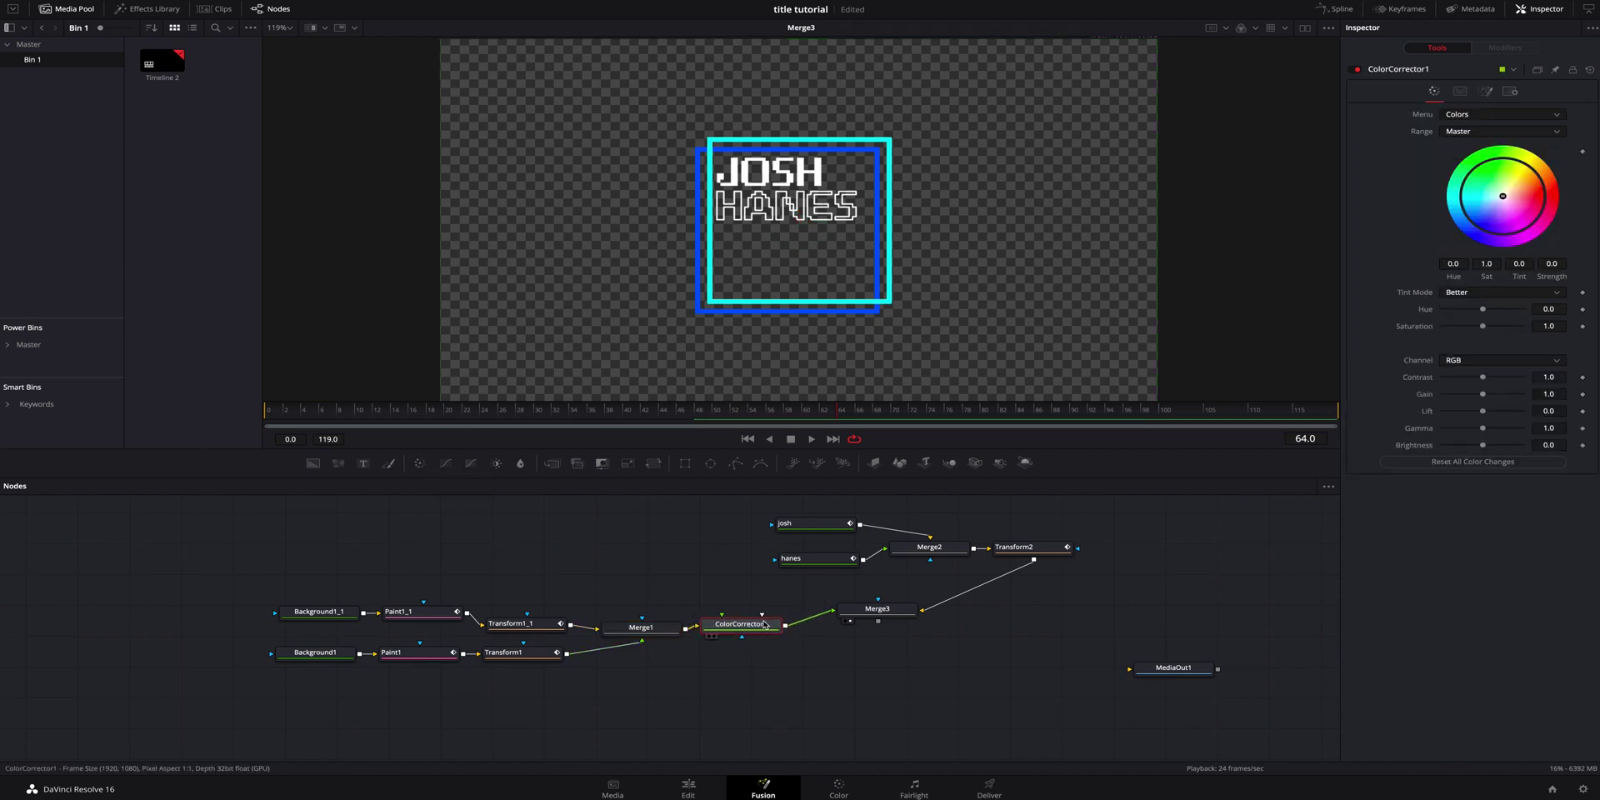
pyautogui.moveTo(765, 623); pyautogui.dragTo(768, 625)
pyautogui.click(648, 410)
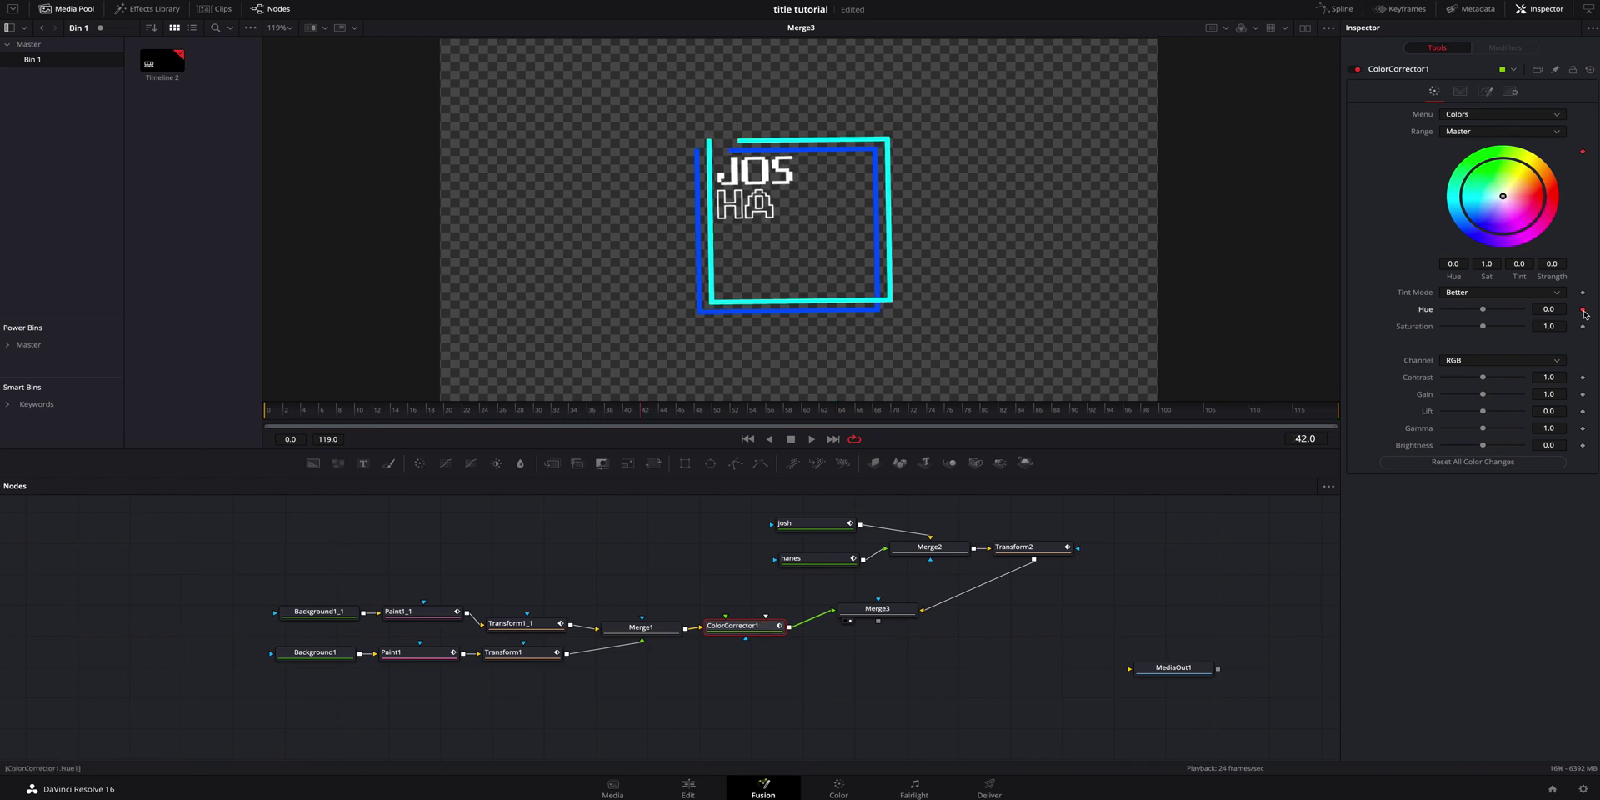
pyautogui.click(1583, 310)
pyautogui.click(1558, 294)
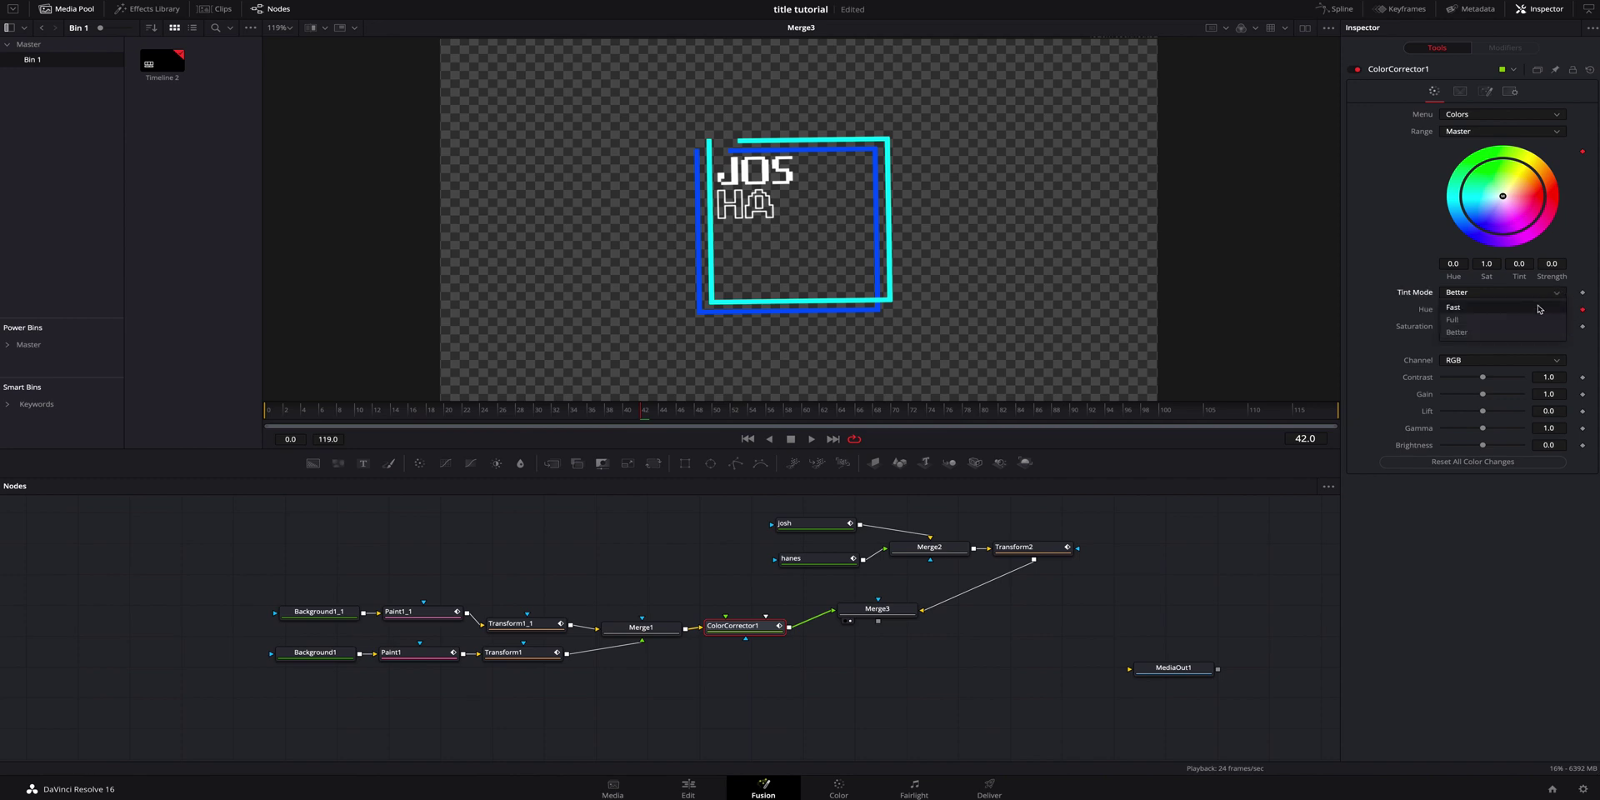
pyautogui.click(1538, 320)
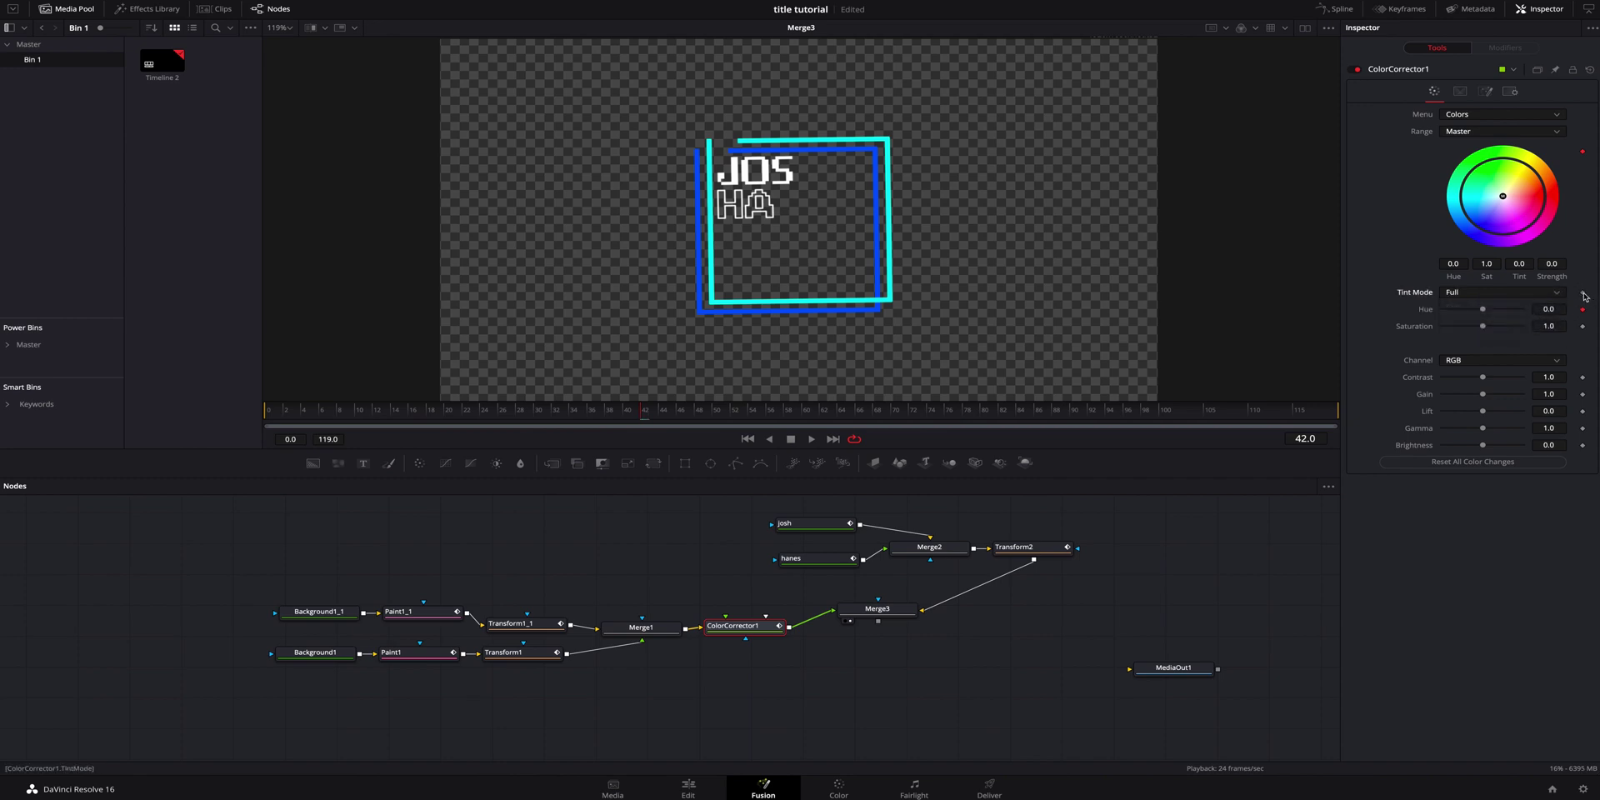
# Set Hue to -1.0 at frame 1 and play the hue shift.
pyautogui.click(486, 414)
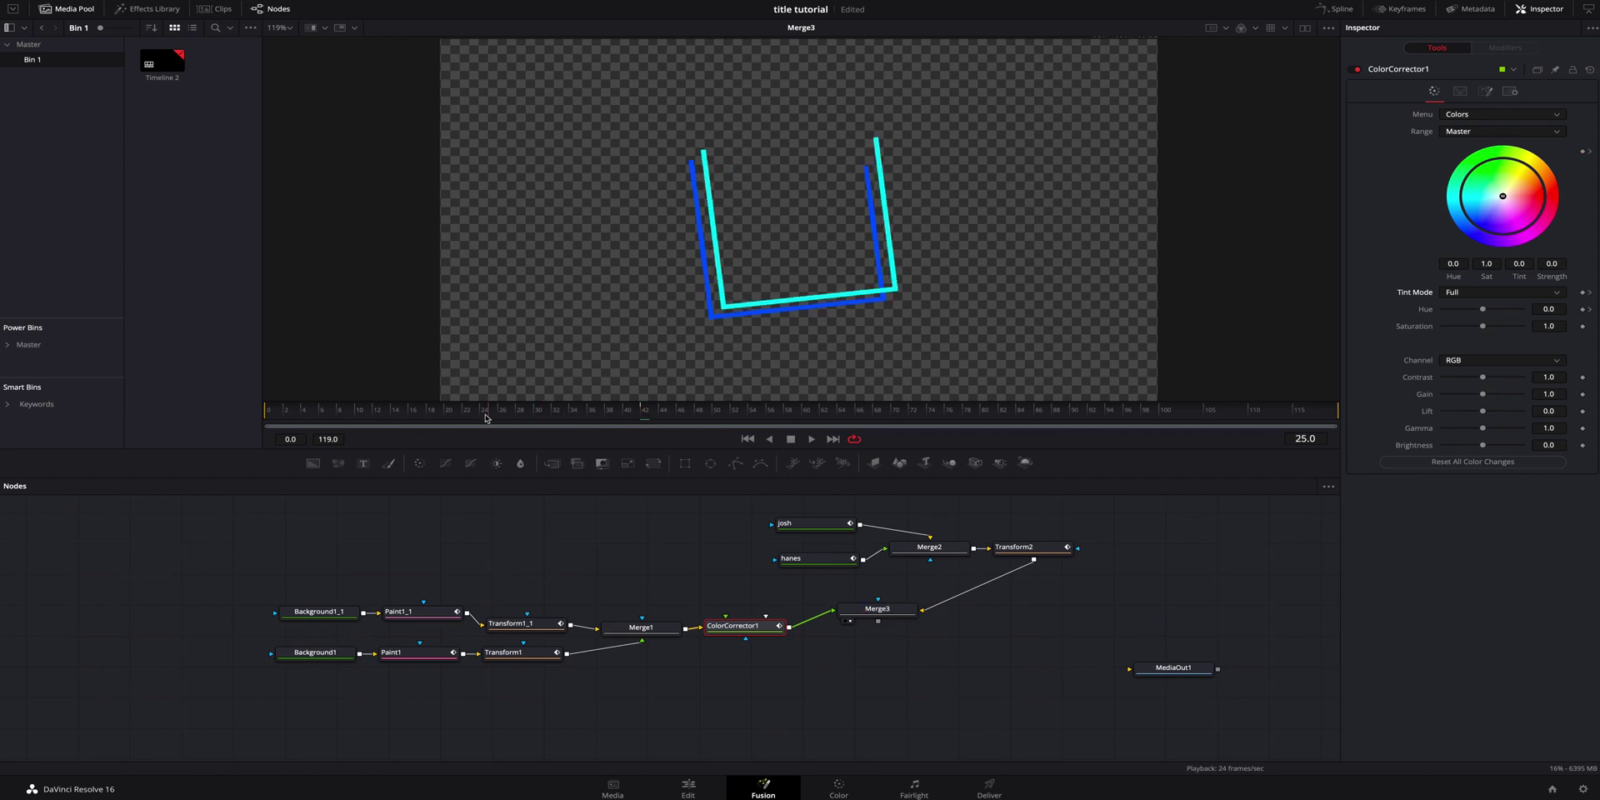
pyautogui.moveTo(486, 419); pyautogui.dragTo(278, 420)
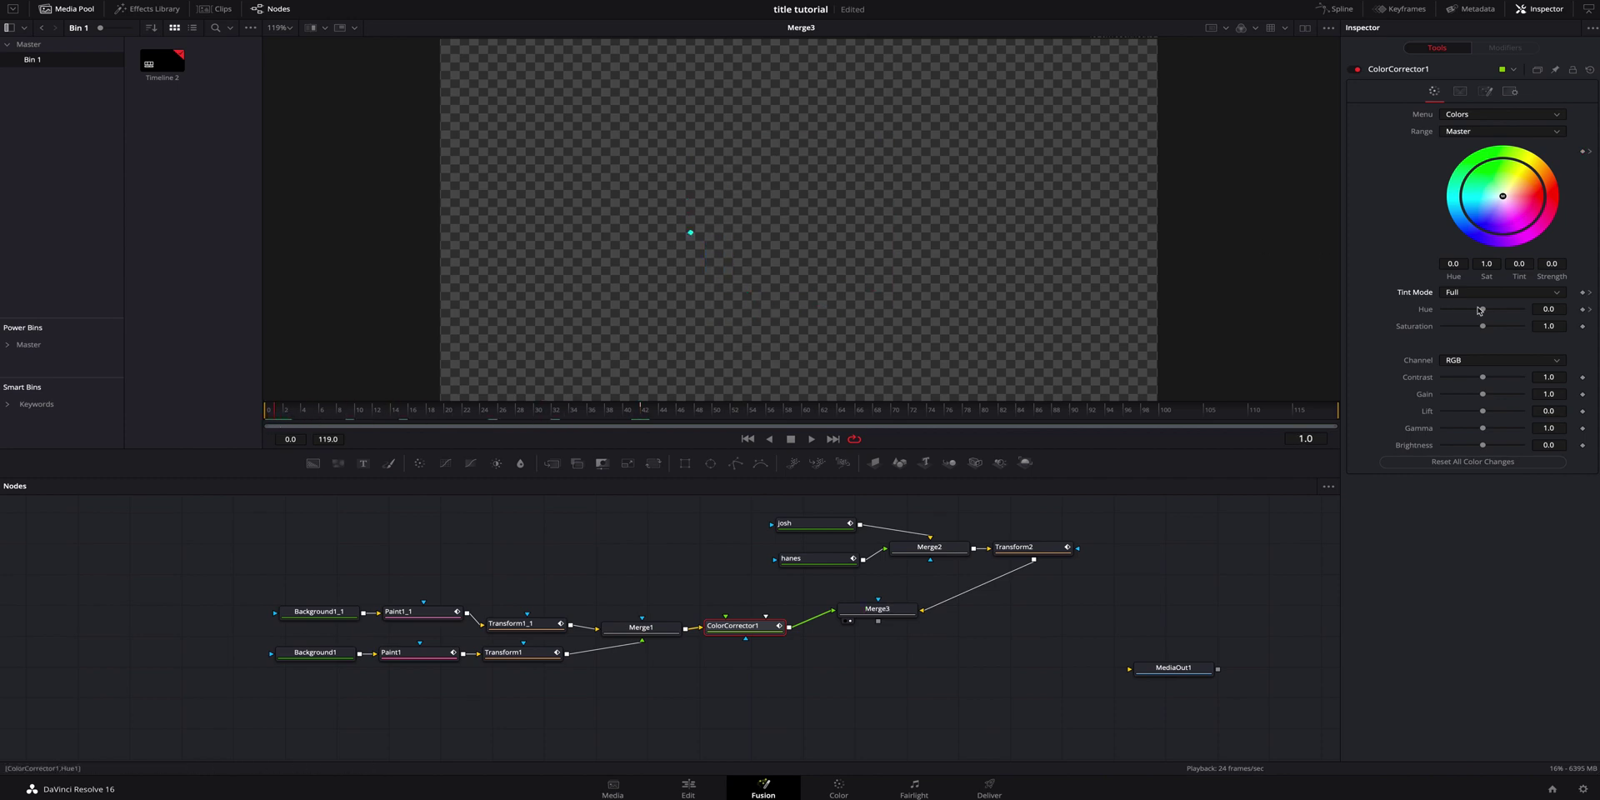
pyautogui.moveTo(1483, 311); pyautogui.dragTo(1442, 312)
pyautogui.press('space')
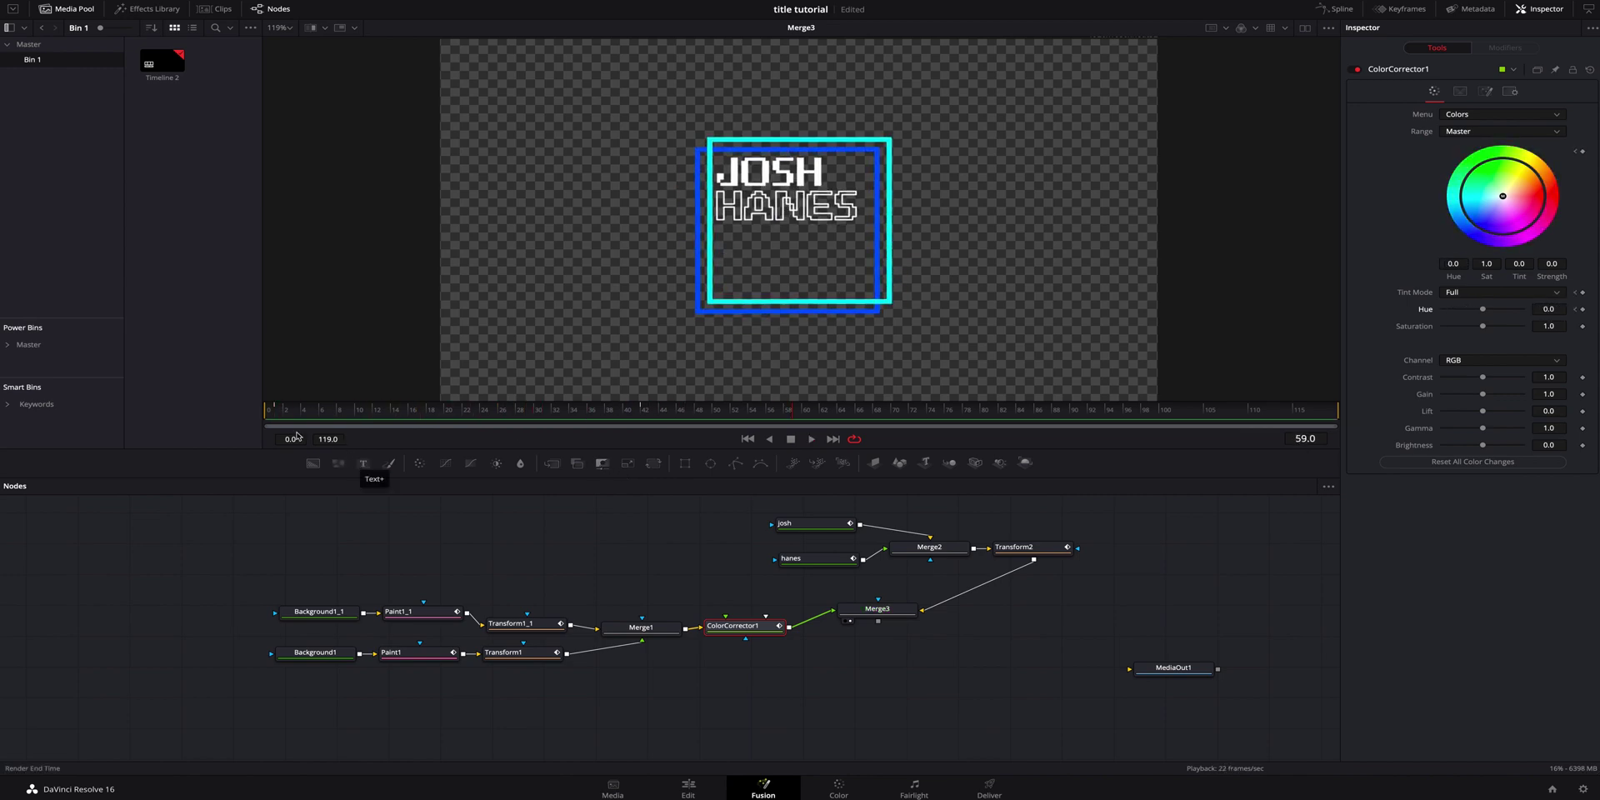
# Connect Merge3 to MediaOut1 and play the title on the Edit page timeline.
pyautogui.moveTo(886, 635); pyautogui.dragTo(1133, 668)
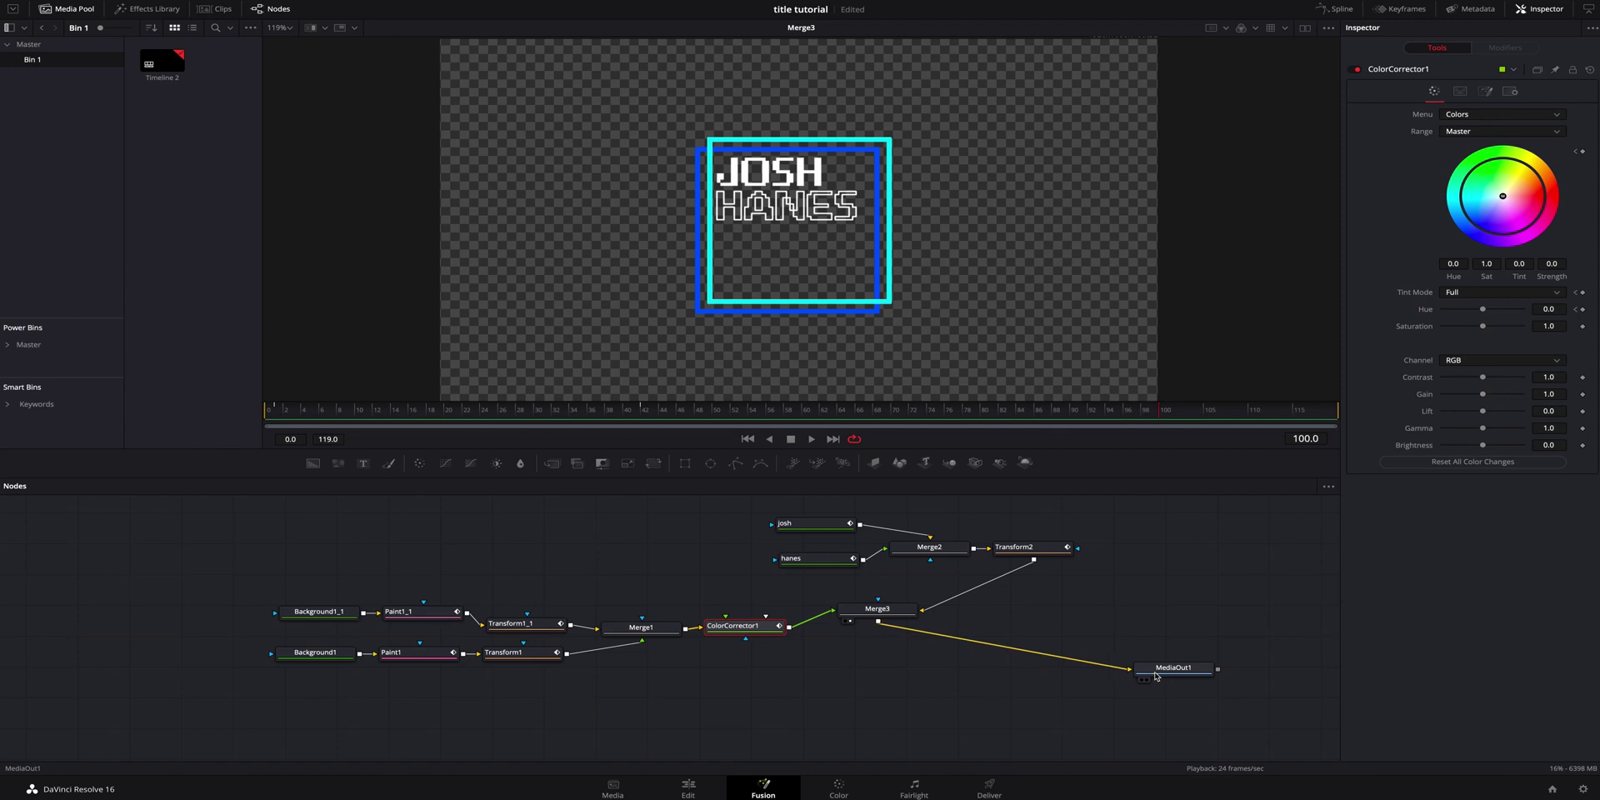
pyautogui.hotkey('shift', '4')
pyautogui.press('space')
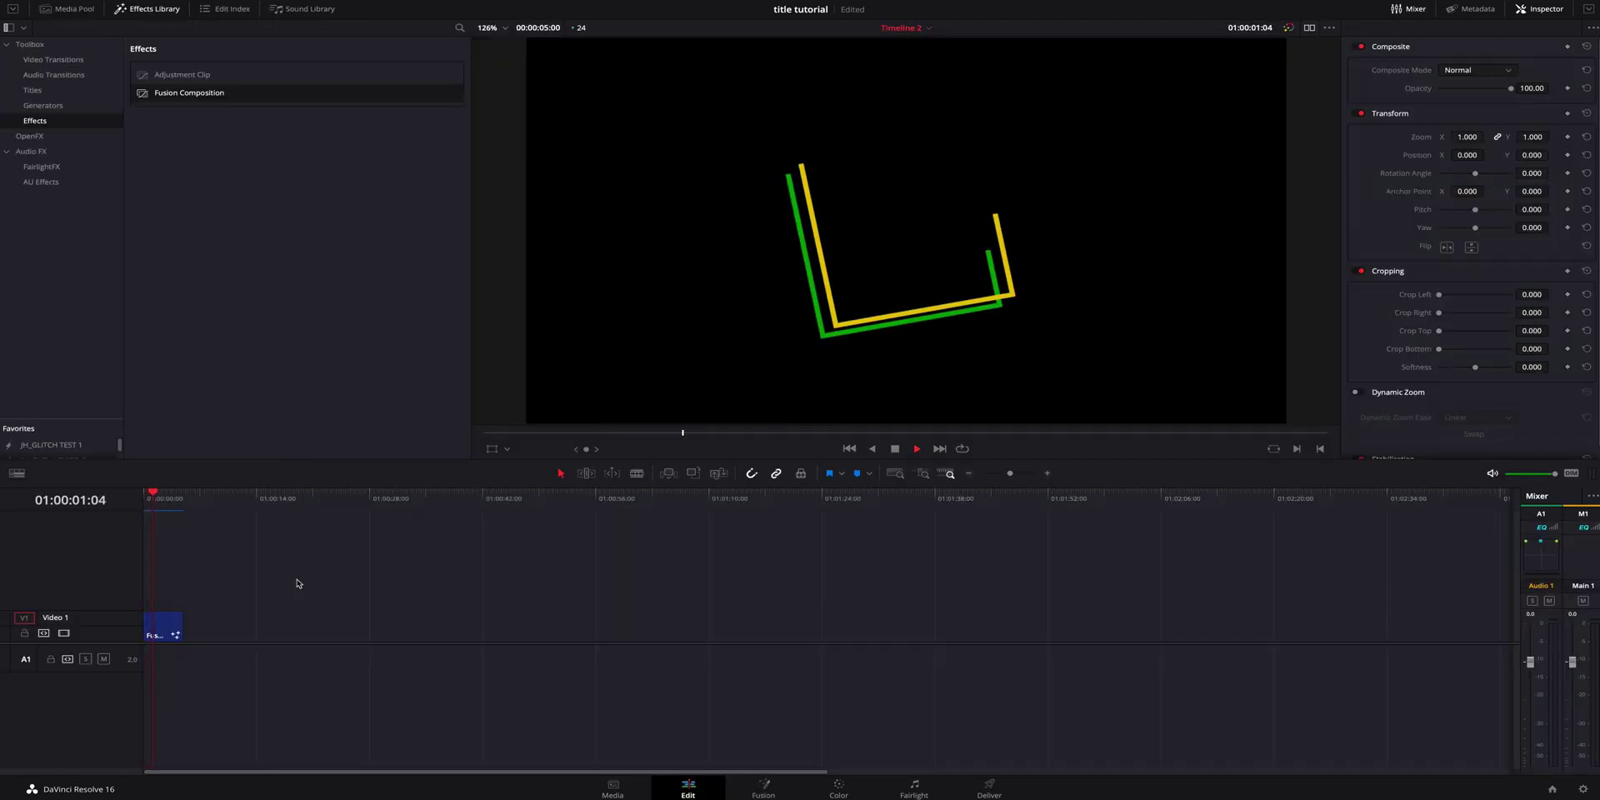